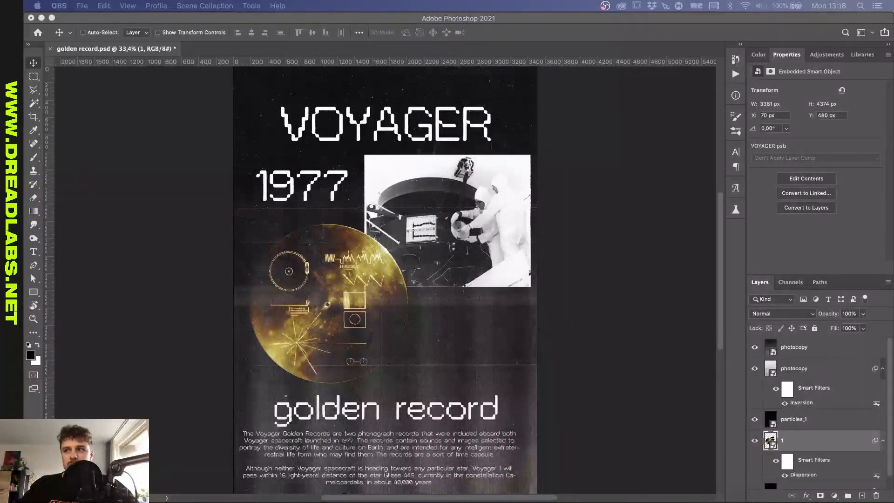
Step: Examine the golden record poster closely, from the VOYAGER title and photo down to the gold disc and body text
click(177, 70)
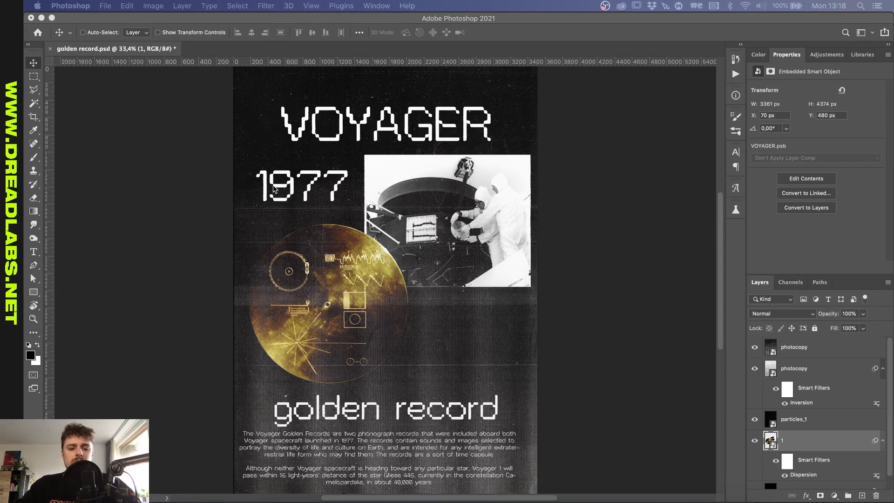
click(37, 66)
key(super+plus)
key(super+plus)
scroll(298, 213, up, 1)
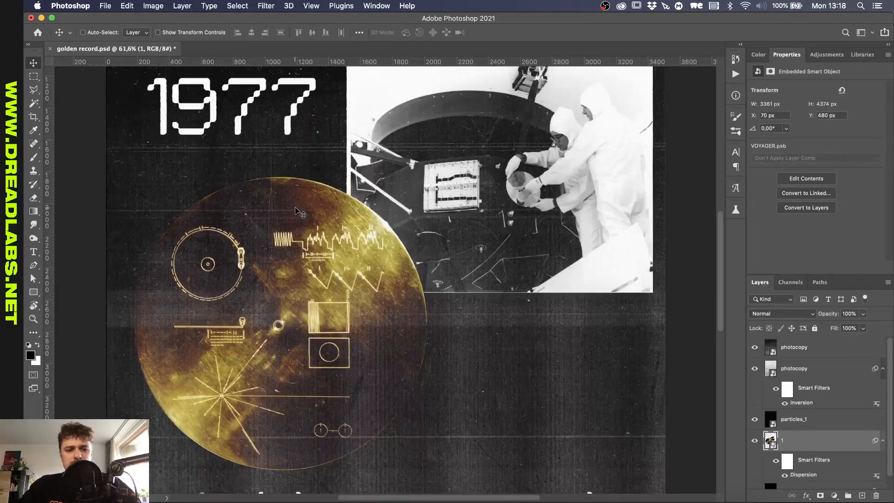
scroll(385, 279, down, 5)
scroll(246, 241, up, 3)
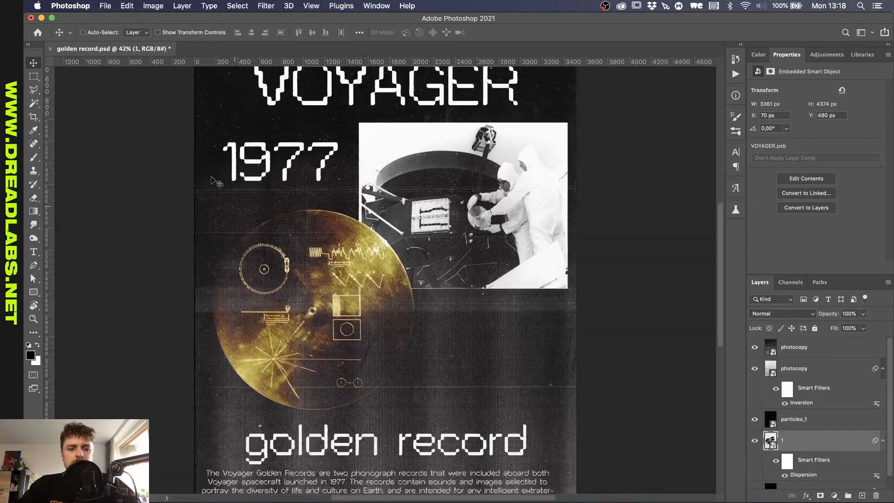
click(153, 6)
click(512, 310)
scroll(511, 310, down, 2)
scroll(512, 310, up, 5)
scroll(511, 310, down, 5)
scroll(513, 310, up, 1)
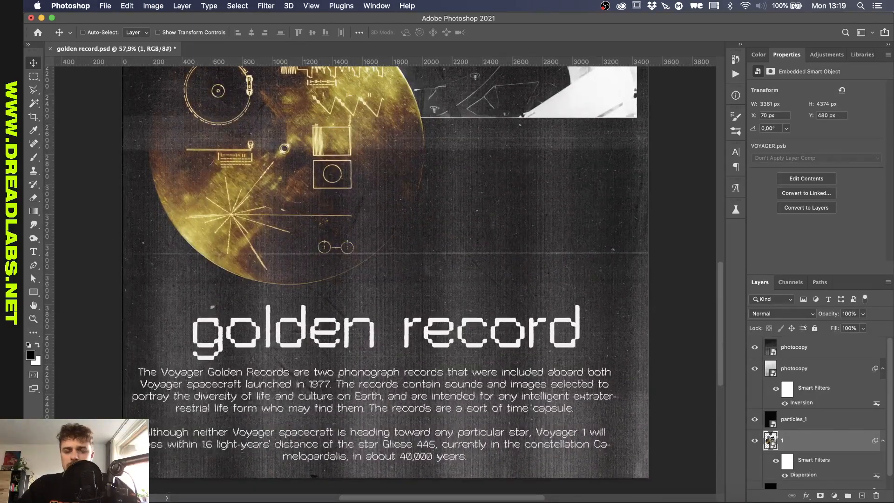
Step: Open the contents of smart object layer 1 and inspect the gold disc image and the text layers around it
double_click(771, 440)
click(775, 348)
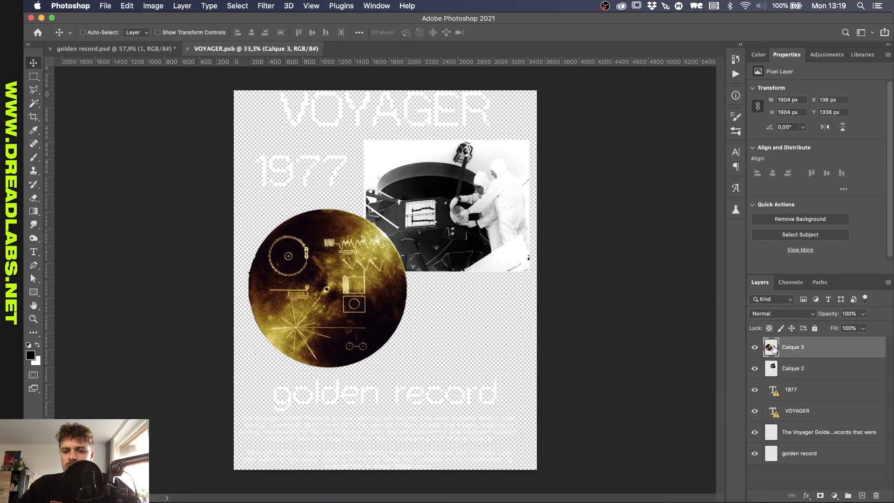
scroll(404, 262, up, 6)
scroll(401, 261, up, 3)
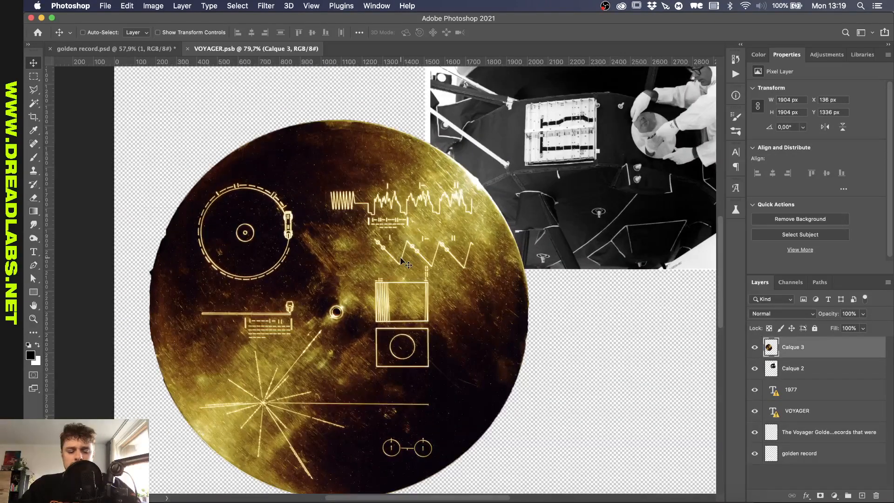
scroll(402, 260, down, 4)
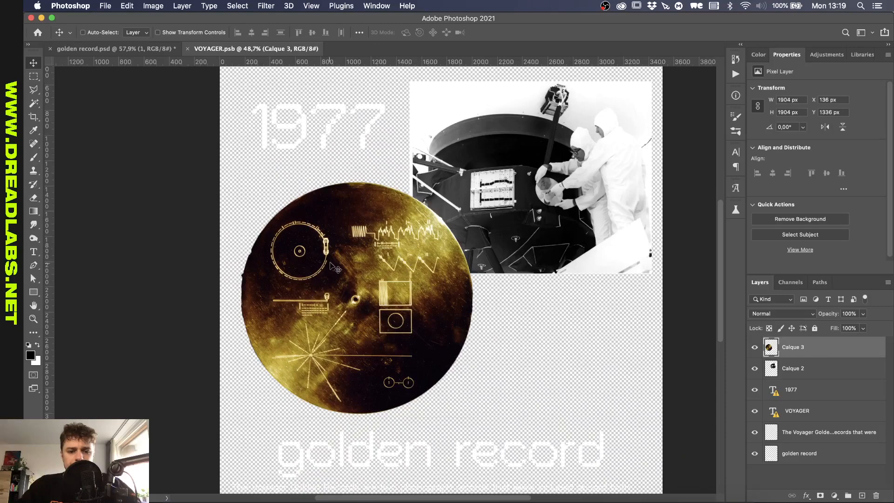
scroll(395, 259, up, 3)
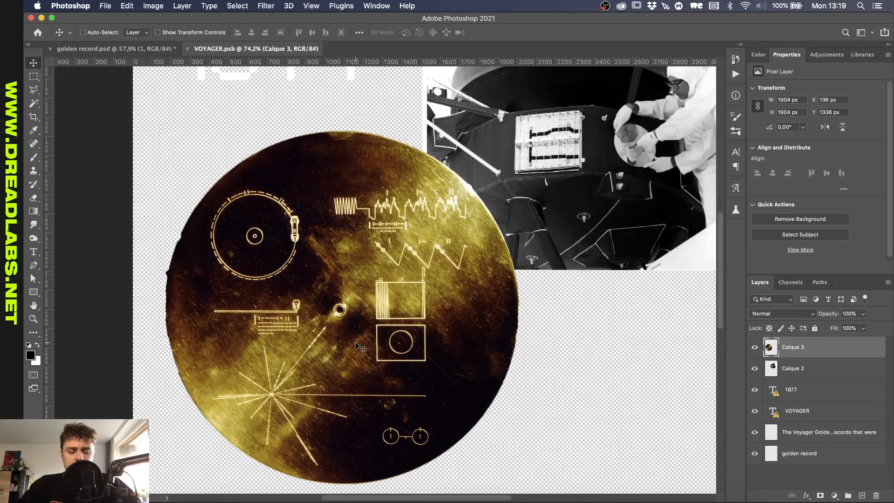
scroll(358, 345, down, 3)
scroll(358, 346, down, 2)
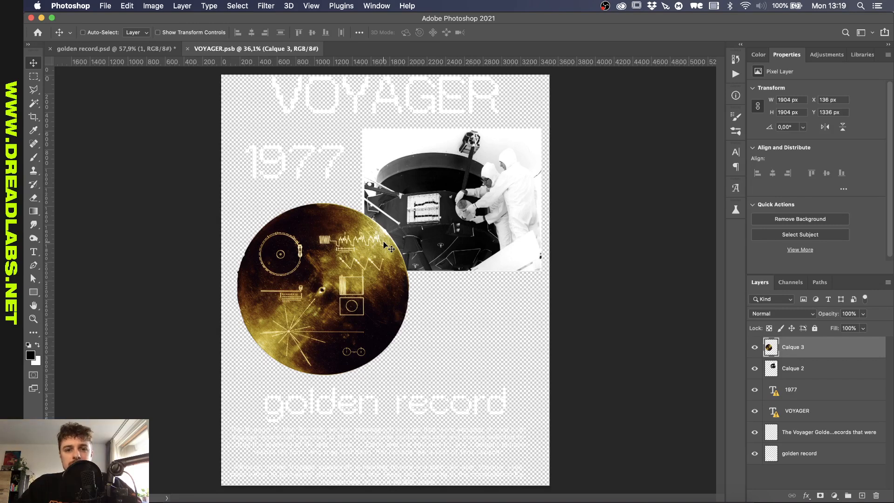
key(super+plus)
key(super+plus)
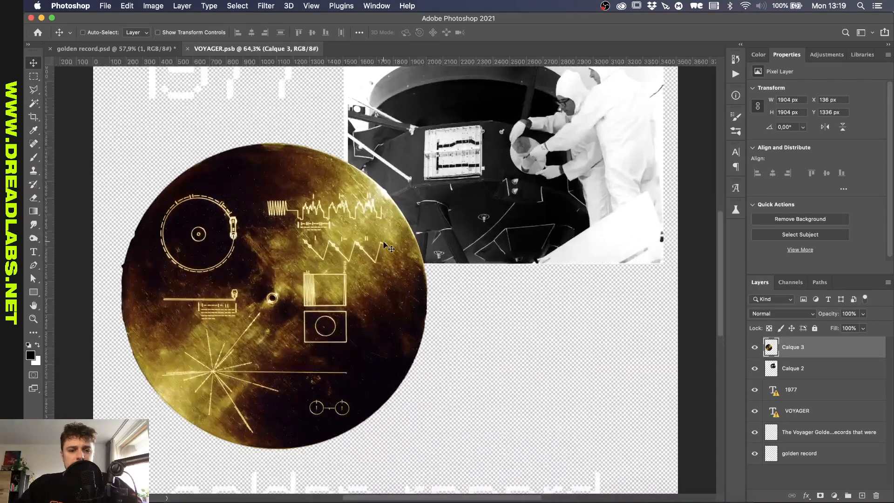
key(super+minus)
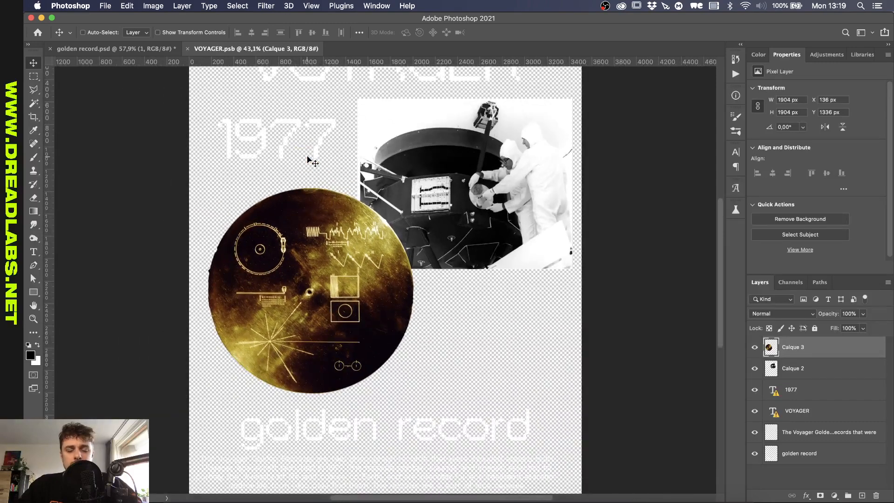
scroll(307, 160, up, 3)
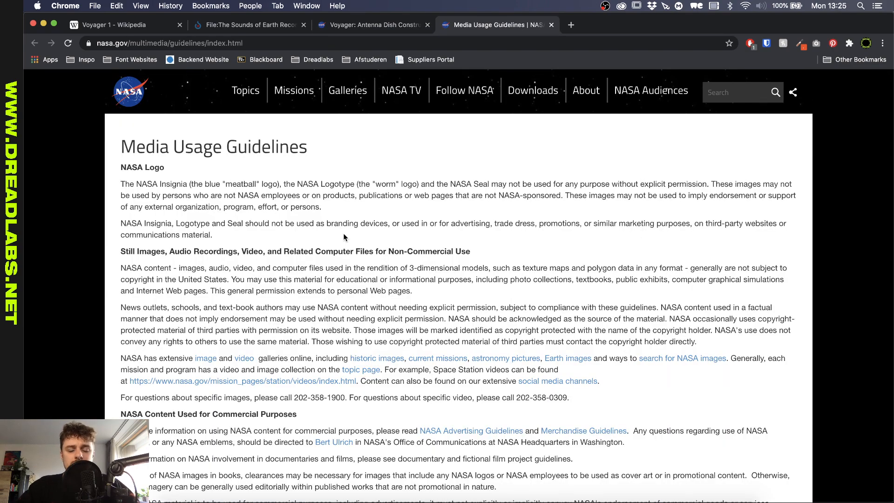
Step: In Chrome, review the Voyager antenna dish photo, the Wikimedia Commons record cover and the NASA library images for "voyager 1"
click(384, 26)
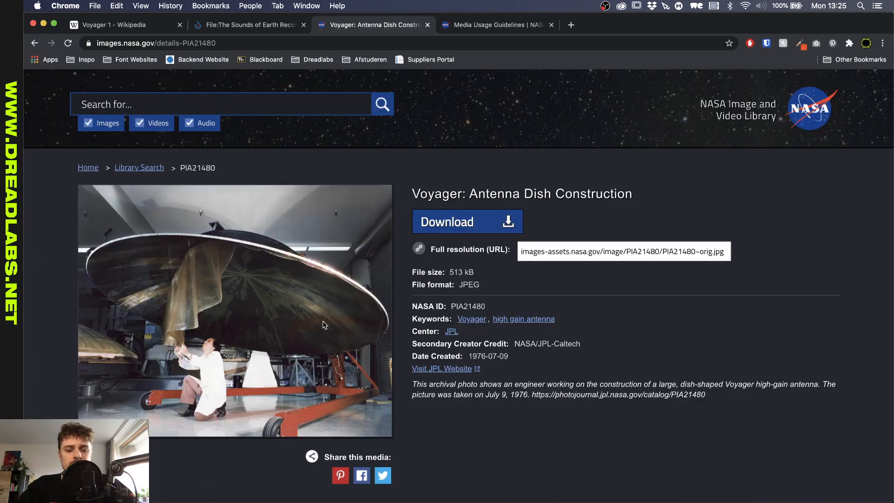
click(127, 25)
click(252, 25)
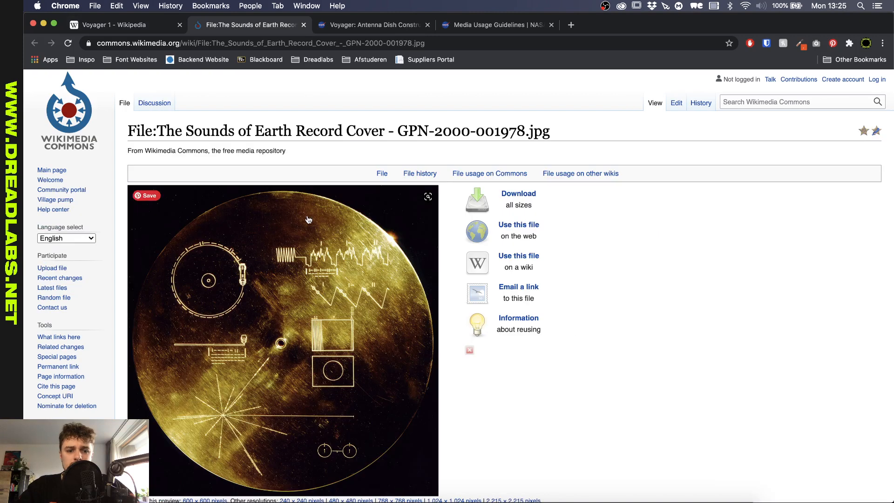
scroll(318, 232, down, 2)
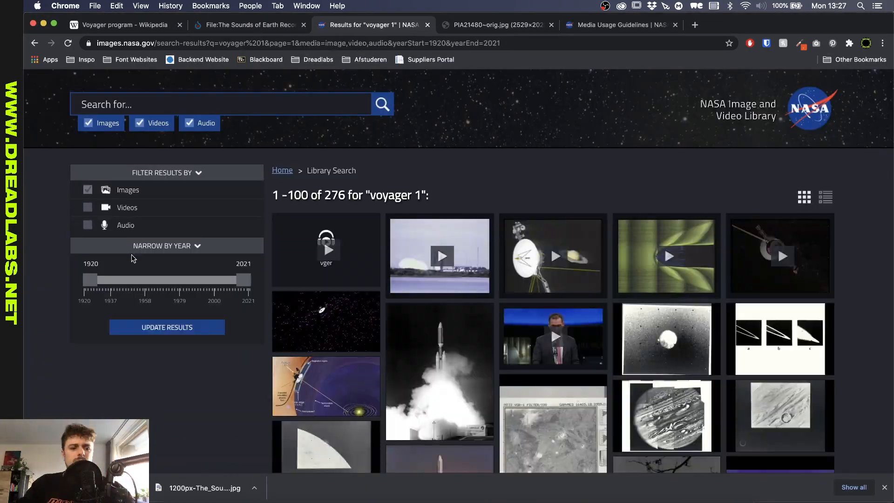
scroll(245, 343, down, 10)
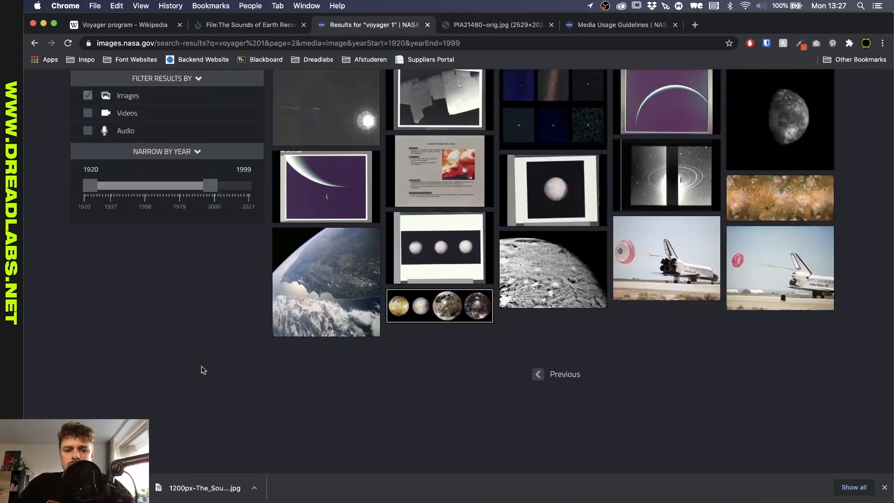
click(291, 314)
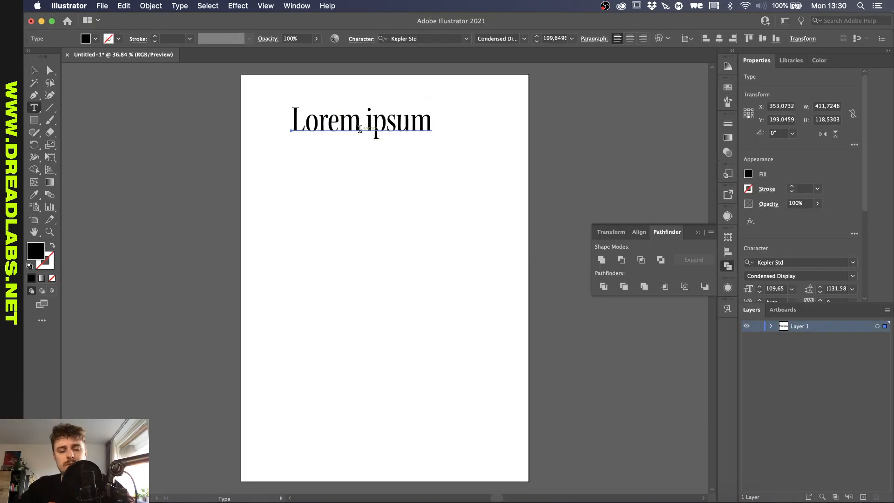
Step: In Illustrator, replace the placeholder text with VOYAGER and enlarge it to about 264 pt
triple_click(361, 129)
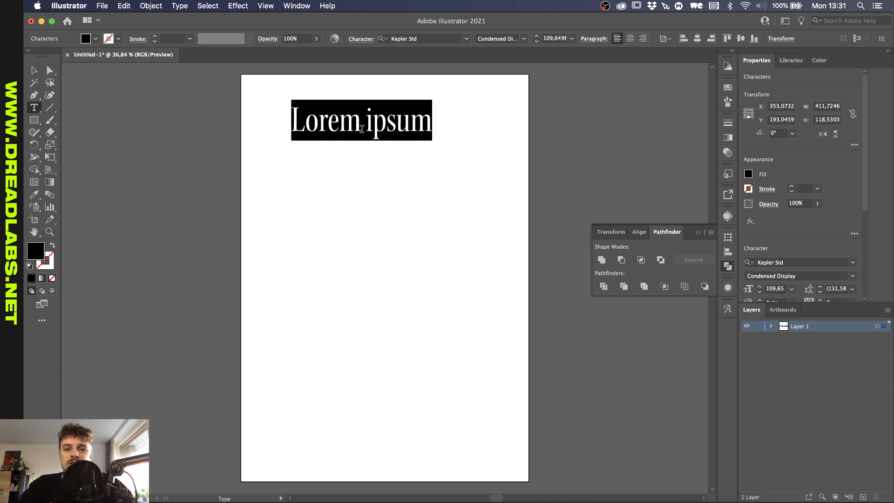
text(VOYAGER)
key(Escape)
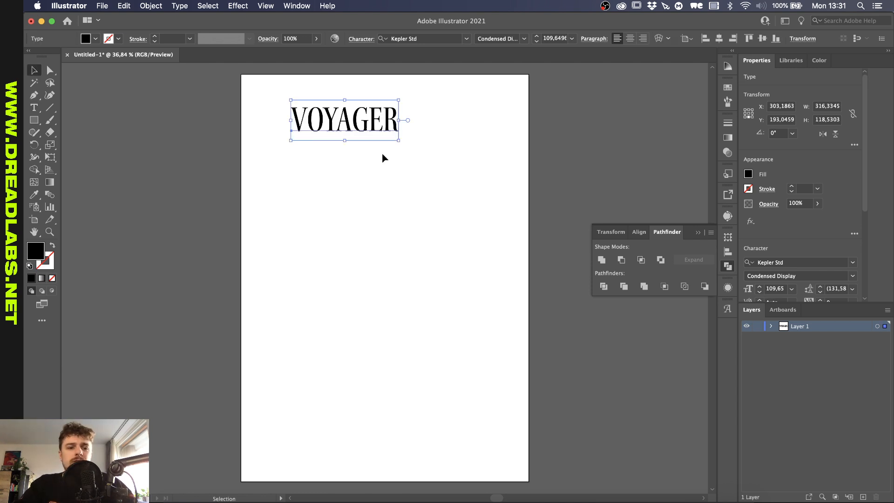
drag(345, 137, 345, 195)
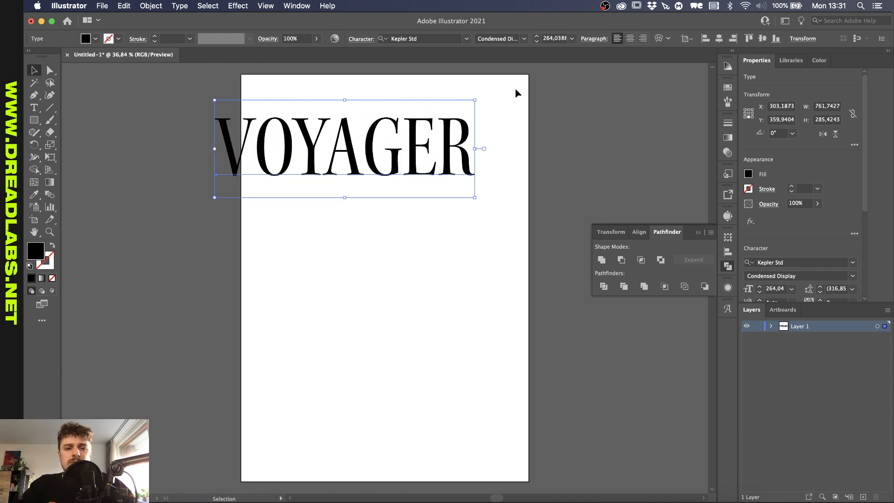
Step: Centre the VOYAGER title's text and align it horizontally on the artboard, then move it up towards the artboard's top edge
click(631, 38)
click(719, 39)
drag(442, 143, 441, 114)
click(422, 212)
Step: Add the text 1977 below the VOYAGER title and browse the active Adobe Fonts for it
scroll(423, 212, up, 4)
scroll(423, 211, down, 3)
key(t)
drag(216, 200, 515, 308)
click(289, 500)
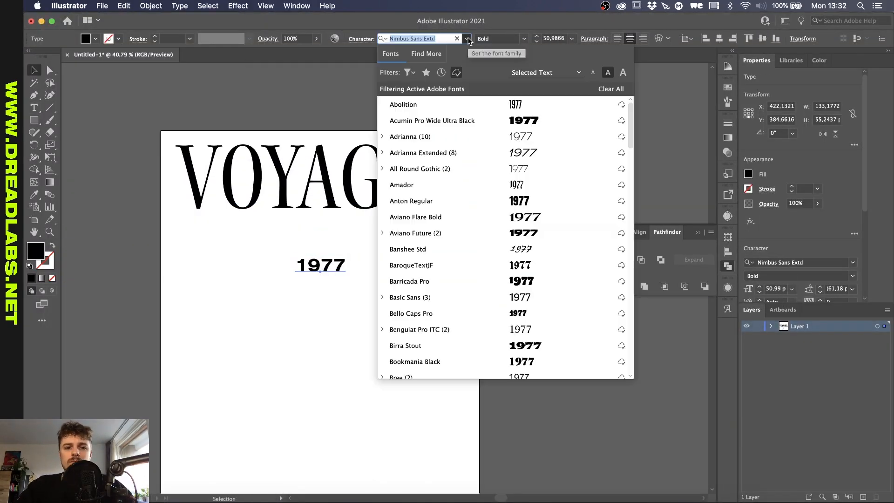
scroll(411, 281, down, 6)
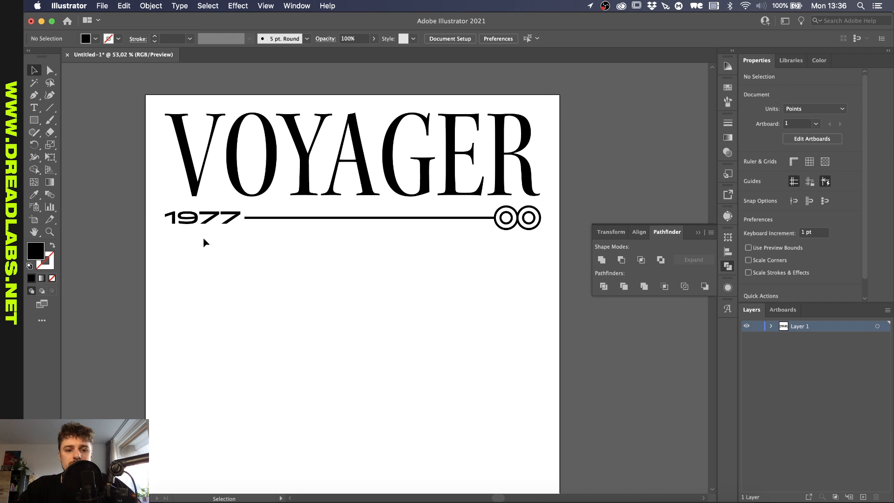
Step: Inspect the typefaces used for the VOYAGER title and the 1977 text
scroll(204, 240, up, 2)
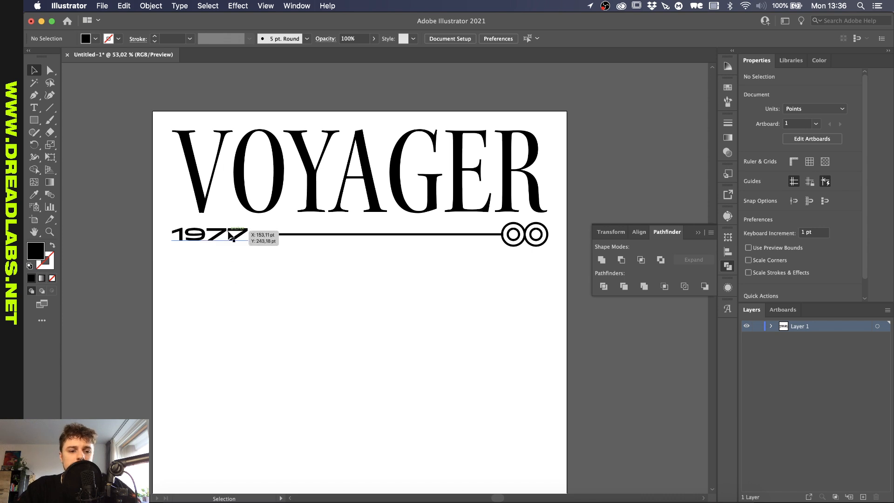
click(244, 164)
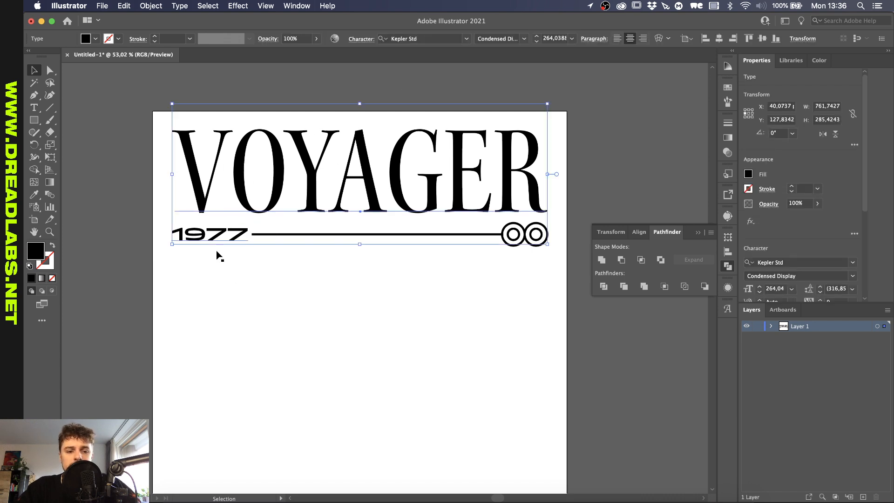
click(212, 283)
click(210, 236)
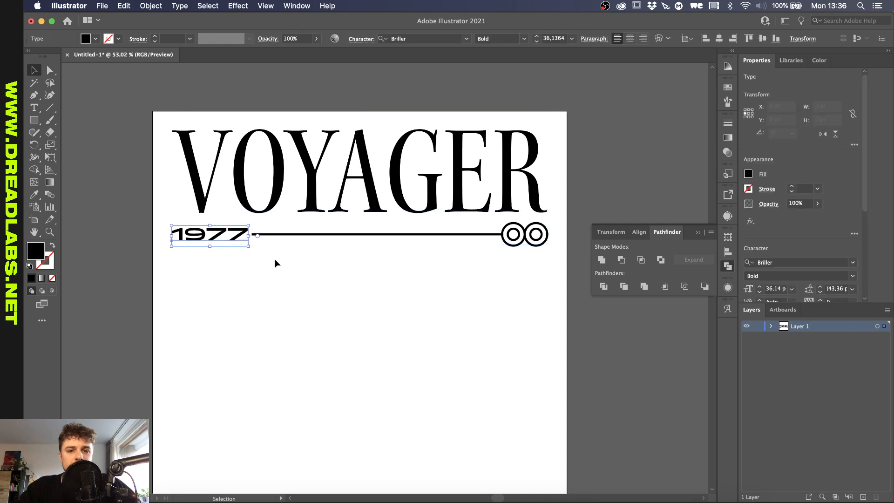
click(381, 292)
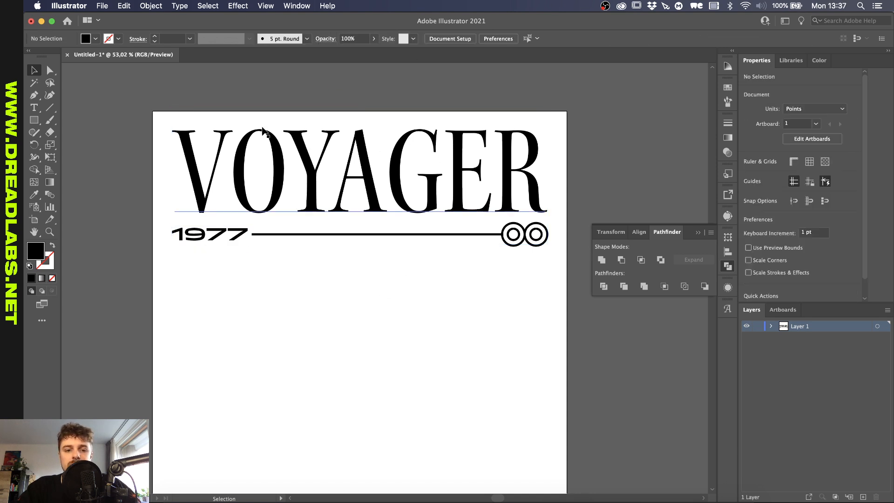
click(698, 232)
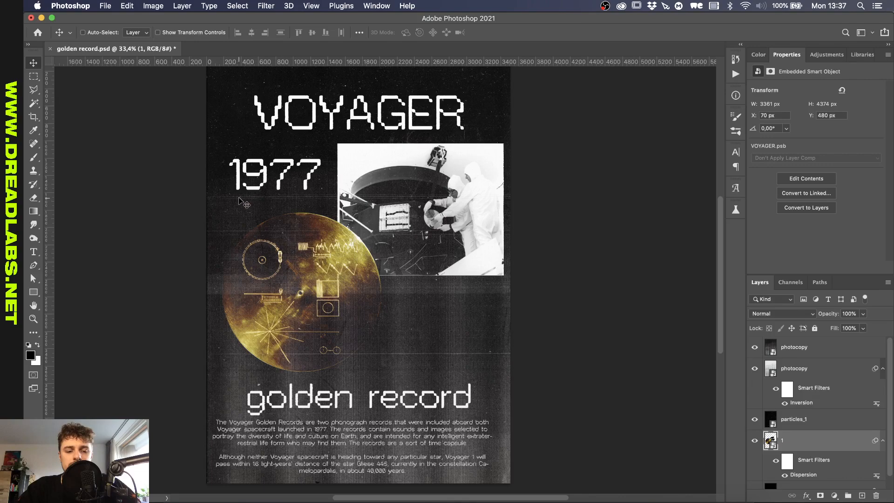
Step: In Illustrator, draw a circle about 337 pt in diameter beside the artboard with a black 1 pt stroke and no fill
click(341, 497)
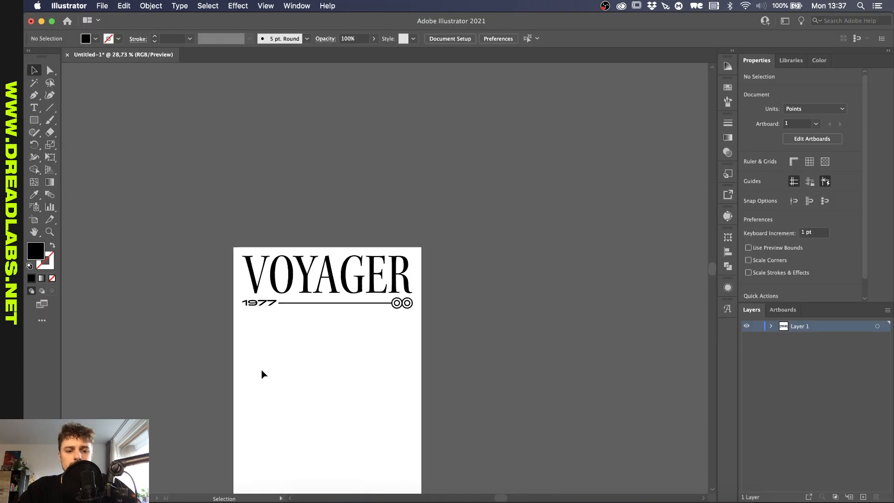
key(l)
drag(229, 221, 316, 343)
key(shift+x)
key(v)
click(146, 292)
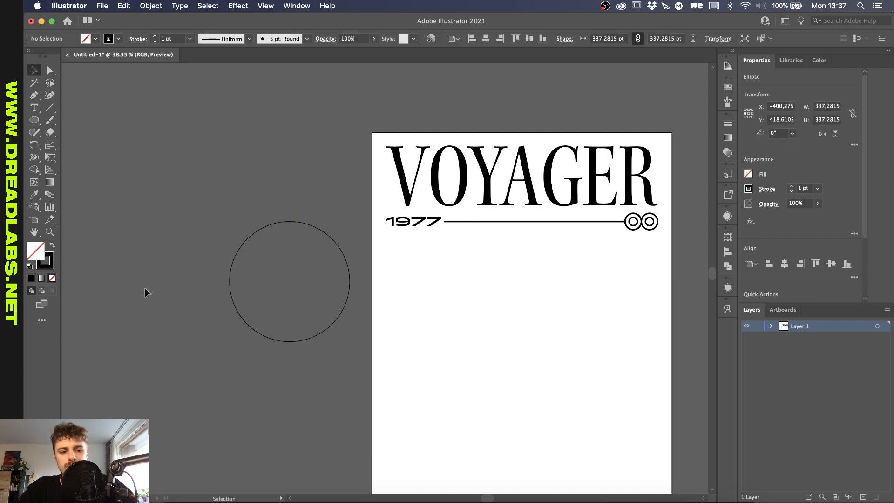
Step: Move the circle about 270 pt further away from the artboard and draw a square that tightly encloses it
scroll(146, 292, up, 2)
drag(277, 230, 153, 230)
click(150, 196)
key(m)
drag(130, 202, 285, 357)
Step: Offset the circle's path outward by 10 pt
key(v)
click(262, 225)
key(alt+super+o)
key(Return)
Step: Subtract the offset circle from the square with Minus Front, leaving four corner pieces around the inner circle
shift+click(285, 206)
key(shift+super+F9)
click(621, 260)
click(358, 281)
scroll(358, 281, up, 5)
scroll(97, 150, left, 5)
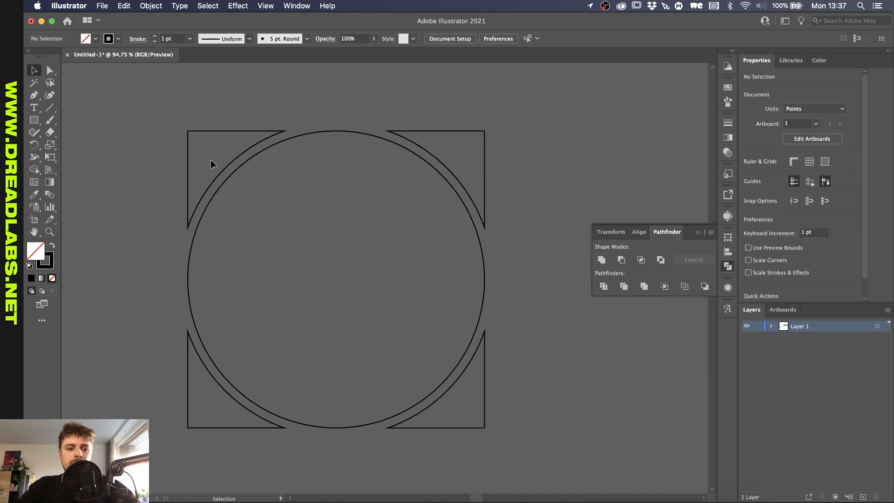
Step: Extend two diagonally opposite corner pieces into full-width bands above and below the circle
drag(553, 180, 209, 429)
click(211, 452)
scroll(211, 452, down, 5)
scroll(211, 452, up, 5)
key(a)
scroll(199, 363, down, 6)
scroll(199, 363, up, 5)
key(v)
click(197, 194)
click(334, 160)
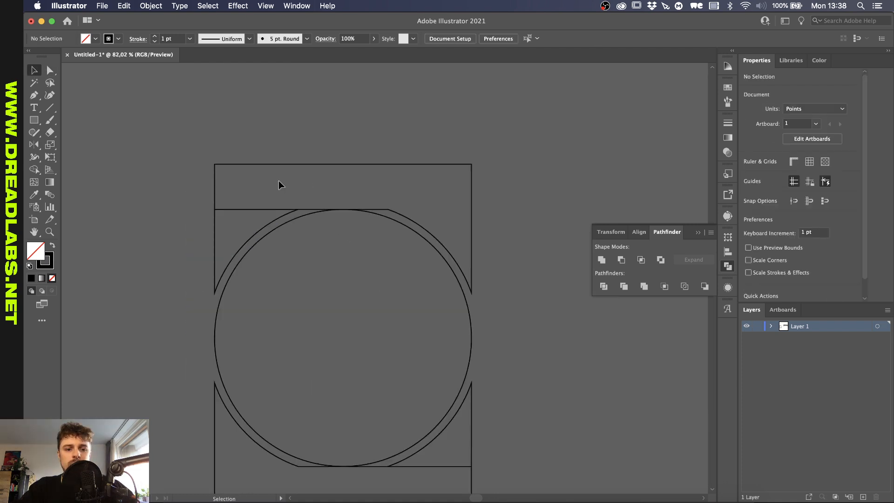
Step: Offset the inner circle's path outward by 10 pt and paste a copy of the offset circle in front
scroll(279, 181, down, 3)
scroll(345, 316, up, 3)
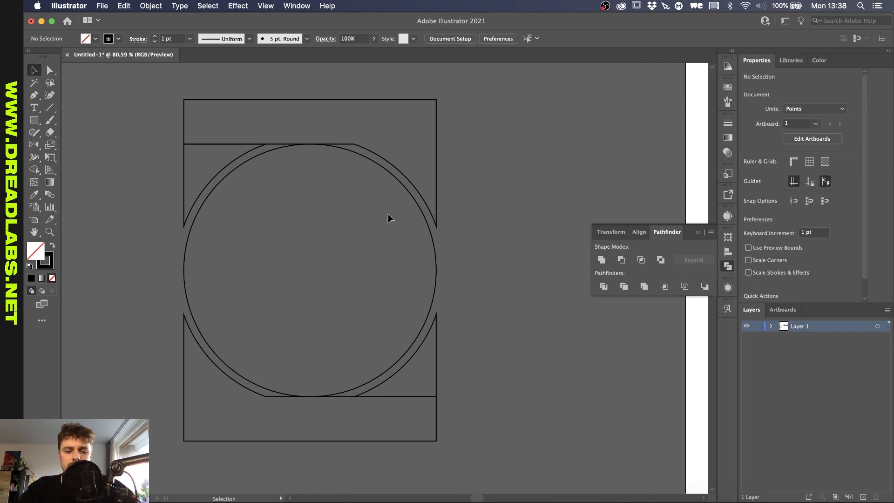
click(375, 165)
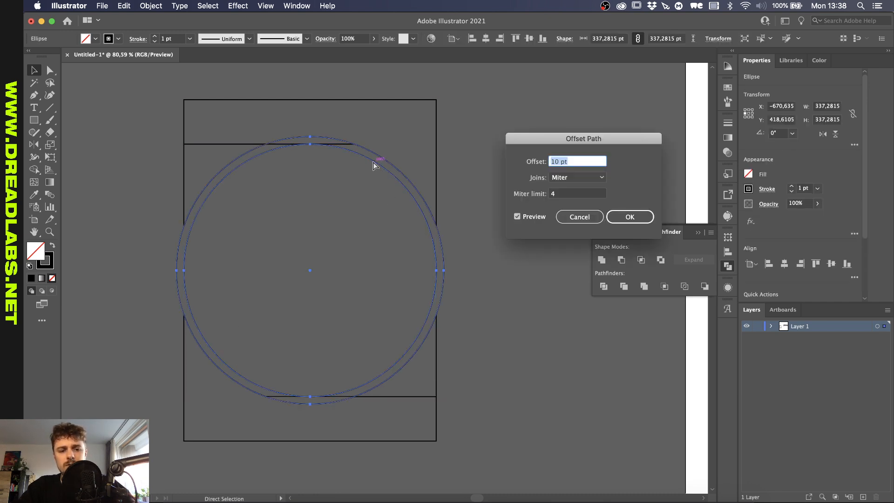
key(Return)
key(super+c)
key(super+f)
Step: Subtract the offset circles from the extended frame pieces above and below the inner circle with Minus Front
shift+click(385, 101)
click(621, 260)
click(306, 405)
shift+click(261, 441)
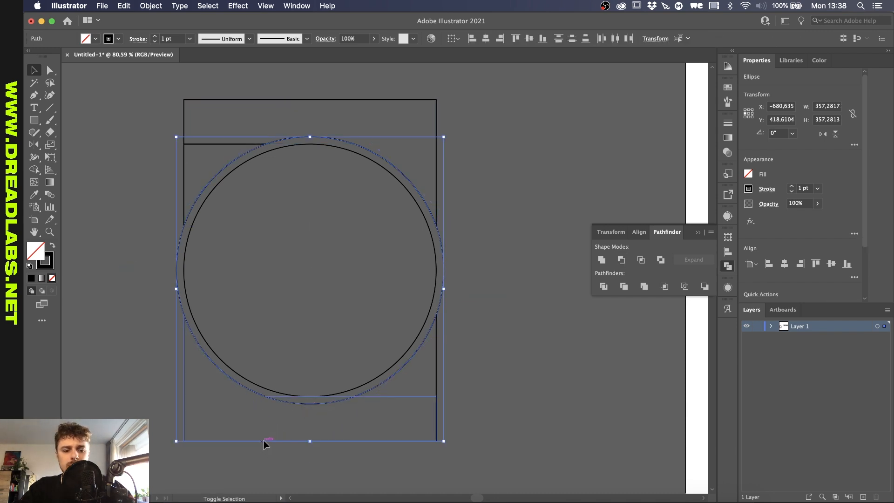
click(701, 288)
click(536, 344)
scroll(536, 345, down, 3)
scroll(536, 344, up, 2)
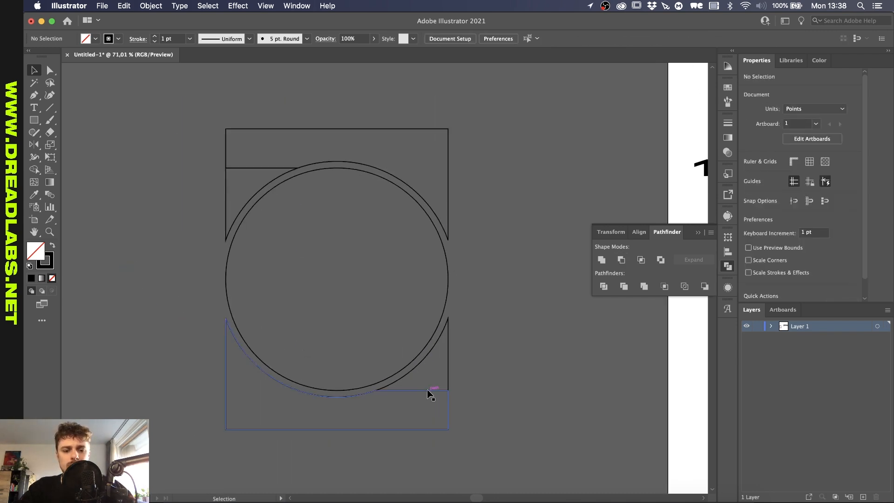
Step: Switch to Photoshop to look over the earlier golden record poster, and return to the Illustrator document
scroll(484, 374, down, 1)
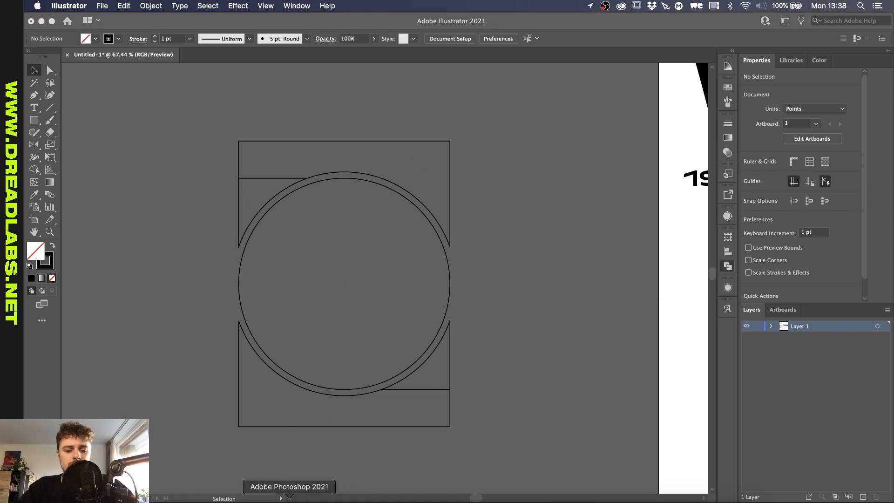
click(239, 497)
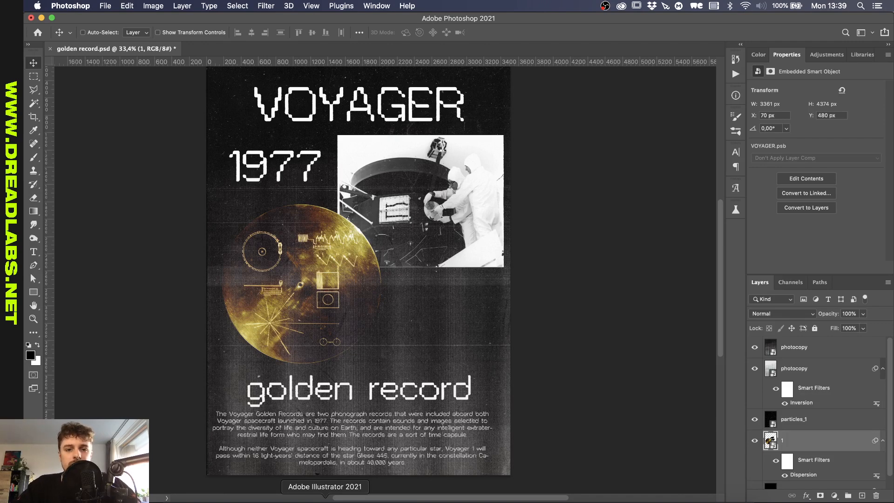
click(325, 497)
Step: Delete the circular frame graphic built beside the artboard
scroll(389, 365, down, 5)
drag(390, 365, 286, 432)
key(BackSpace)
Step: Draw a square about 762 pt wide beneath the 1977 line across the title's width, and sample the line's 4 pt black stroke onto it
scroll(395, 295, right, 6)
key(m)
drag(288, 253, 570, 393)
scroll(573, 384, down, 5)
scroll(559, 363, up, 2)
key(v)
key(i)
click(433, 147)
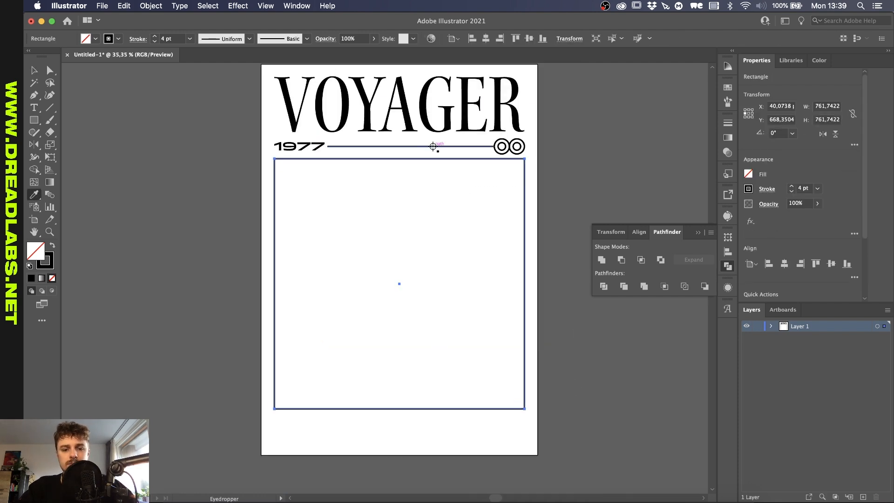
Step: Draw a small helper rectangle at the square frame and give it a red fill with no stroke
key(v)
click(511, 193)
scroll(511, 193, up, 1)
scroll(510, 193, up, 5)
key(m)
mouse_move(338, 112)
mouse_down()
mouse_move(376, 141)
mouse_move(364, 180)
mouse_move(404, 202)
mouse_up()
click(826, 61)
click(746, 146)
key(shift+x)
key(d)
key(slash)
key(shift+x)
click(746, 146)
Step: Delete the small helper rectangle at the frame
scroll(358, 125, up, 5)
key(v)
click(381, 193)
key(Delete)
Step: Draw a red circle from the square frame's centre and scale its size by 0.75
scroll(384, 193, down, 8)
scroll(386, 190, up, 1)
key(l)
mouse_move(361, 292)
mouse_down()
mouse_move(437, 198)
mouse_move(473, 184)
mouse_move(440, 179)
mouse_up()
key(v)
click(757, 61)
text(*0,75)
key(Return)
click(517, 186)
scroll(366, 220, up, 3)
scroll(366, 220, down, 3)
scroll(366, 221, up, 3)
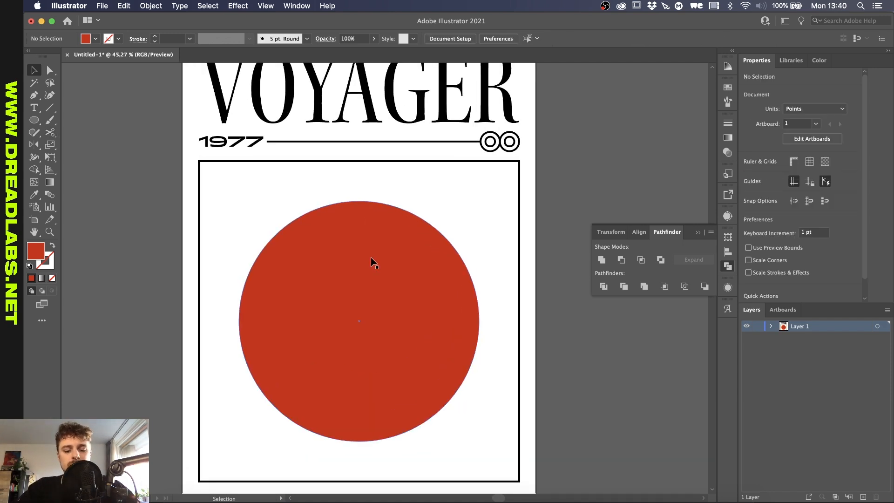
Step: Draw a square outward from the red circle's centre to its edges and sample the frame's stroke style onto it
key(m)
mouse_move(359, 321)
mouse_down()
mouse_move(479, 200)
mouse_move(358, 201)
mouse_up()
key(super+y)
key(i)
click(372, 161)
key(v)
click(165, 239)
scroll(166, 240, down, 3)
scroll(254, 244, up, 4)
Step: Try to subtract one of the inner square and circle from the other with Minus Front, and undo it
click(242, 219)
shift+click(223, 199)
click(622, 259)
key(super+z)
click(512, 223)
click(342, 200)
click(270, 181)
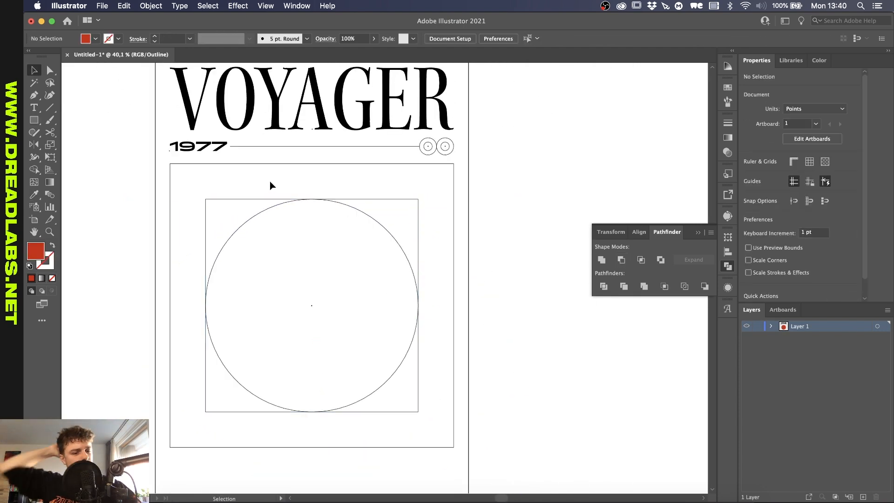
Step: Enlarge the inner square and circle together from their centre to about 713 pt, leaving a narrow margin inside the frame
drag(270, 181, 327, 243)
drag(312, 200, 311, 173)
click(467, 188)
scroll(186, 215, up, 2)
scroll(186, 215, down, 2)
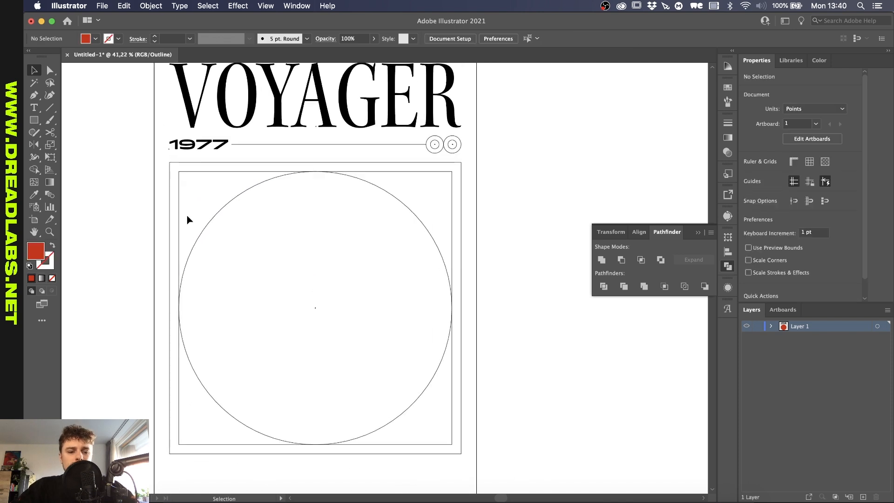
scroll(214, 206, down, 1)
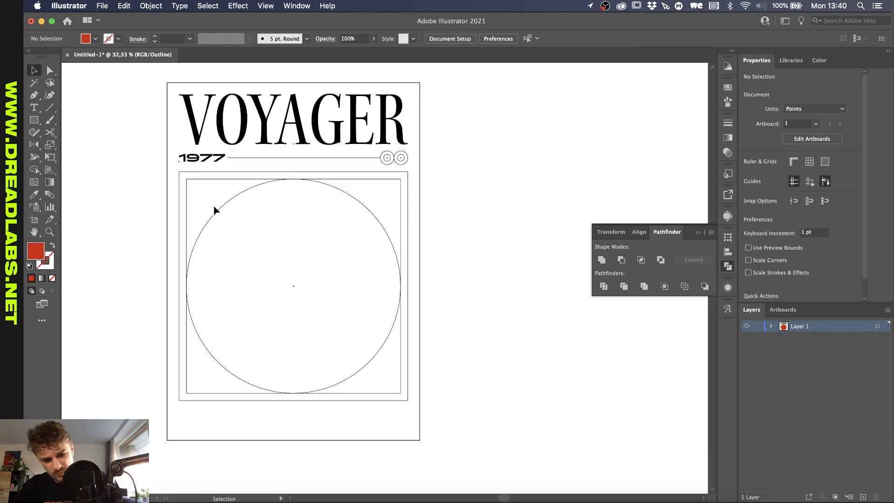
scroll(214, 206, left, 3)
scroll(214, 206, up, 1)
scroll(294, 235, down, 2)
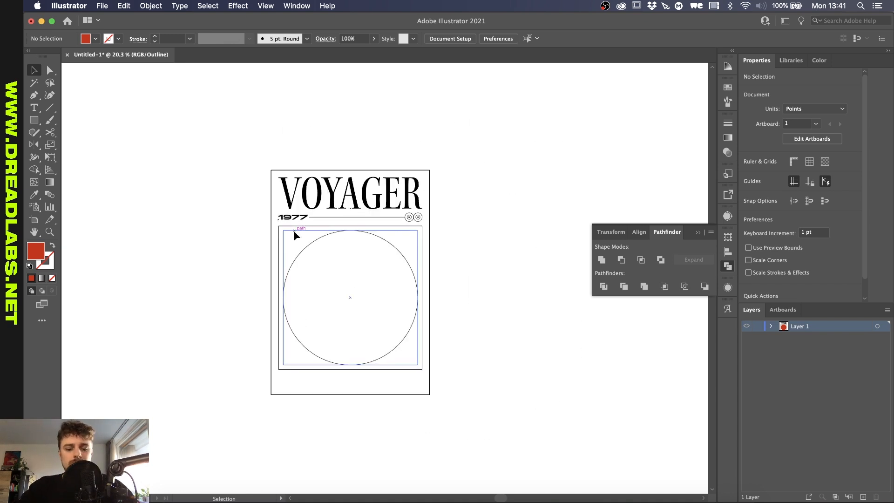
Step: Try Minus Front on the enlarged square and circle in preview mode, and undo it
scroll(295, 235, up, 3)
key(ctrl+y)
click(326, 145)
click(622, 260)
key(super+z)
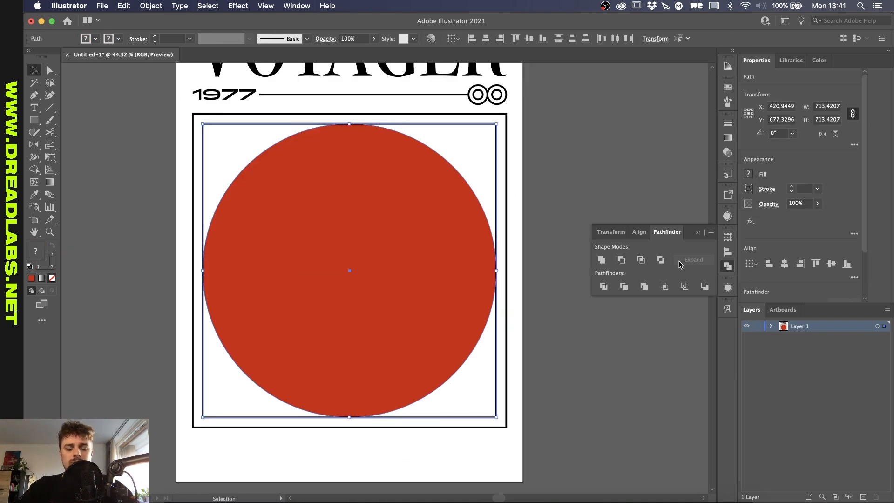
Step: Cut the circle out of the enlarged square with Minus Back, undoing a trial move of the result
click(705, 286)
click(583, 160)
drag(450, 163, 454, 157)
key(super+z)
click(562, 144)
scroll(559, 147, up, 1)
scroll(559, 147, down, 2)
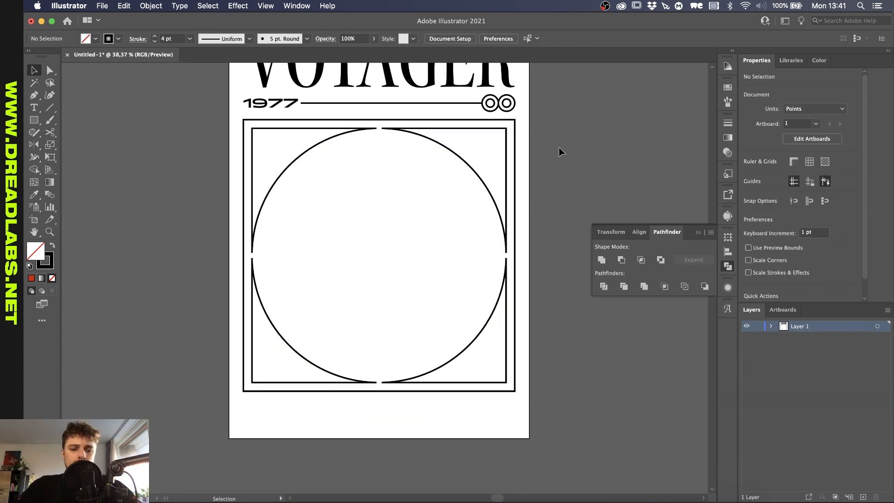
Step: Delete the four corner pieces inside the frame, keeping the outer frame
drag(559, 148, 449, 218)
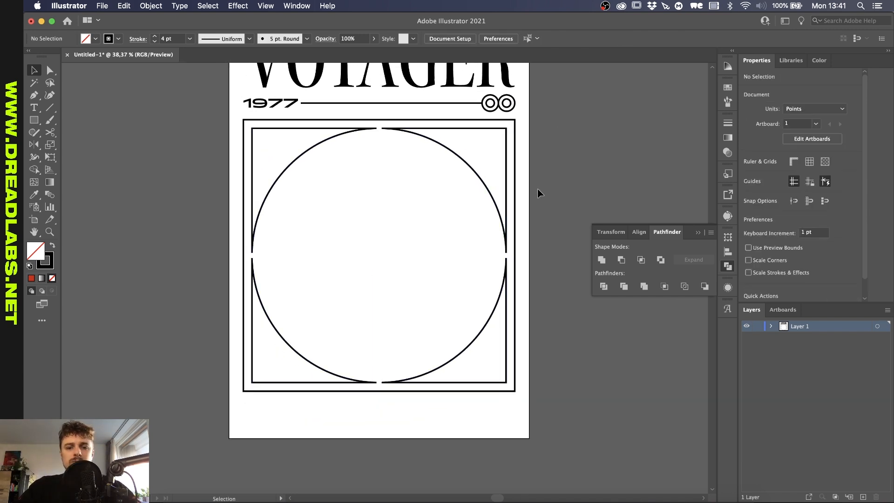
shift+click(515, 196)
key(Delete)
Step: Draw small green spacer rectangles to compare the poster's margins below the frame
scroll(441, 250, down, 2)
scroll(388, 254, up, 5)
key(m)
mouse_move(381, 126)
mouse_down()
mouse_move(411, 94)
mouse_move(364, 93)
mouse_up()
scroll(368, 112, up, 5)
drag(346, 150, 369, 122)
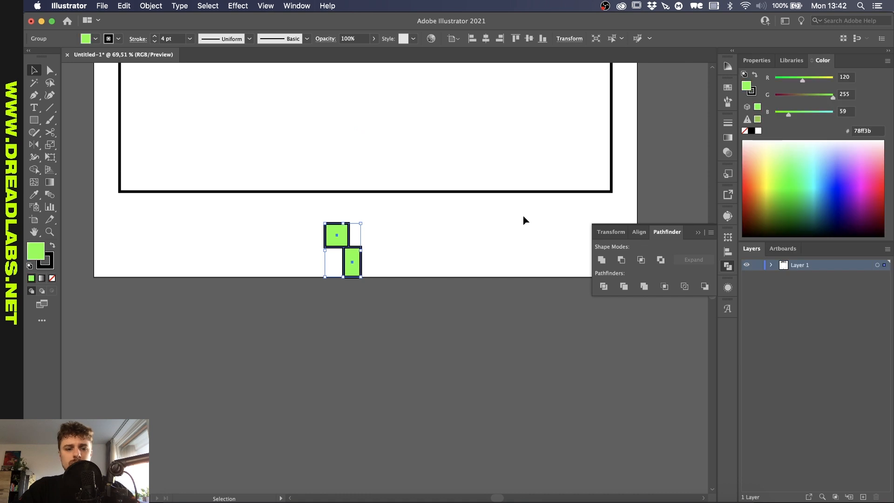
Step: Extend the frame's bottom edge downward until its bottom margin matches the side margins, and remove the green spacers
scroll(524, 220, down, 3)
scroll(407, 209, up, 4)
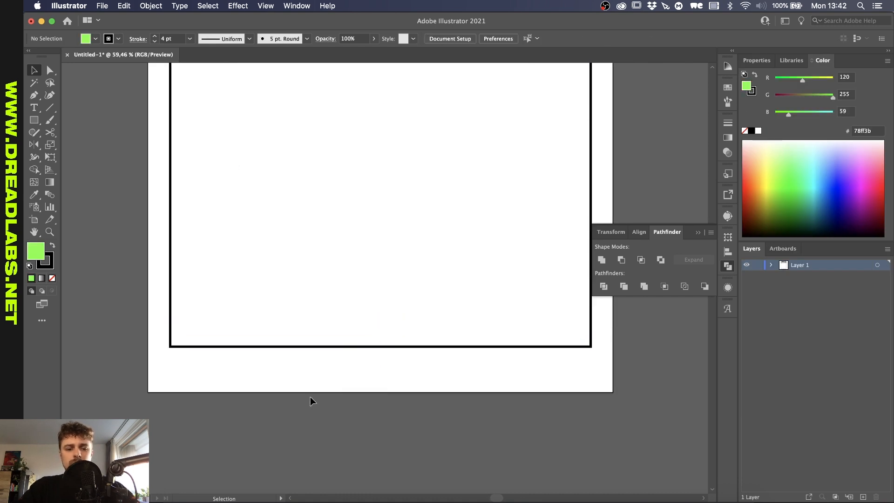
scroll(311, 400, down, 5)
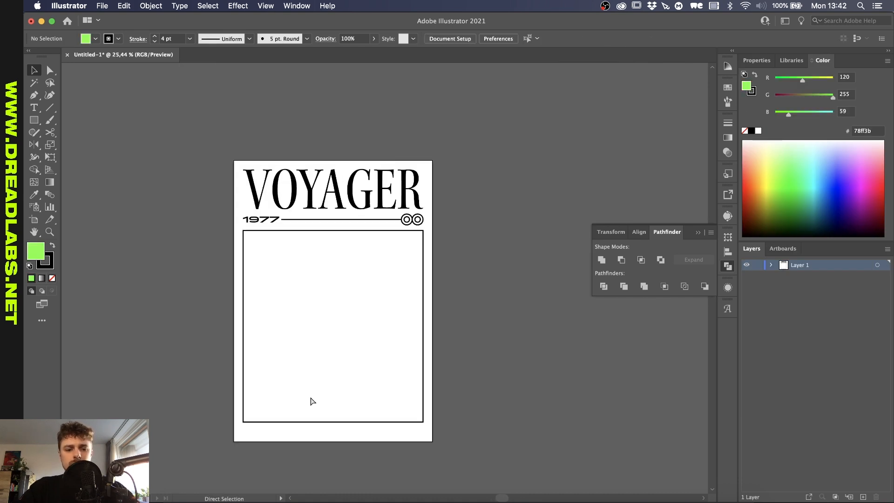
scroll(311, 401, up, 6)
key(super+z)
click(378, 384)
drag(337, 344, 338, 379)
key(a)
key(super+z)
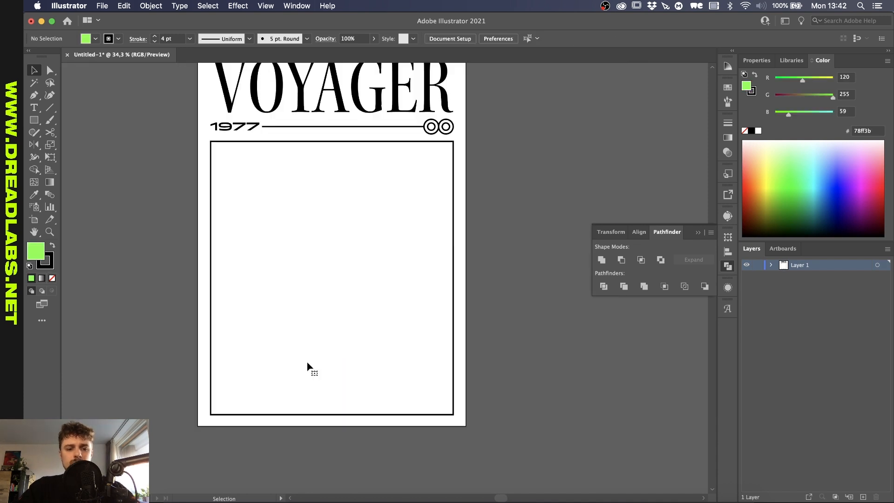
scroll(311, 285, down, 2)
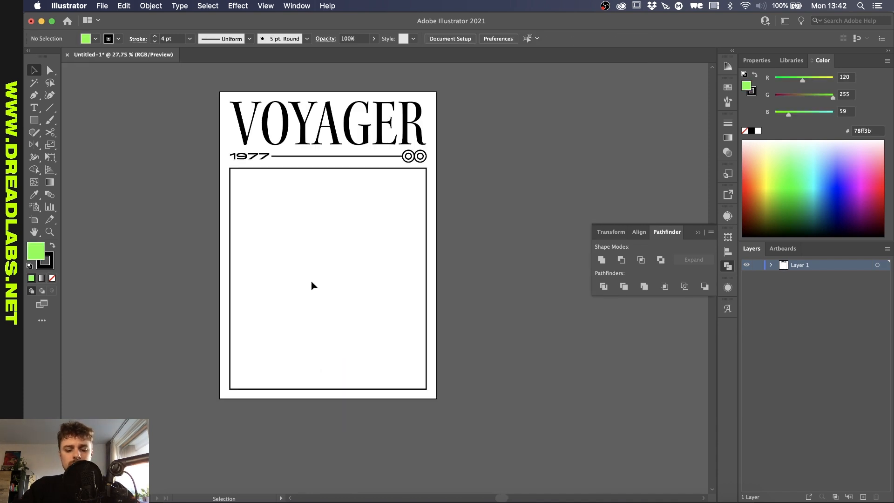
Step: Draw a circle from the frame's centre spanning the frame's full width, with no fill and a 4 pt stroke
drag(327, 275, 442, 272)
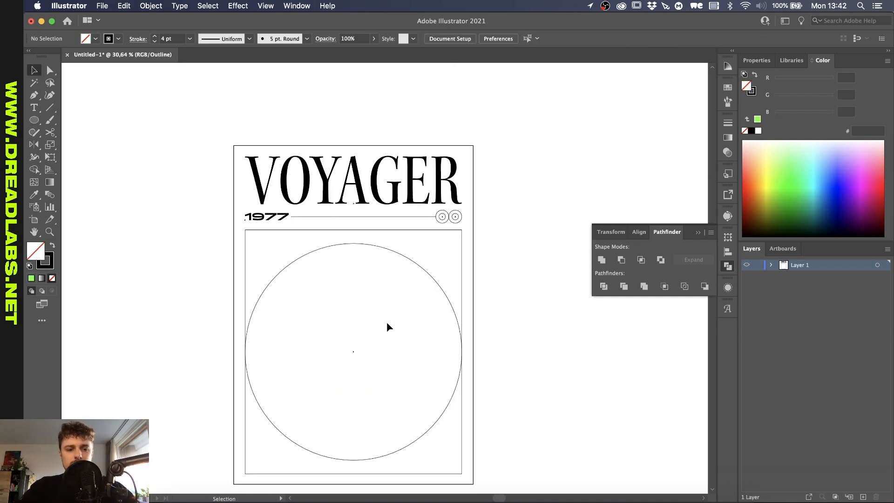
scroll(389, 328, up, 1)
scroll(390, 327, down, 2)
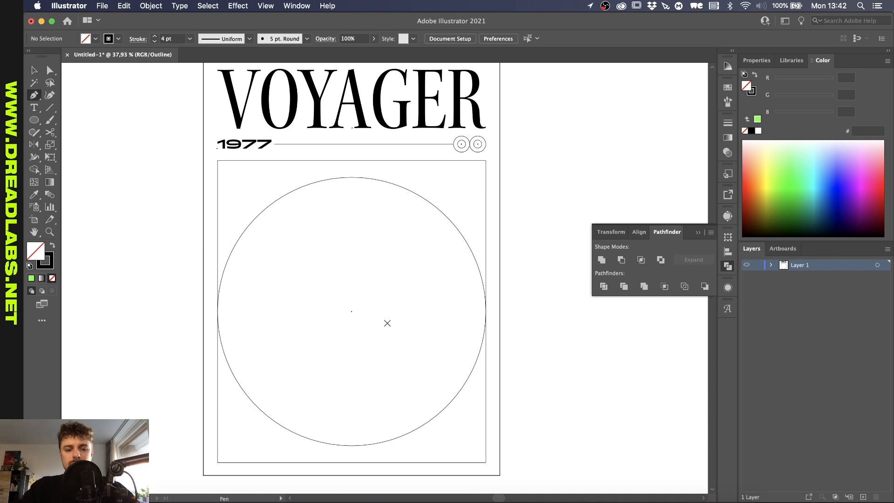
Step: Draw a diagonal line from the frame's lower-left corner to its upper-right corner and shorten it to the circle's edge
click(217, 463)
click(486, 161)
key(v)
click(590, 158)
scroll(590, 158, down, 2)
click(501, 168)
scroll(501, 168, up, 1)
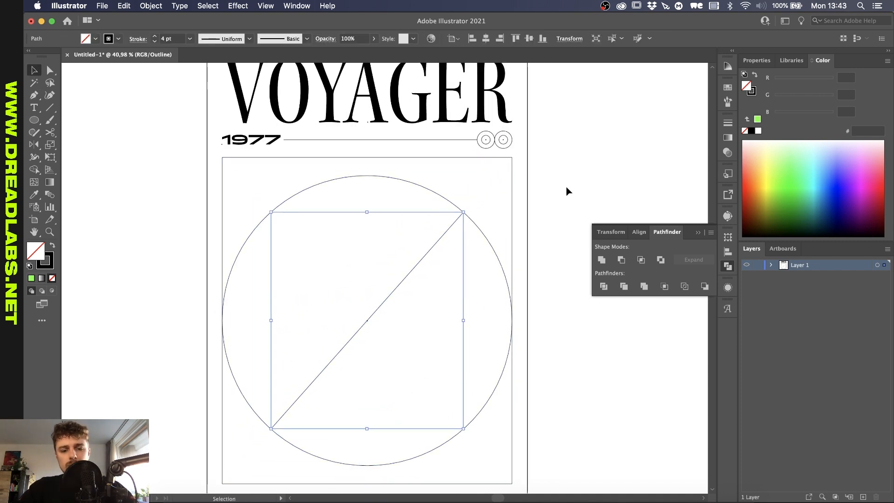
Step: Undo the shortening of the diagonal line and delete the line
click(593, 185)
scroll(593, 186, up, 1)
scroll(593, 186, down, 2)
key(super+z)
scroll(602, 176, up, 2)
scroll(602, 176, down, 1)
click(504, 177)
key(Delete)
Step: Draw a square outward from the circle's centre so that it encloses the circle edge to edge
drag(380, 313, 520, 173)
key(v)
click(601, 151)
scroll(601, 150, up, 2)
scroll(592, 186, down, 1)
scroll(593, 186, down, 2)
scroll(440, 399, up, 2)
key(p)
scroll(439, 399, down, 2)
key(v)
scroll(539, 241, up, 1)
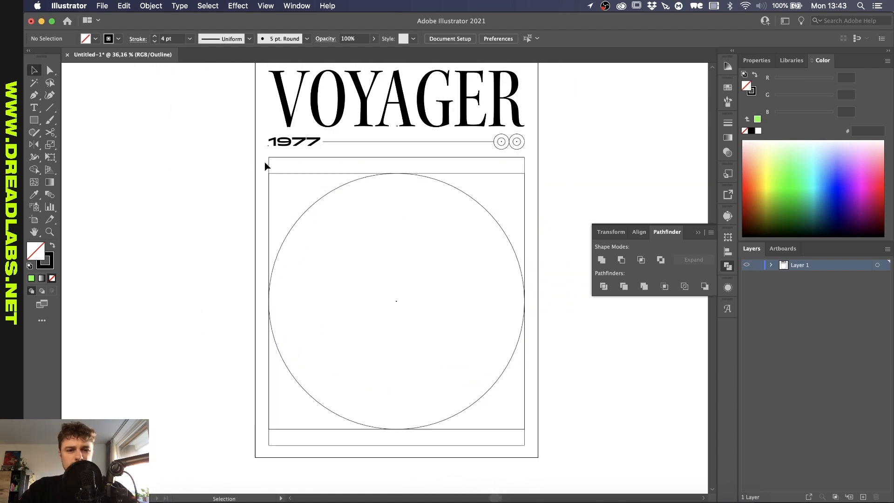
Step: Merge the top band with the upper-left corner and the bottom band with the lower-right corner using Shape Builder
key(super+a)
key(shift+m)
drag(281, 190, 503, 431)
key(super+y)
scroll(558, 315, up, 1)
Step: Shrink the circle from its centre to leave an even gap inside the outer arcs
click(460, 185)
drag(521, 301, 509, 302)
click(556, 272)
scroll(556, 271, down, 2)
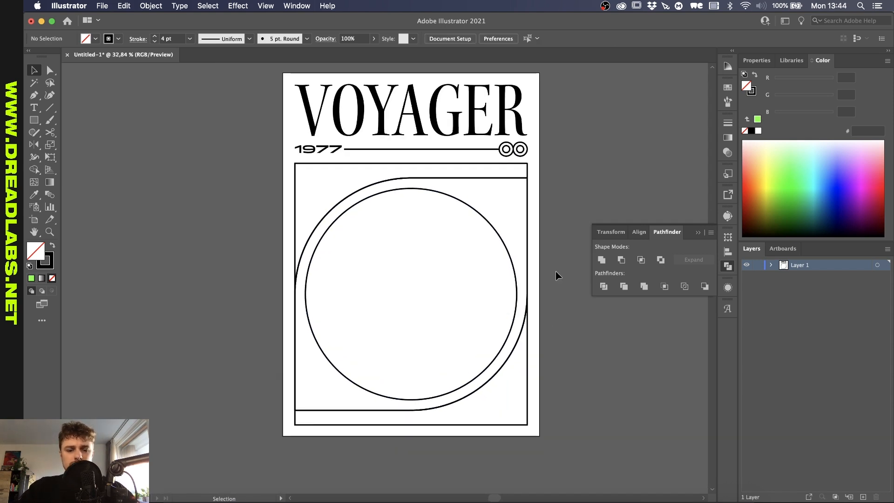
Step: Paste a copy of the inner circle in front and enlarge it from its centre to meet the outer arcs
click(528, 239)
key(a)
click(483, 217)
key(super+c)
key(super+f)
drag(411, 188, 414, 177)
click(546, 188)
Step: Test a colour fill and nudge the frame path to the right in three large steps, undoing both trials
click(495, 215)
click(790, 186)
key(super+z)
click(523, 191)
click(527, 191)
key(shift+Right)
key(shift+Right)
key(shift+Right)
key(super+z)
key(super+z)
key(super+z)
Step: Combine the enlarged circle with the surrounding frame path using Exclude, and undo a test colour fill
shift+click(311, 354)
click(660, 260)
click(789, 186)
scroll(562, 215, up, 3)
key(super+z)
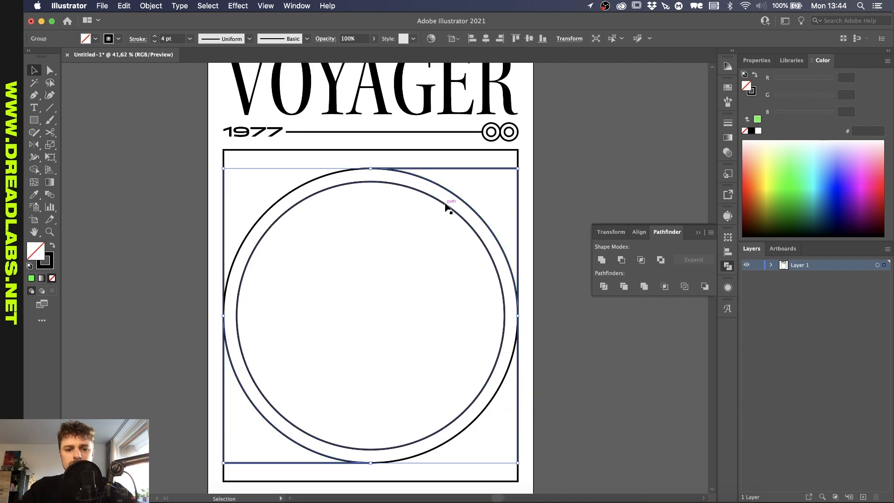
Step: Undo the last change and fill the upper-left and lower-right frame shapes with blue (202dff)
key(super+z)
scroll(492, 224, down, 3)
click(536, 205)
scroll(523, 195, up, 2)
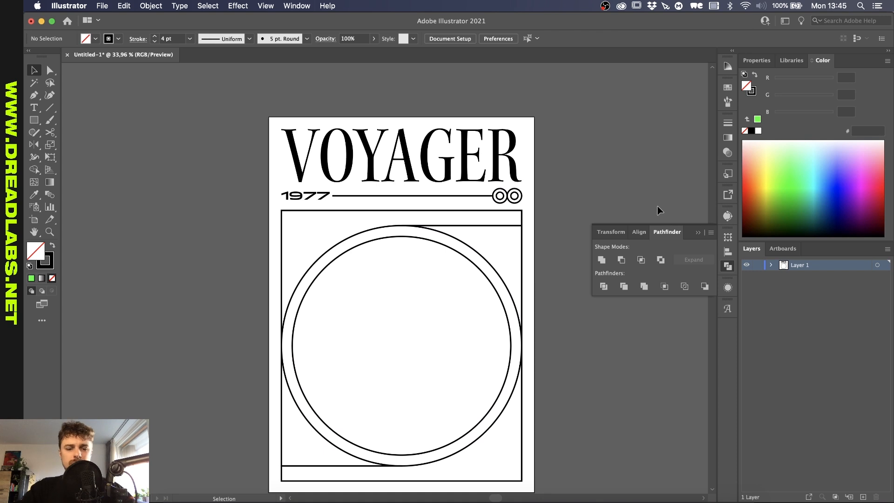
scroll(535, 395, down, 2)
scroll(531, 363, up, 2)
scroll(526, 336, down, 2)
click(507, 378)
key(shift+x)
key(shift+x)
click(410, 142)
shift+click(508, 335)
click(837, 177)
Step: Fill the large inner circle with a warm yellow
click(228, 373)
click(243, 358)
click(764, 195)
click(764, 182)
Step: Fill the upper-right and lower-left corner shapes with green (1dff7e) and expand Layer 1's contents
click(465, 203)
shift+click(261, 407)
click(803, 179)
click(772, 265)
click(535, 185)
Step: Draw a rectangle as tall as the ring gap, from the circle's top centre past the frame's right edge, and fill it red (b80000)
scroll(536, 184, down, 1)
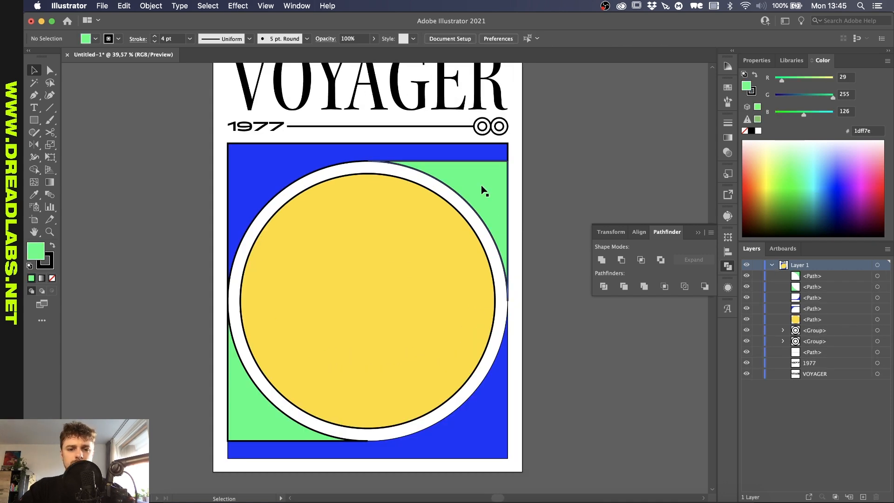
scroll(365, 226, up, 8)
drag(366, 226, 335, 375)
click(342, 269)
key(Escape)
drag(338, 269, 345, 243)
key(v)
scroll(356, 243, down, 5)
drag(348, 252, 530, 252)
click(744, 202)
Step: Paste a copy of the red rectangle in front and place it over the bottom of the lower-left green shape
scroll(547, 121, down, 5)
key(o)
key(r)
scroll(426, 300, up, 3)
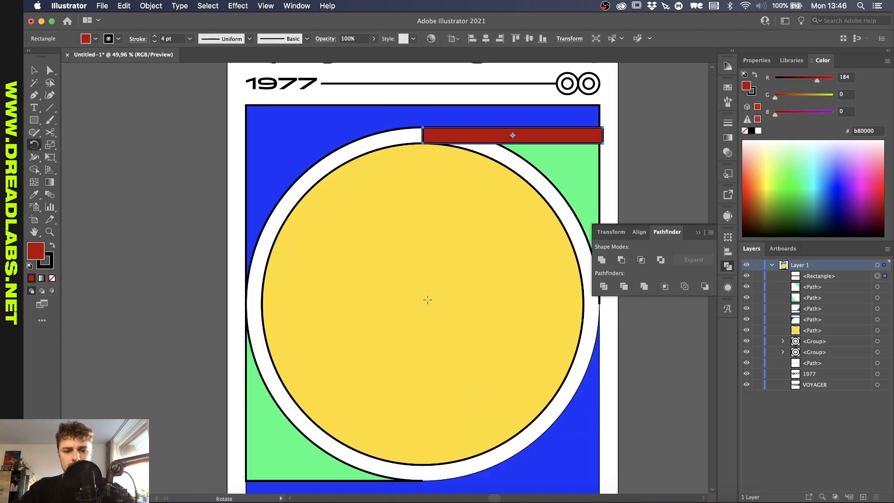
key(v)
scroll(422, 302, down, 3)
drag(790, 187, 607, 141)
key(super+c)
key(super+f)
drag(509, 179, 378, 434)
Step: Subtract the red rectangles from the lower-left and upper-right green shapes using Minus Front in outline view
shift+click(291, 400)
key(super+y)
scroll(309, 441, up, 5)
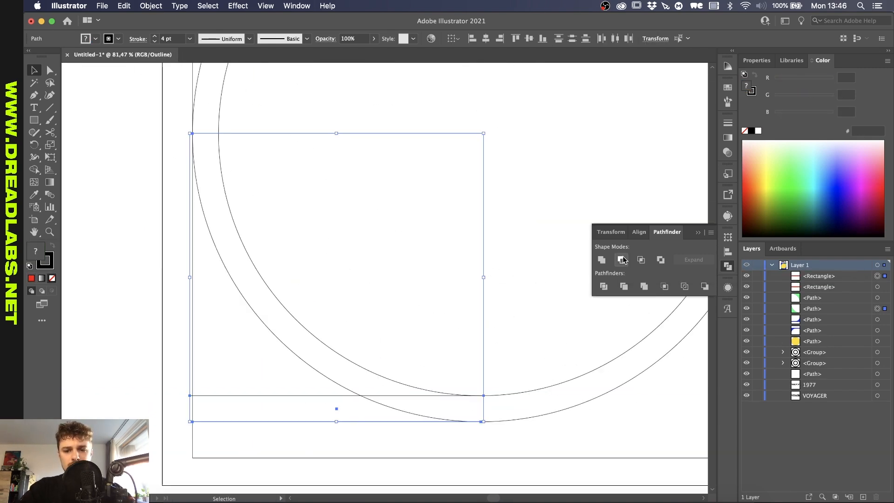
click(622, 260)
scroll(497, 284, down, 5)
drag(498, 284, 482, 280)
click(622, 260)
key(super+y)
Step: Compare the trimmed corner shapes in outline and preview modes
click(540, 343)
scroll(539, 344, down, 3)
key(super+y)
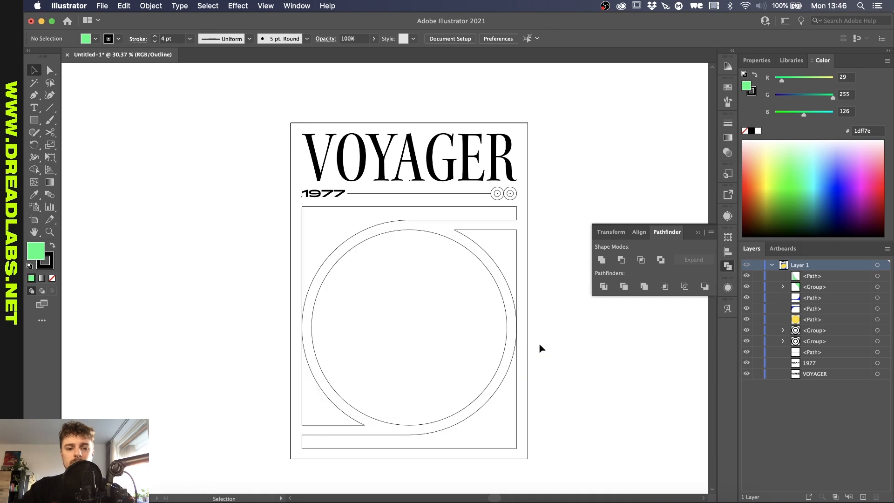
key(super+y)
scroll(540, 344, up, 4)
scroll(558, 244, down, 1)
key(super+y)
key(super+y)
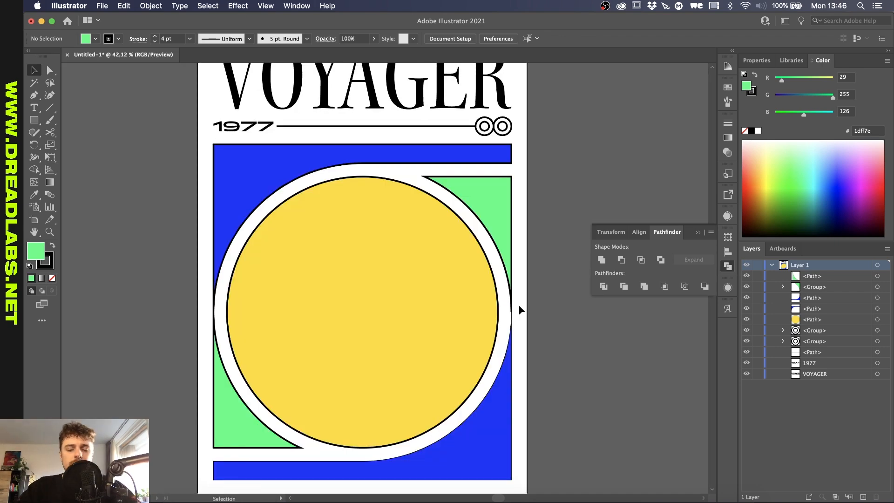
Step: Draw a thin horizontal strip the height of the ring gap across the circle's centre, extending past both sides of the frame
key(m)
scroll(356, 165, up, 6)
mouse_move(347, 172)
mouse_down()
mouse_move(386, 146)
mouse_move(501, 323)
mouse_move(557, 317)
mouse_up()
key(v)
scroll(386, 146, down, 5)
drag(487, 317, 106, 317)
Step: Subtract copies of the strip from the upper-left blue shape and the upper-right green group using Minus Front
key(super+c)
key(super+f)
shift+click(200, 209)
click(621, 259)
key(super+f)
shift+click(519, 234)
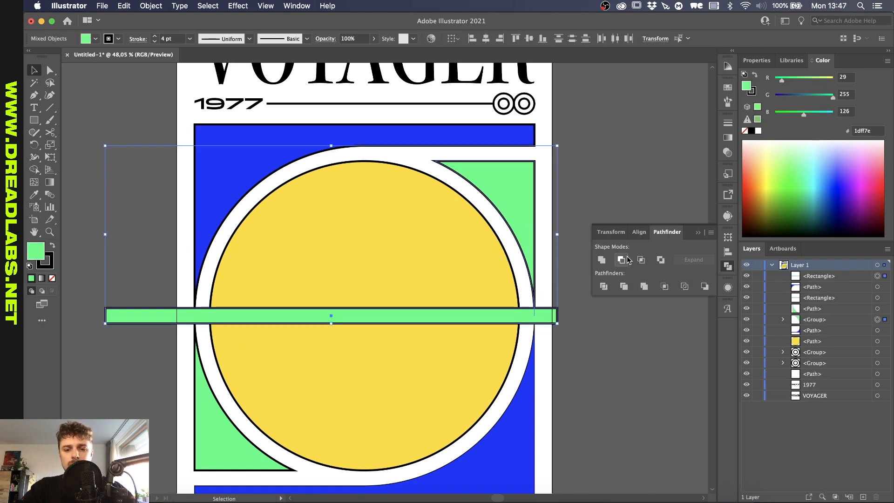
scroll(564, 277, up, 4)
scroll(563, 278, down, 2)
click(621, 260)
Step: Subtract the strip from the lower-right blue shape using Minus Front, undoing a first attempt
click(553, 277)
scroll(524, 264, down, 4)
shift+click(499, 396)
click(621, 259)
key(super+z)
click(543, 334)
click(500, 396)
shift+click(519, 333)
click(622, 260)
Step: Subtract the strip from the lower-left green shape with an in-place copy, and bring it to front to trim the upper-right green group
click(524, 333)
key(super+c)
key(super+shift+v)
shift+click(222, 433)
click(622, 260)
click(517, 332)
key(super+shift+])
shift+click(480, 213)
click(621, 260)
click(553, 278)
Step: Remove the leftover fragment beside the circle with the Shape Builder tool, undoing a first trial merge
scroll(506, 315, up, 8)
click(34, 170)
drag(433, 395, 501, 390)
key(super+z)
alt+click(558, 391)
scroll(559, 391, down, 8)
key(v)
click(645, 381)
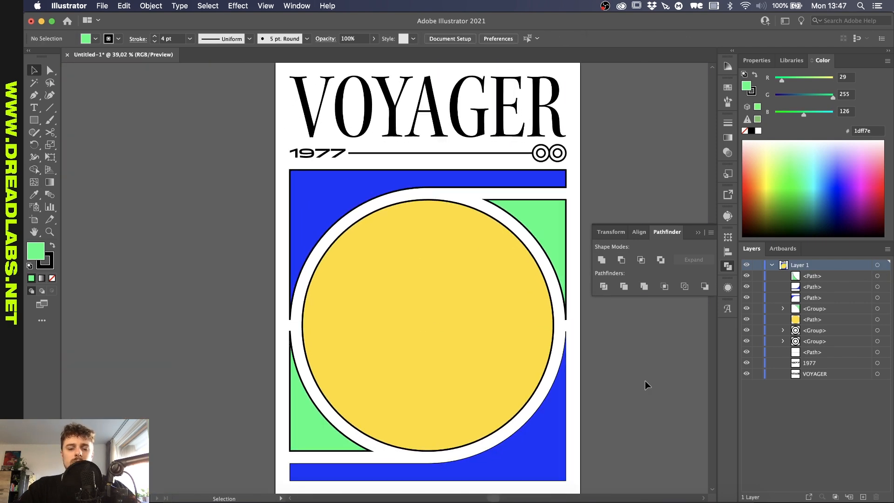
Step: Inspect the four coloured shapes around the circle one by one
scroll(645, 381, right, 2)
scroll(644, 381, down, 2)
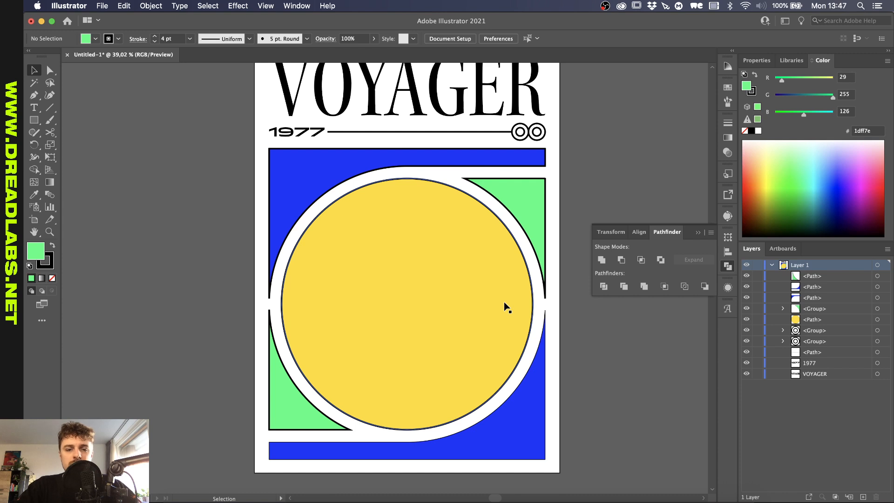
click(314, 166)
click(523, 412)
click(535, 188)
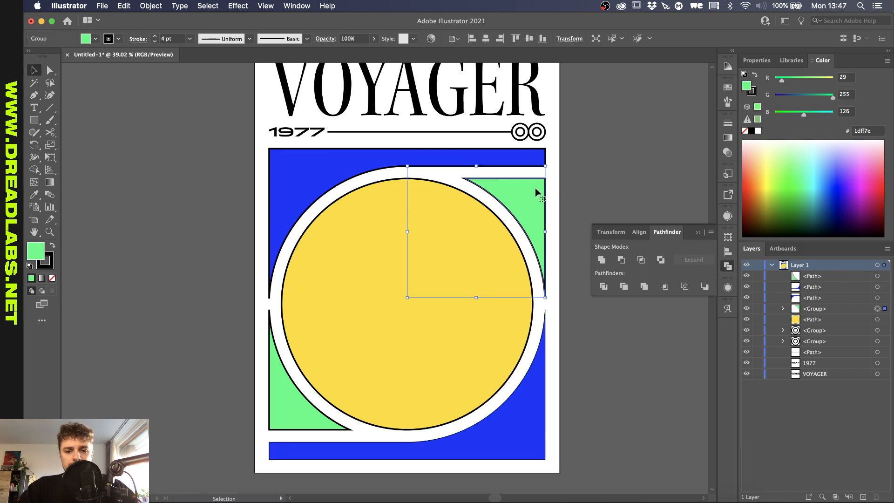
click(282, 403)
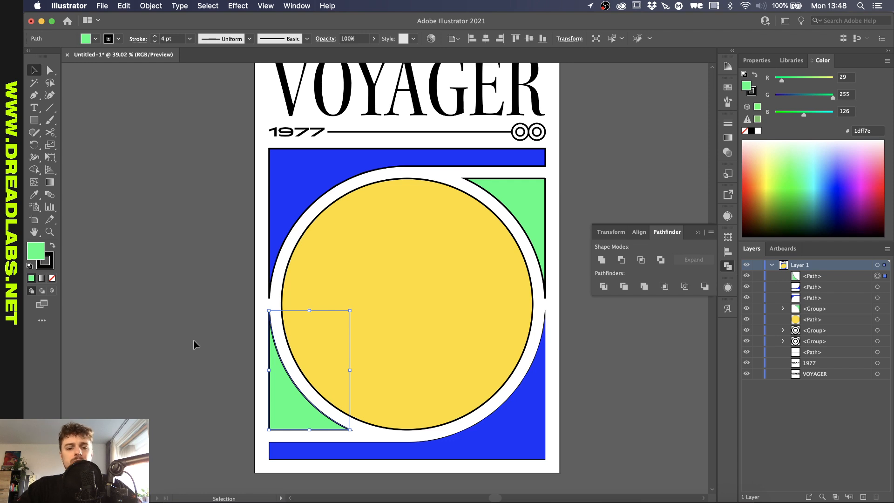
scroll(193, 340, down, 3)
click(194, 341)
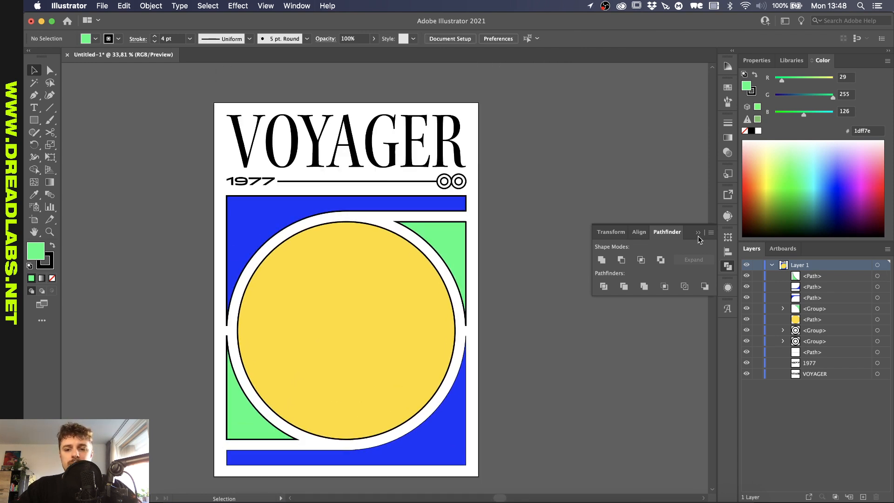
Step: Add three blank A3 artboards beside the poster
key(shift+o)
scroll(524, 259, down, 3)
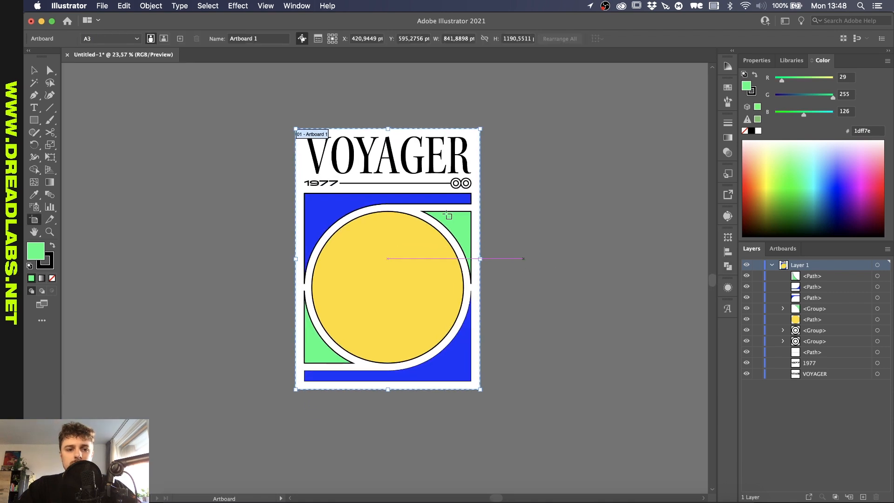
click(181, 38)
click(180, 39)
click(180, 38)
Step: Move the two green corner shapes to the same position on the second artboard
key(v)
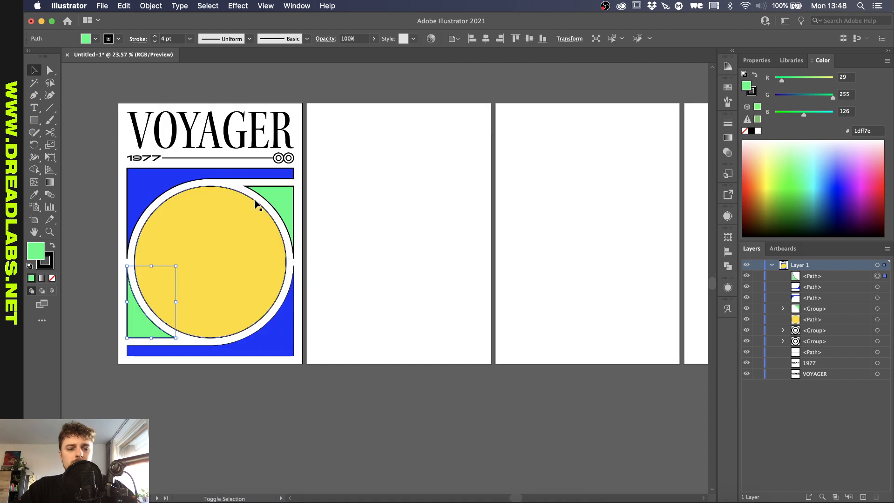
shift+click(278, 192)
key(Delete)
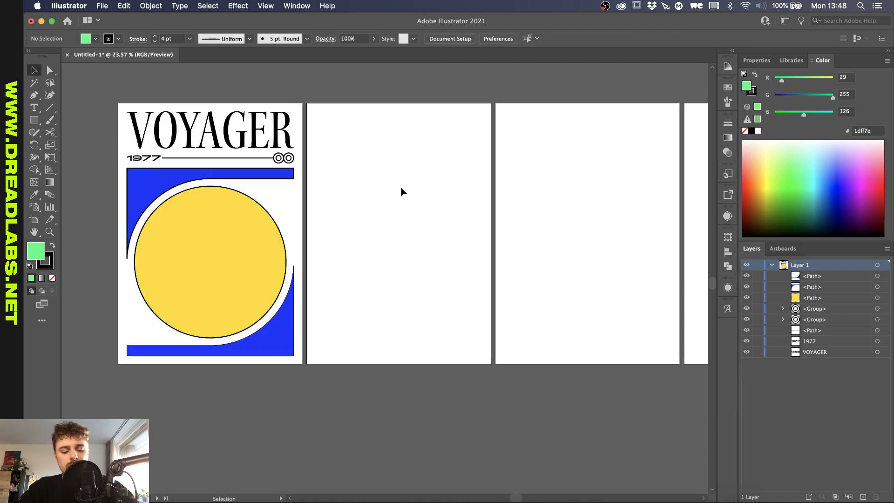
key(super+shift+v)
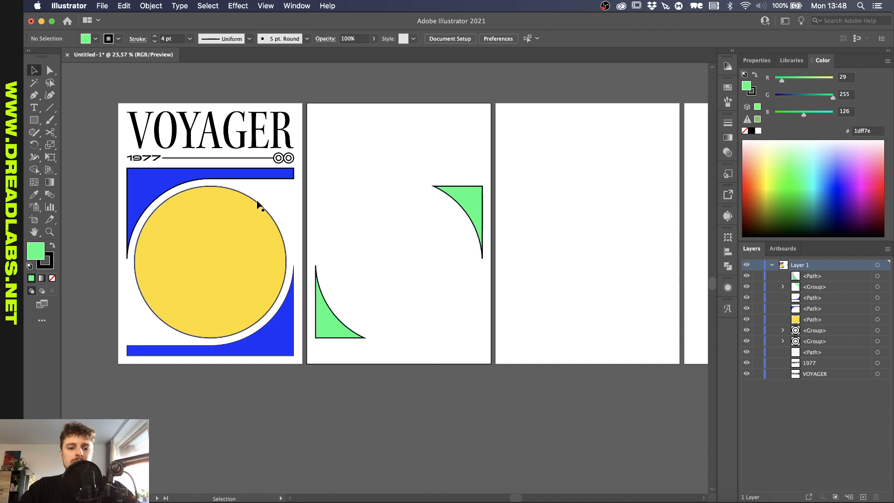
Step: Move the two blue frame shapes to the same position on the third artboard
click(250, 183)
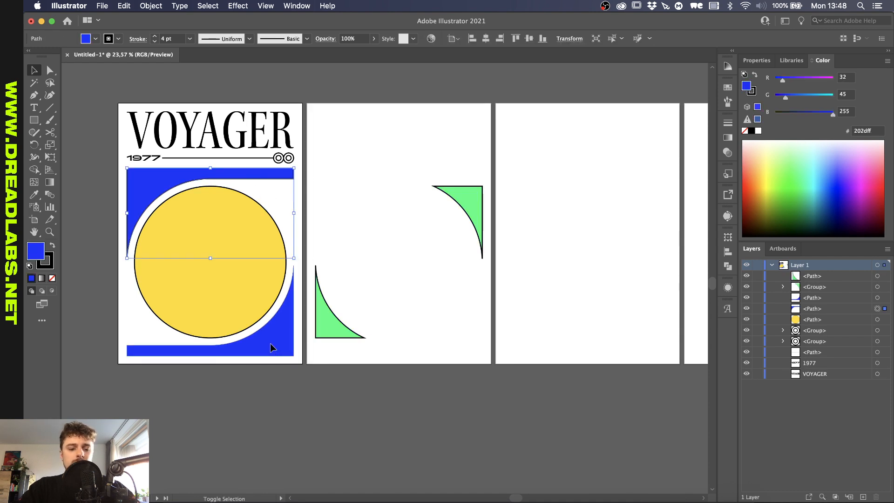
key(super+shift+a)
scroll(298, 393, up, 3)
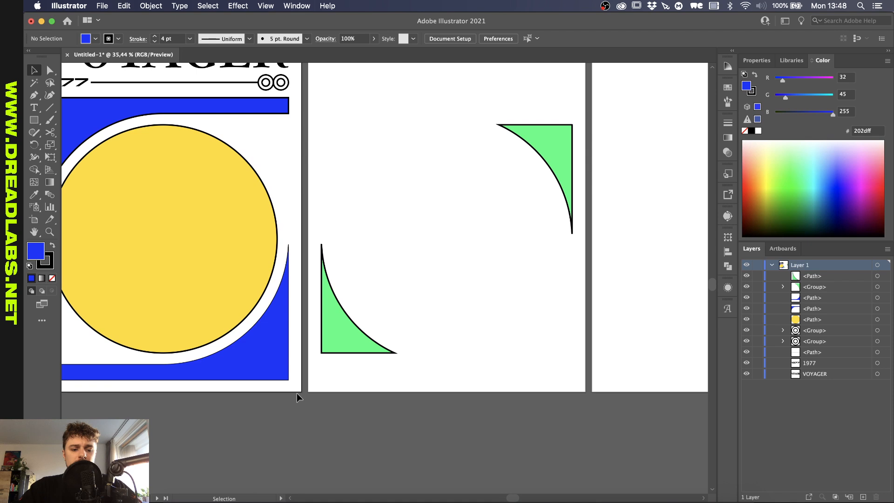
scroll(297, 390, up, 5)
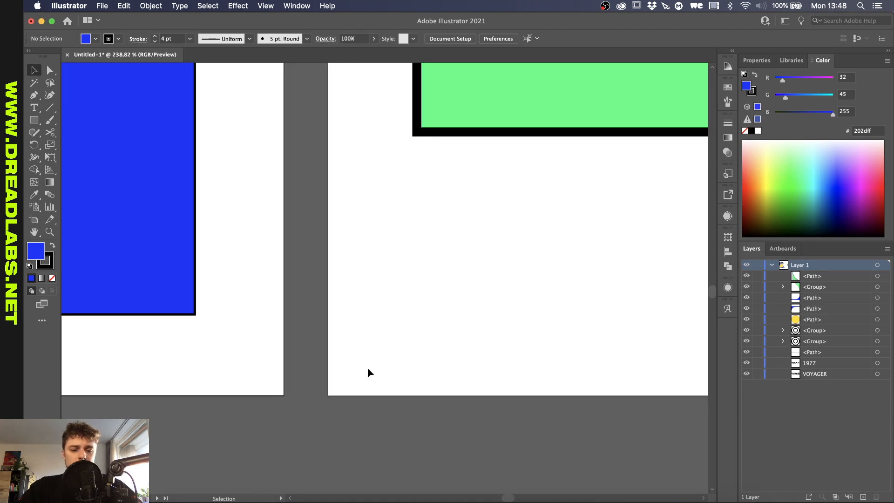
scroll(242, 363, down, 5)
click(149, 205)
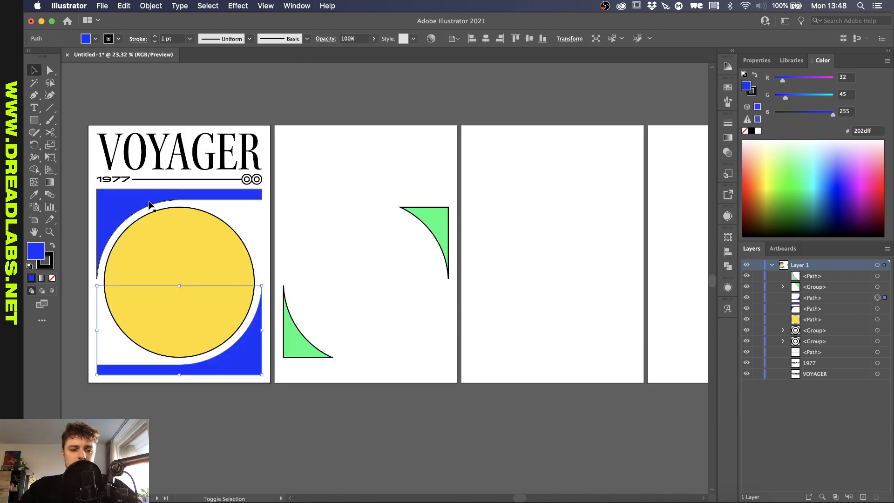
key(Delete)
click(509, 189)
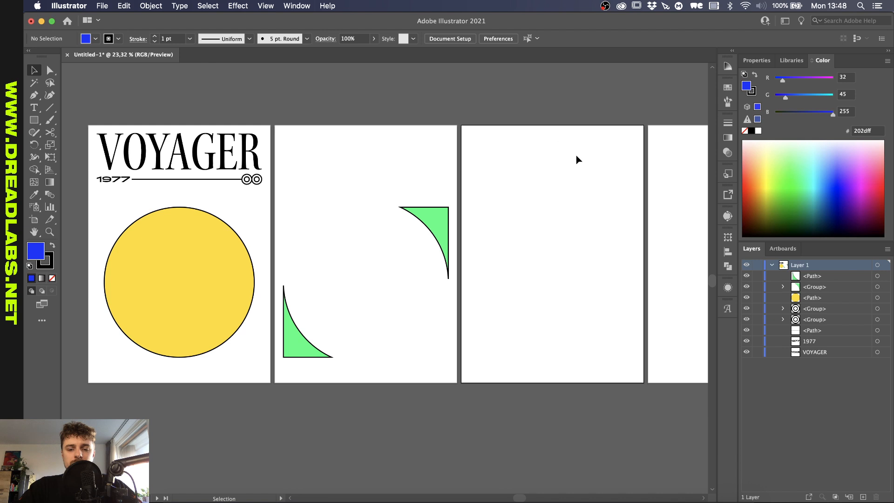
key(ctrl+v)
Step: Move the yellow circle to the same position on the fourth artboard
click(276, 178)
click(192, 260)
key(BackSpace)
key(super+minus)
click(392, 239)
click(429, 237)
key(shift+super+v)
click(396, 177)
key(alt+super+0)
Step: Remove the stroke from all shapes on the second, third and fourth artboards
drag(248, 199, 629, 373)
key(x)
key(slash)
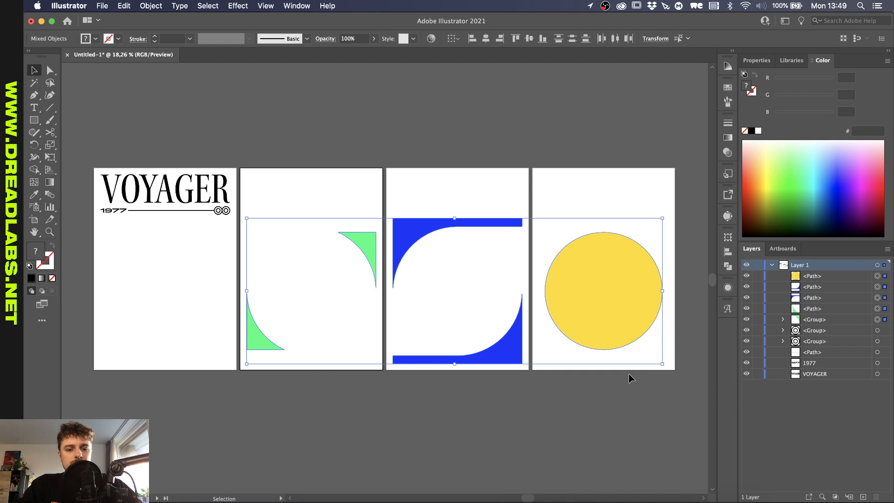
Step: Fill the selected shapes with a neutral grey of 50% brightness
double_click(35, 251)
key(Return)
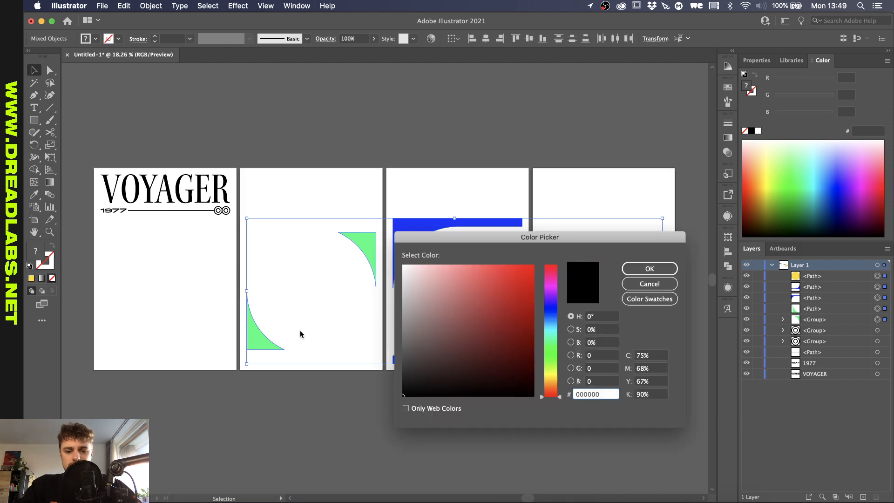
click(601, 343)
text(50)
key(Return)
click(372, 128)
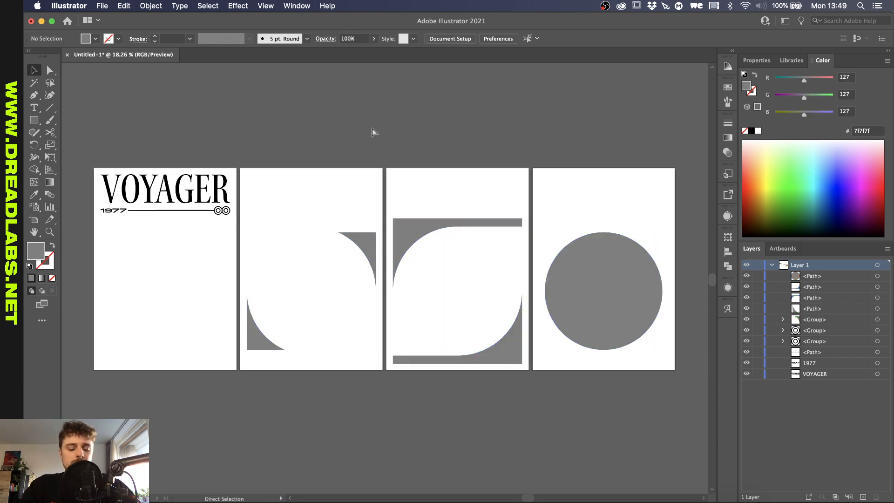
Step: Save the document as Voyager in the Illustrator files folder, with each artboard saved to a separate file
key(super+s)
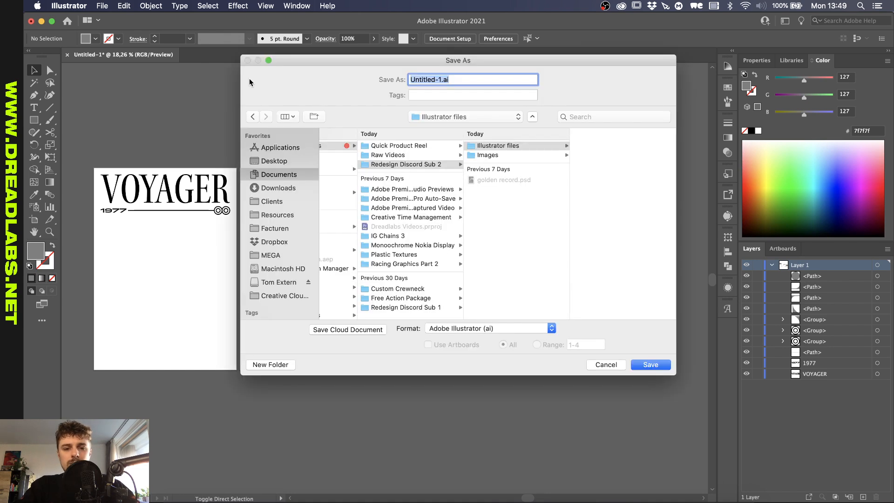
text(Voyager)
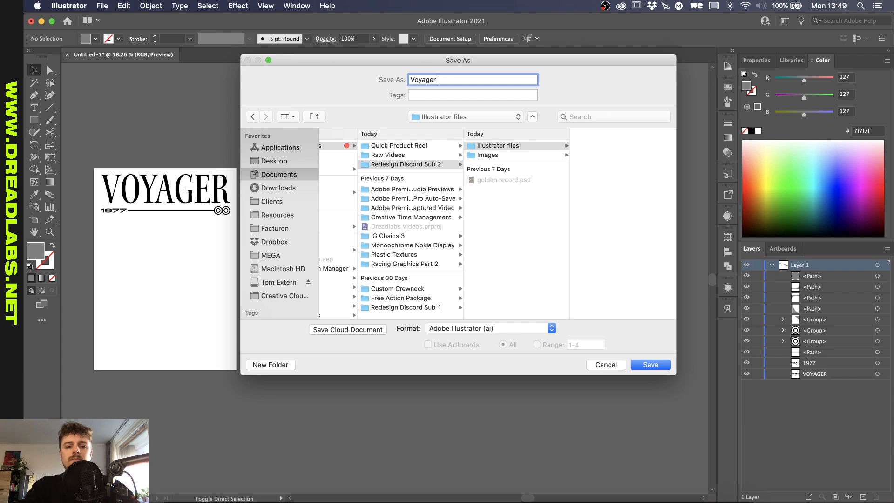
key(Return)
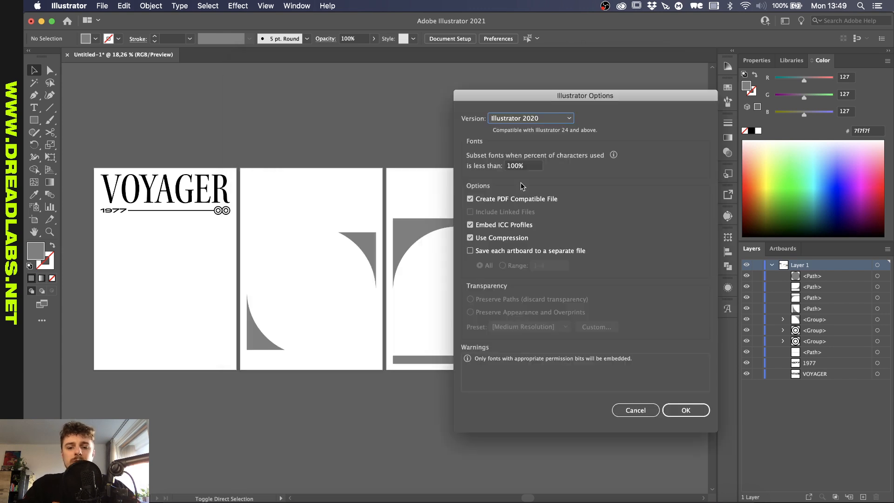
click(470, 251)
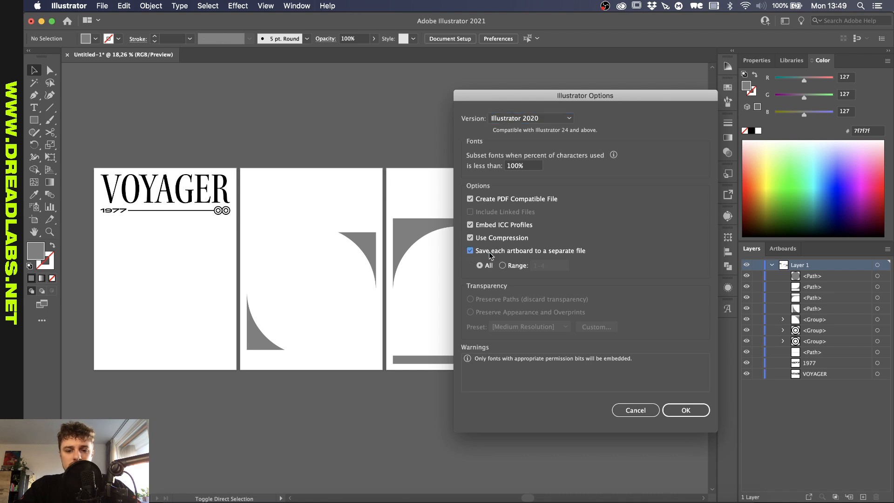
click(681, 413)
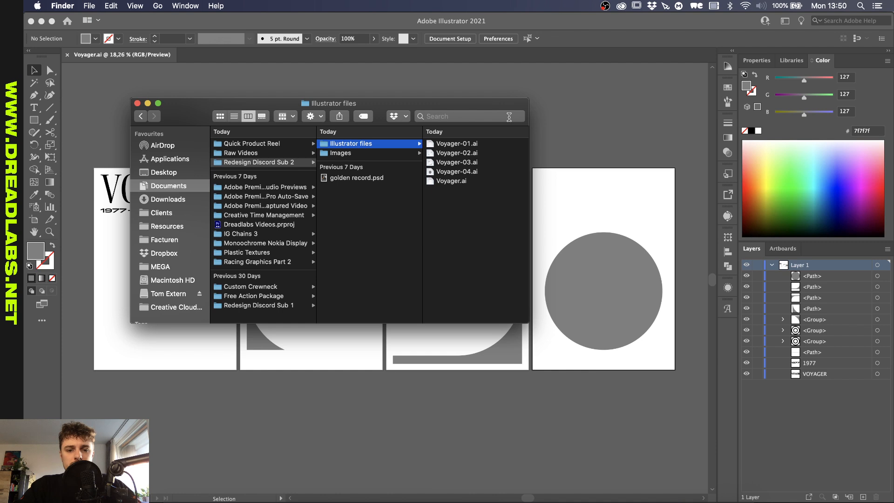
Step: Preview the exported files Voyager-01.ai to Voyager-04.ai and select all four
click(470, 142)
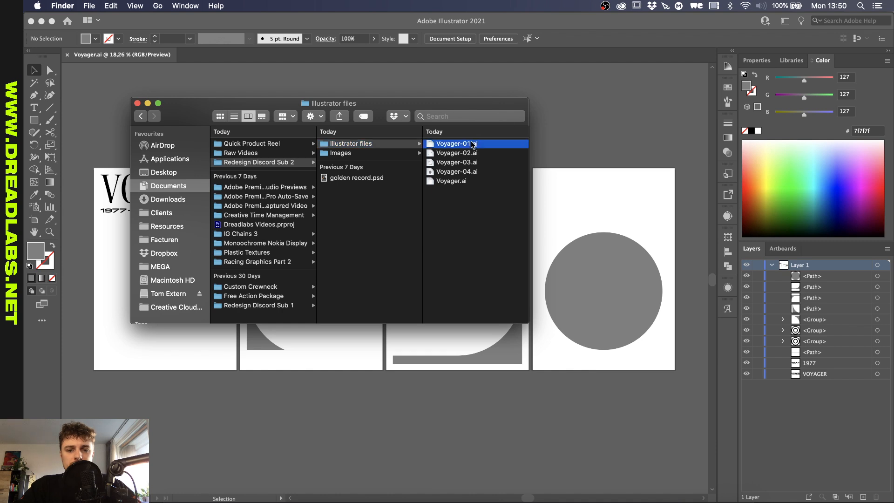
key(space)
key(Down)
key(Down)
key(Down)
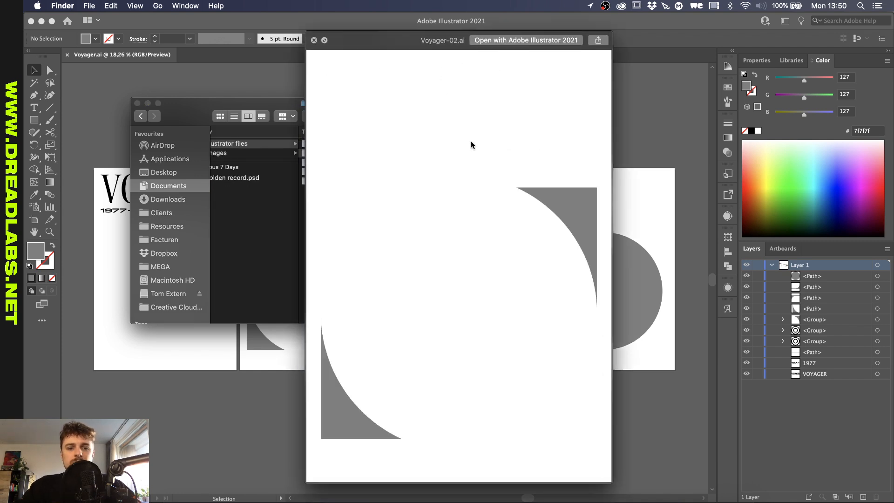
key(space)
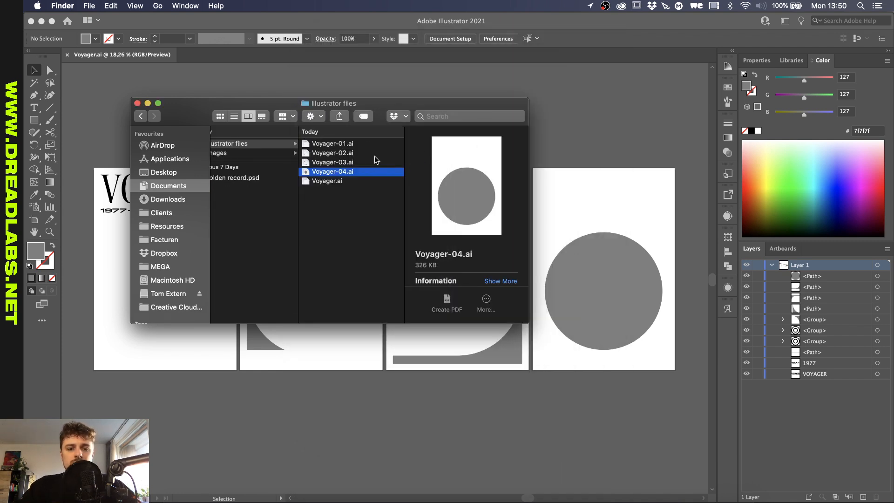
shift+click(364, 144)
Step: Create a new 3508 × 4961 px document in Photoshop and place the four Voyager artboard files in it, cropped to the Media Box
click(290, 498)
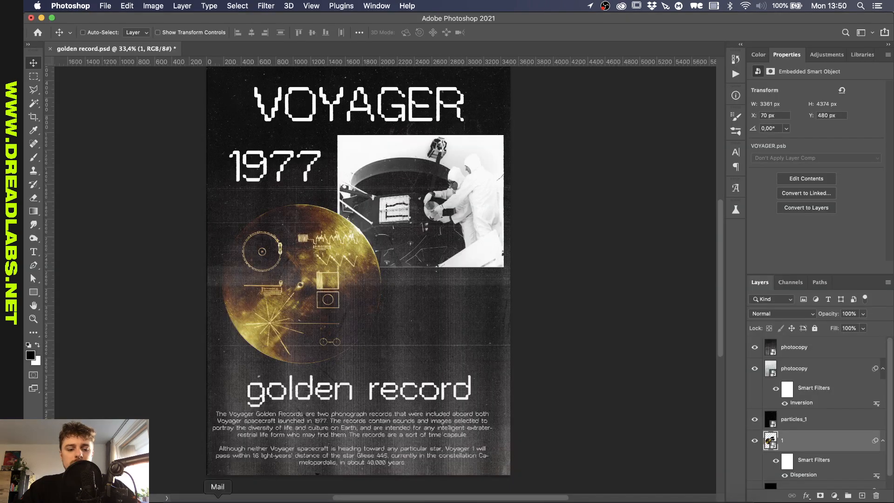
key(super+n)
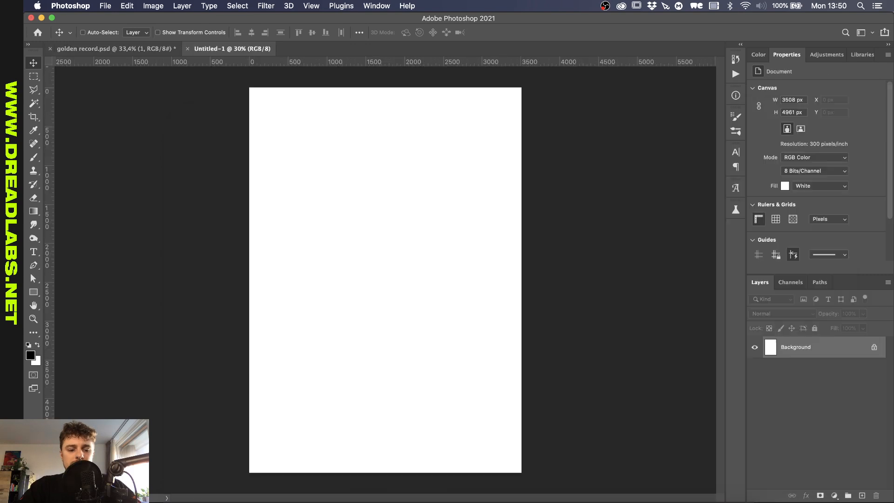
click(182, 499)
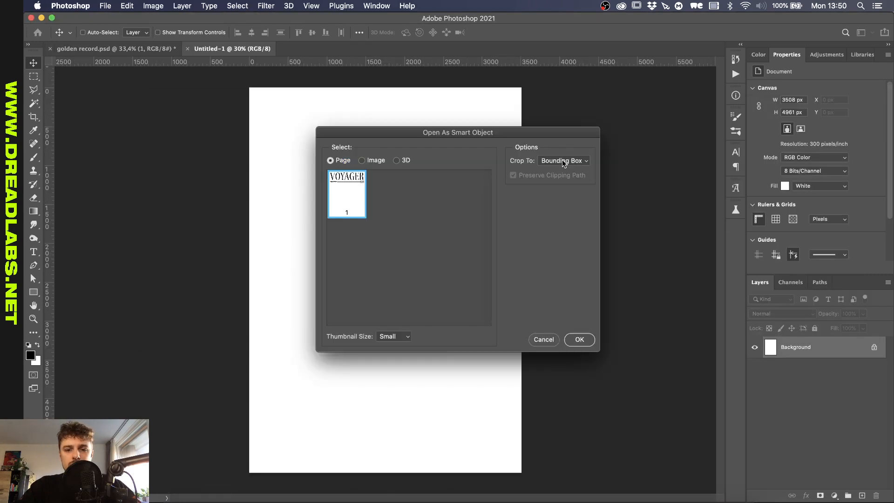
click(564, 161)
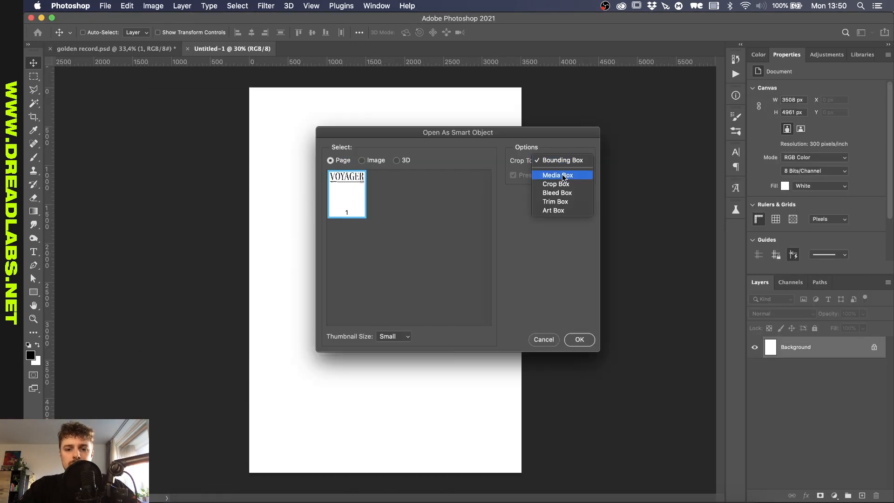
click(564, 176)
click(579, 339)
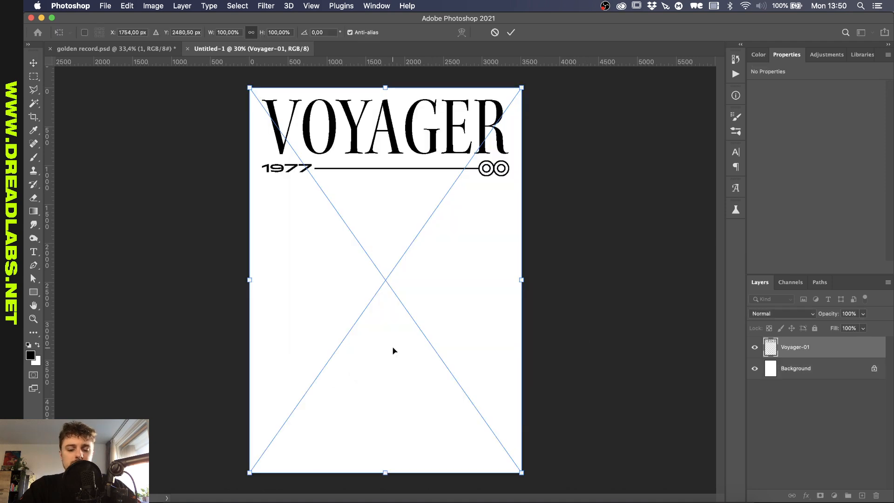
click(511, 32)
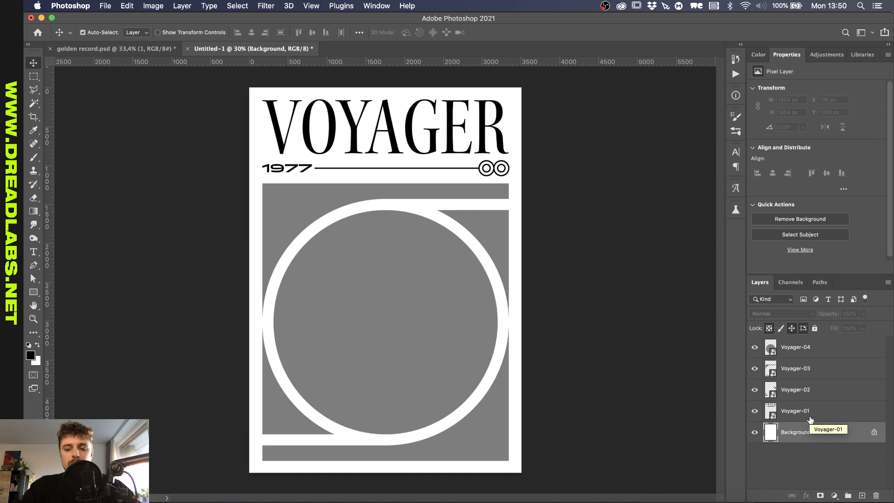
Step: Invert the background to black and apply a grey Color Overlay at 100% opacity to the Voyager-01 layer, leaving Gradient Overlay off
key(super+i)
click(794, 413)
click(812, 493)
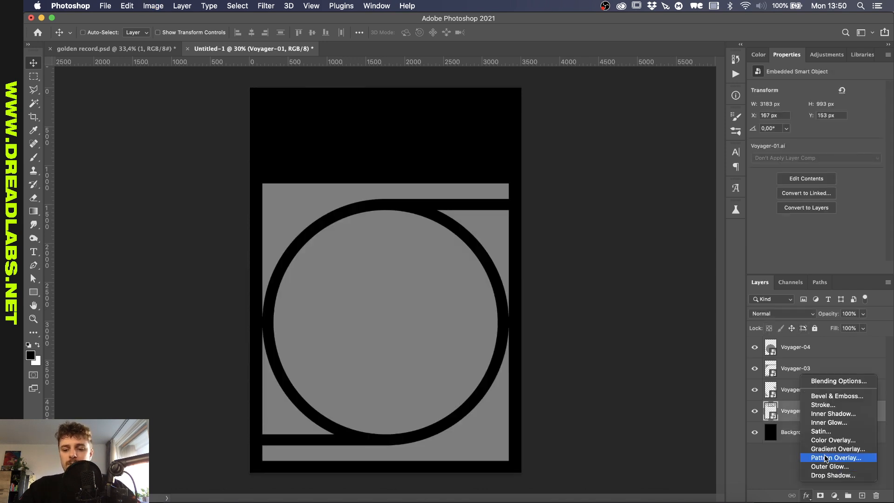
click(830, 450)
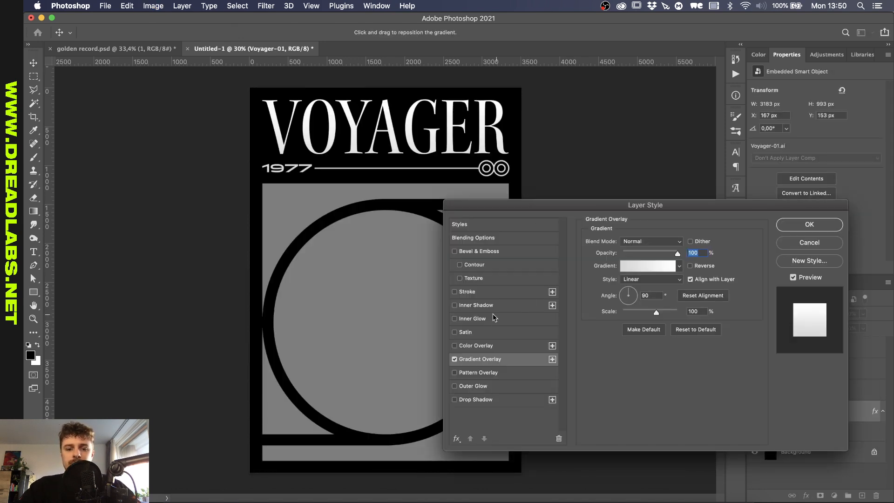
click(454, 359)
click(473, 346)
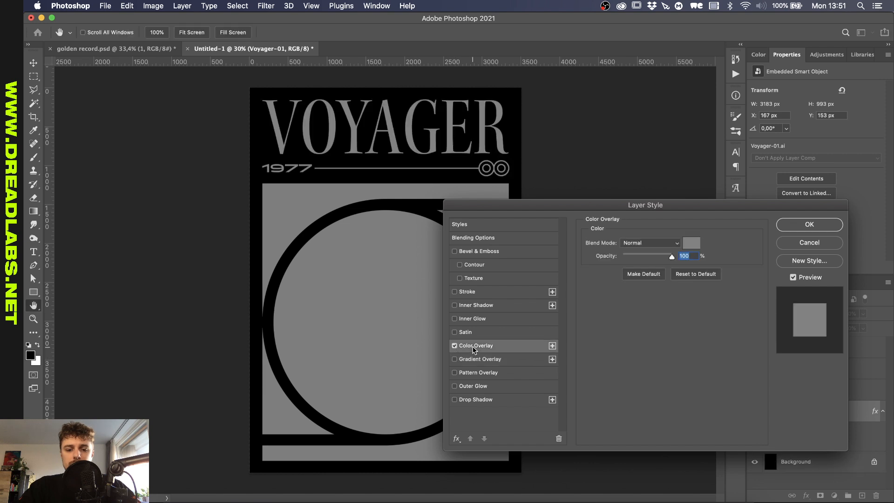
click(700, 243)
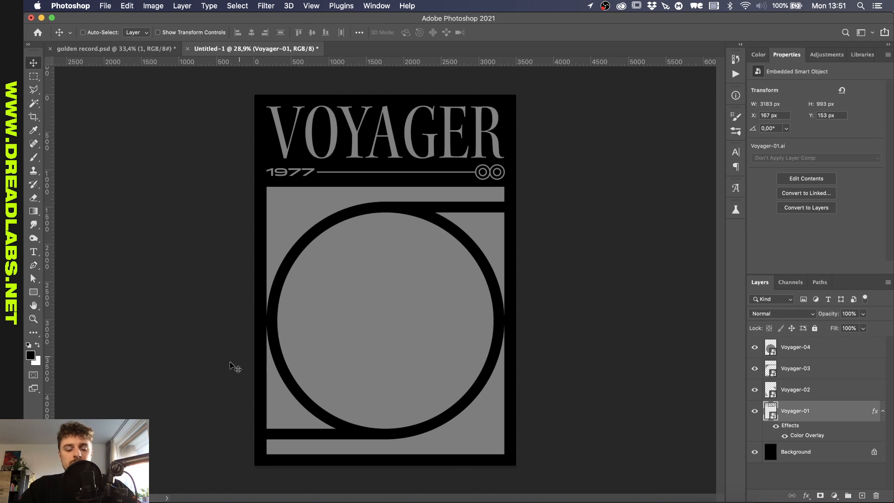
Step: Place the record cover, PIA21480_orig and ARC-1979-AC79-7113_orig images, and clip the record cover to the Voyager-04 circle
click(181, 496)
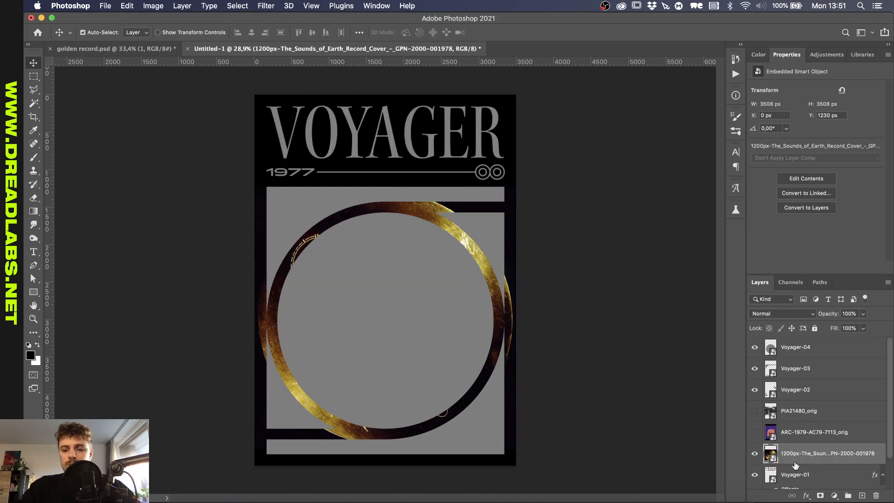
key(super+shift+bracketright)
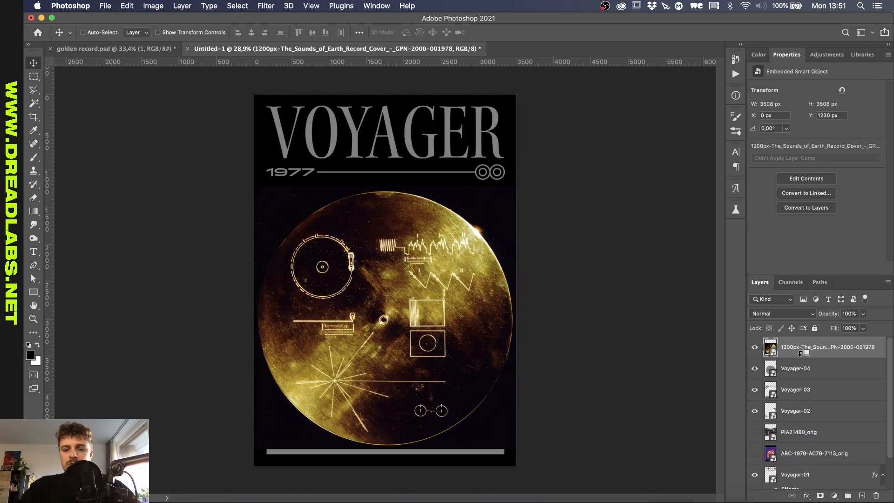
key(alt+super+g)
scroll(526, 318, up, 3)
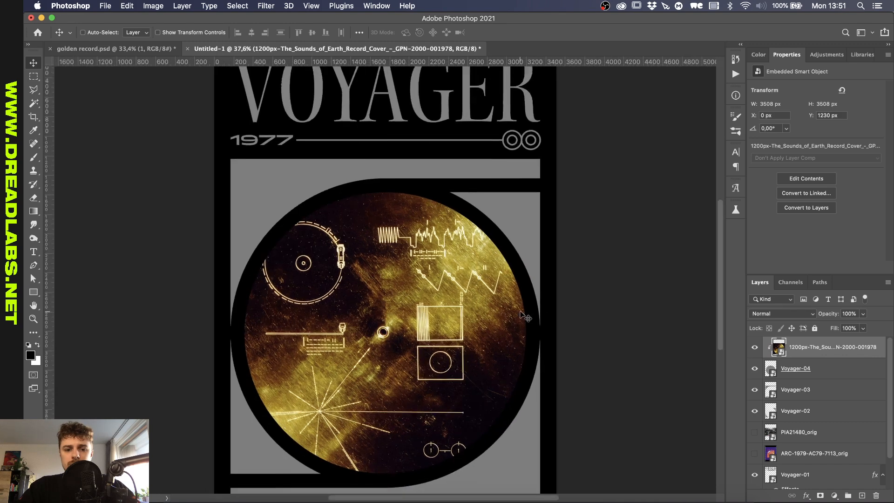
scroll(527, 318, down, 1)
Step: Release the record cover, scale it to 3000 × 3000 px around the circle, and clip it to Voyager-04 again
alt+click(795, 356)
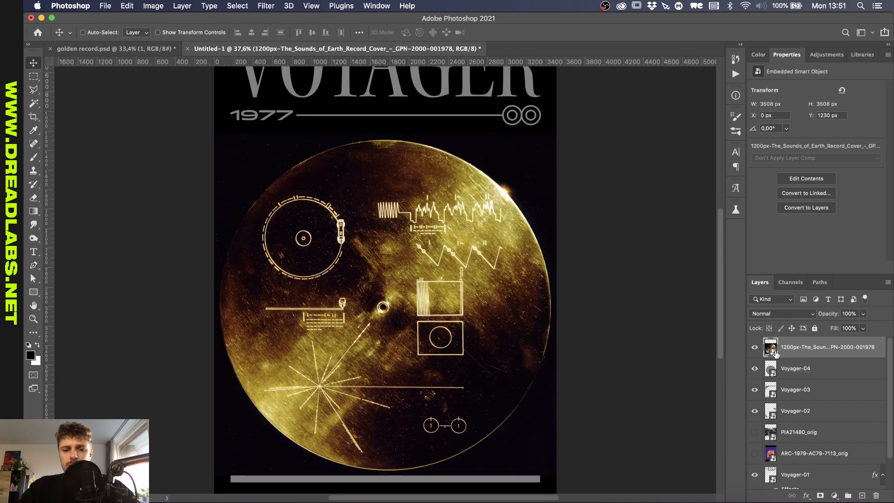
key(super+bracketleft)
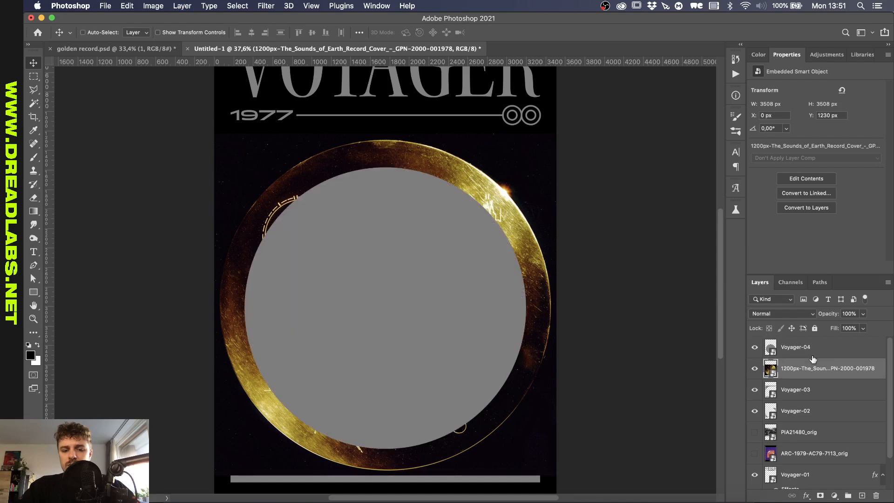
key(super+t)
drag(556, 302, 536, 303)
drag(215, 304, 237, 304)
drag(384, 157, 384, 162)
drag(385, 452, 385, 454)
key(Return)
drag(806, 368, 806, 341)
key(alt+super+g)
scroll(505, 345, up, 2)
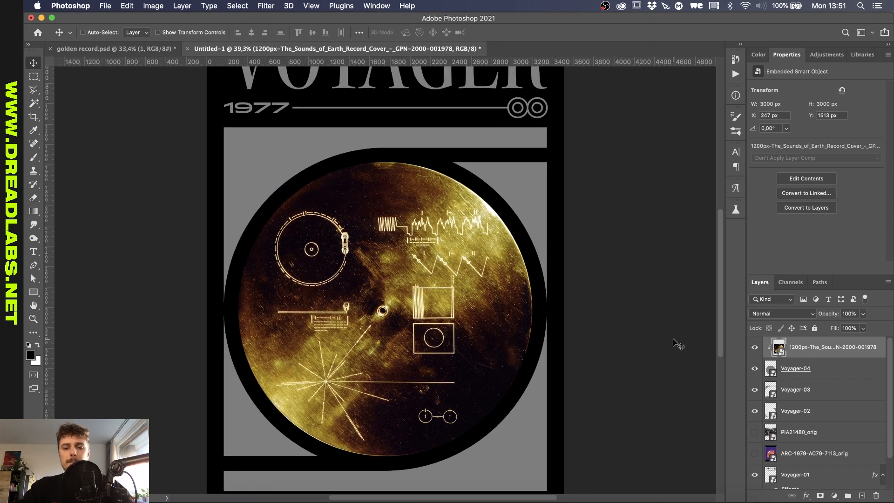
Step: Group the record cover image with Voyager-04 as Golden Record and hide the group
shift+click(806, 370)
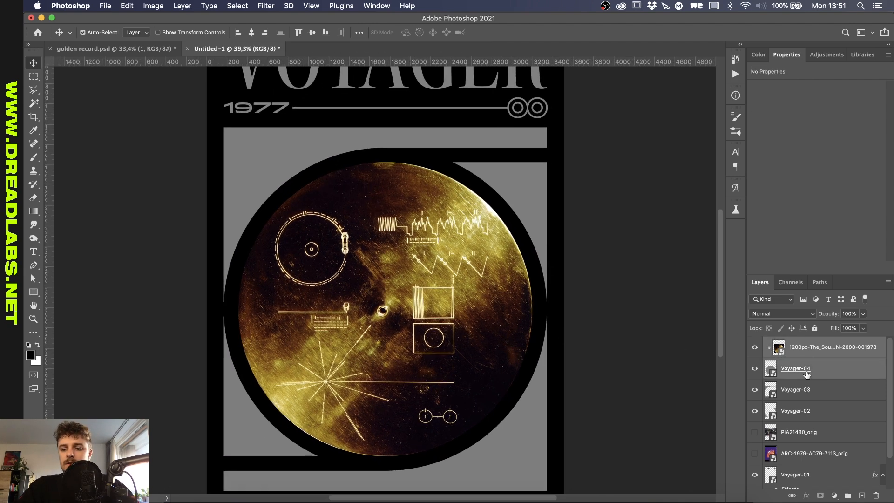
key(super+g)
text(~G)
text(olden)
key(BackSpace)
key(BackSpace)
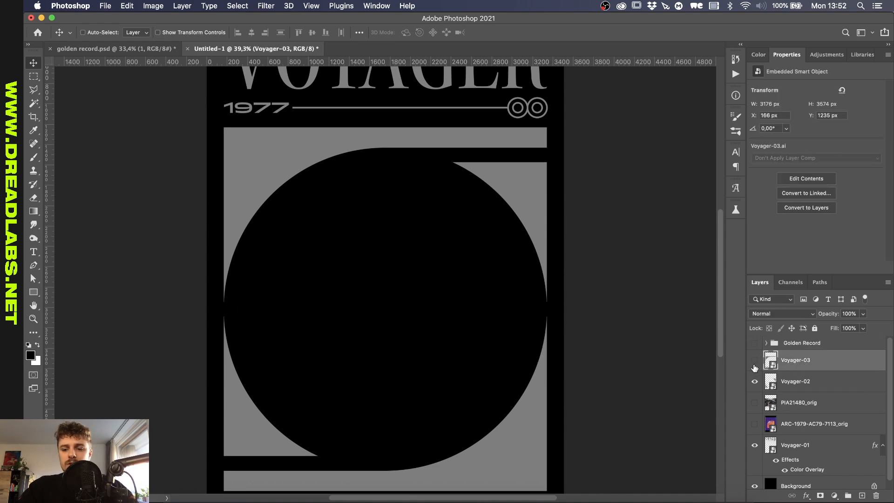
Step: Delete the Voyager-03 layer and show the PIA21480_orig image
click(754, 365)
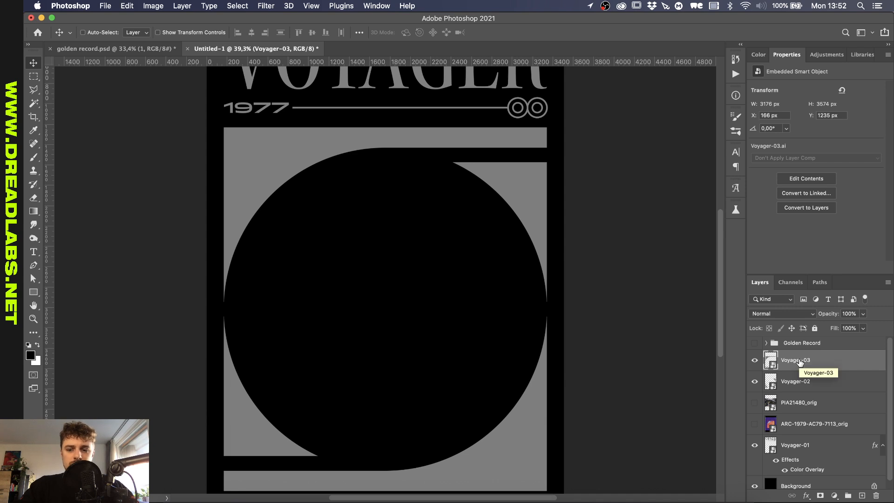
key(Delete)
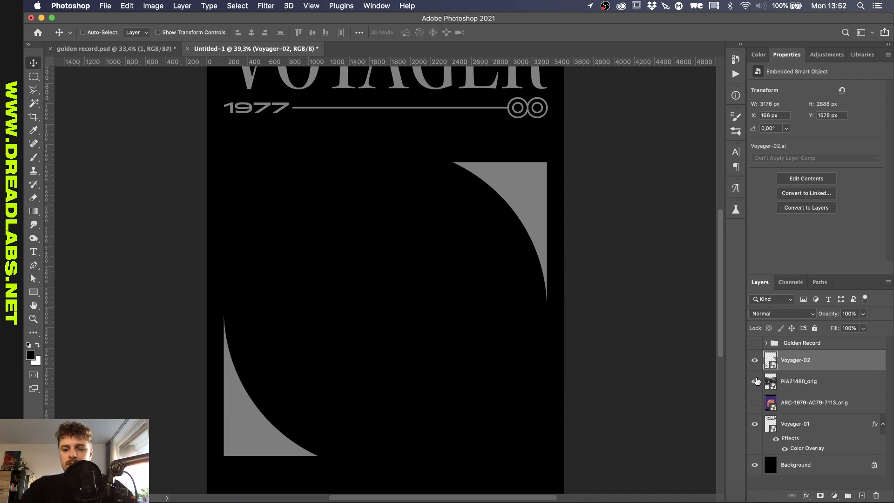
click(755, 381)
click(791, 382)
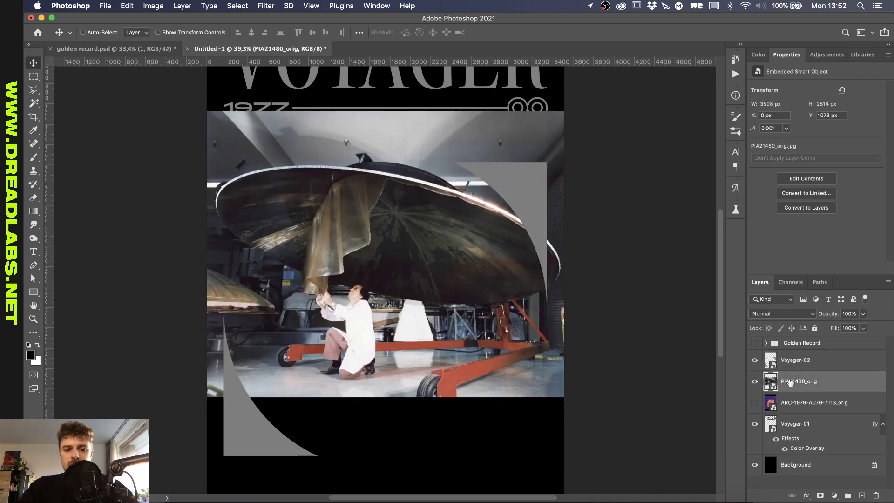
Step: Scale the PIA21480_orig image to about 2303 × 1847 px and position it over the upper-right corner shape
key(super+t)
drag(460, 246, 644, 161)
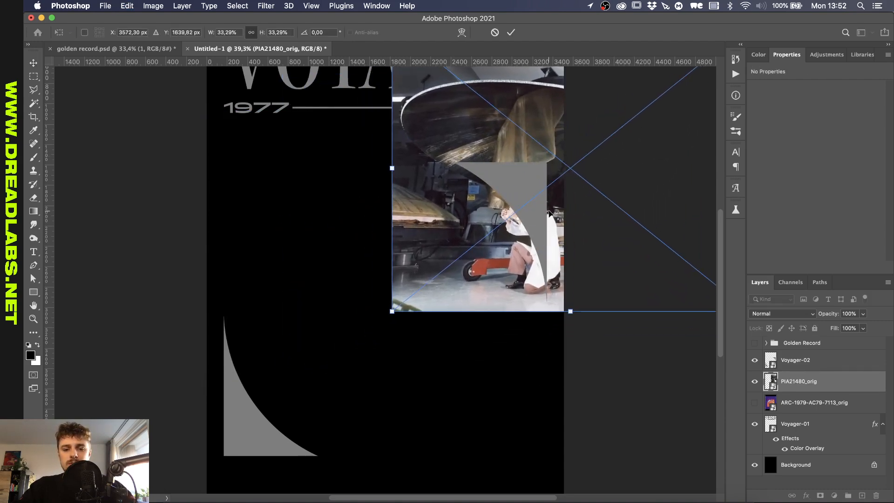
scroll(549, 213, right, 6)
scroll(550, 213, up, 3)
drag(446, 92, 444, 188)
drag(412, 279, 402, 265)
Step: Place the PIA21480_orig layer directly above Voyager-02 and clip it to that layer
click(821, 385)
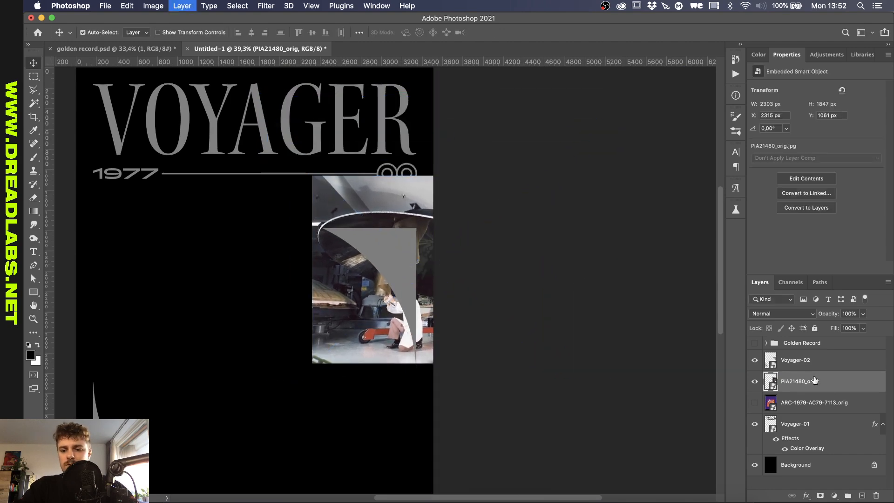
key(super+bracketright)
alt+click(813, 370)
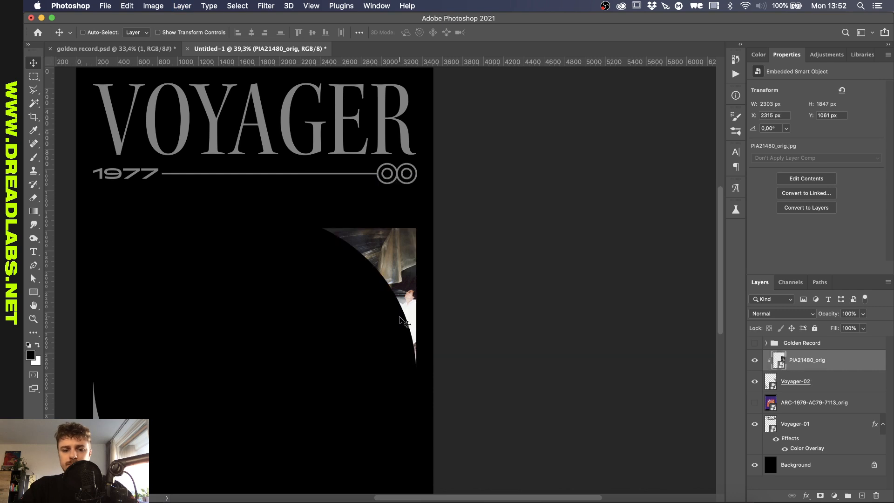
Step: Scale down and reposition the clipped PIA21480_orig image so the dish and worker fit inside the upper-right corner shape
scroll(399, 320, up, 3)
key(super+t)
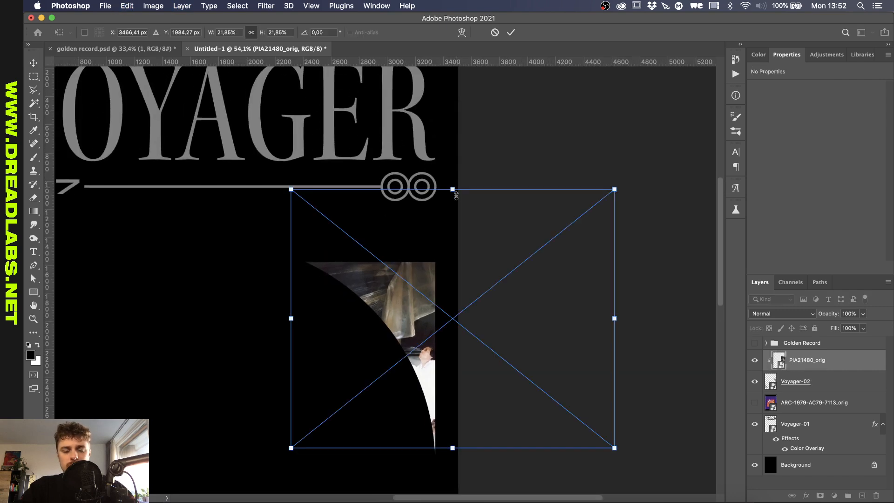
drag(453, 189, 452, 221)
drag(452, 296, 445, 291)
drag(447, 219, 447, 225)
drag(439, 260, 435, 260)
drag(512, 212, 503, 208)
drag(482, 295, 482, 290)
key(Return)
Step: Show the ARC-1979-AC79-7113_orig image, move it directly above Voyager-02 and clip it to that layer
scroll(482, 290, down, 5)
click(799, 403)
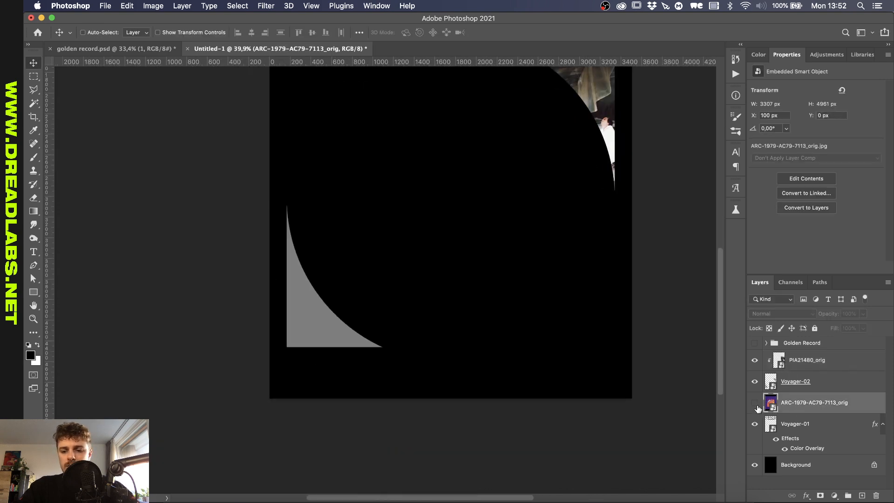
click(755, 403)
drag(799, 403, 799, 381)
key(super+alt+g)
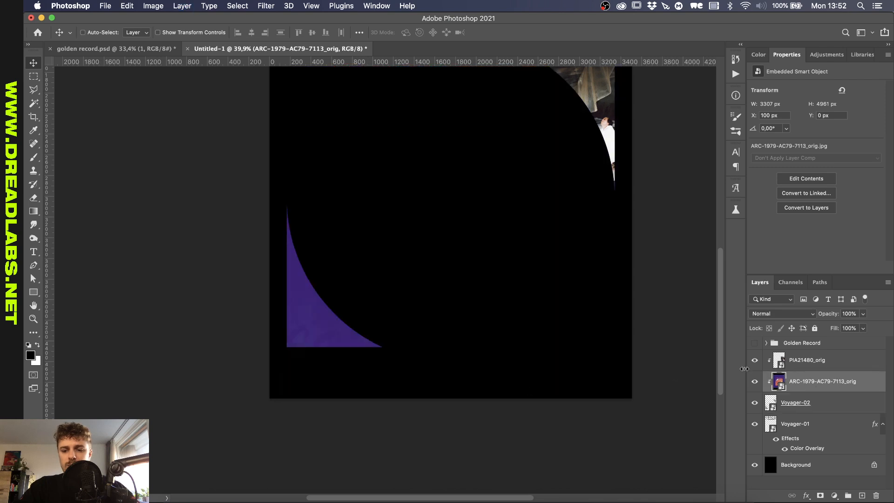
Step: Scale the ARC-1979-AC79-7113_orig image to about 1329 × 1996 px and move it to the upper-right corner shape
scroll(474, 179, down, 1)
drag(530, 149, 318, 336)
key(super+t)
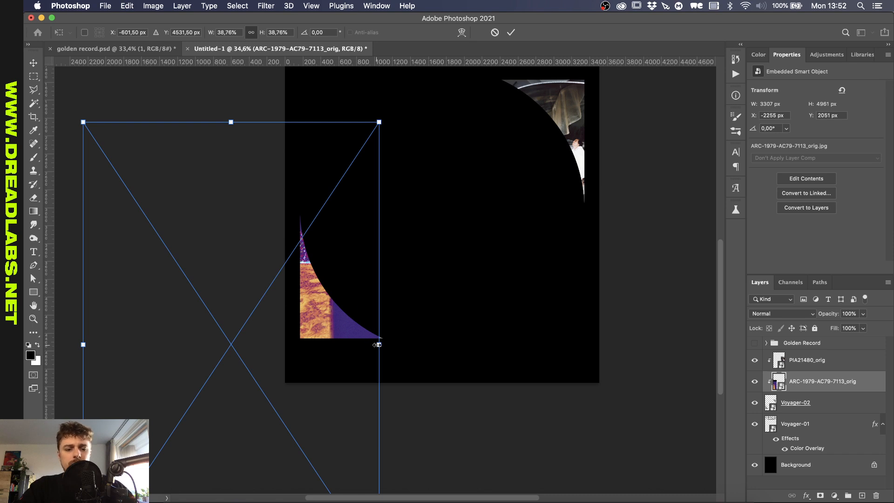
drag(378, 347, 313, 343)
drag(247, 364, 327, 354)
drag(309, 208, 309, 284)
drag(305, 357, 335, 303)
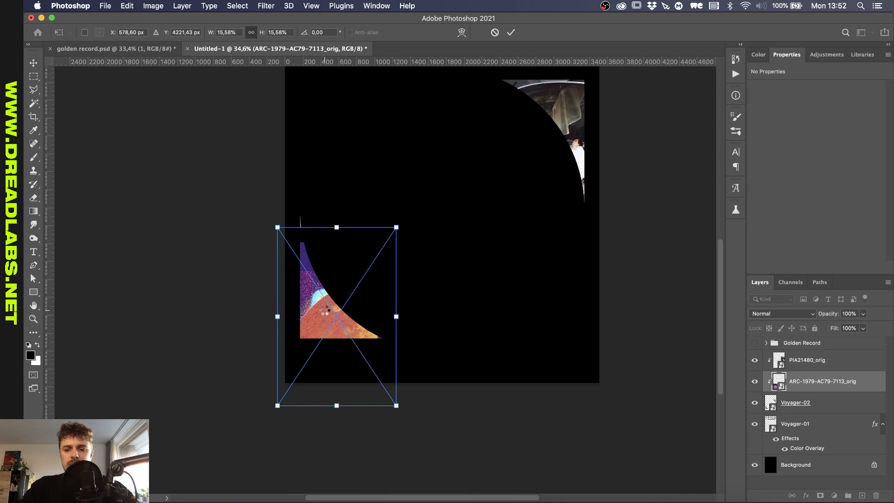
key(Return)
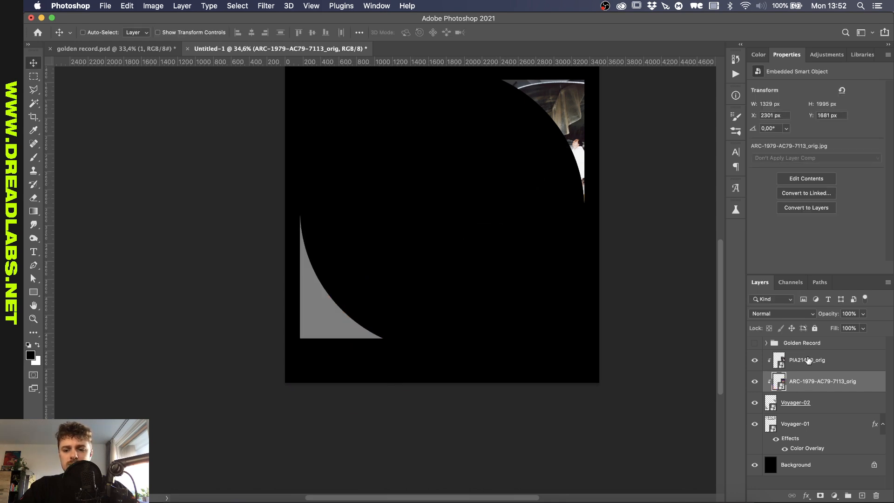
Step: Move the PIA21480_orig image to the lower-left corner shape and scale it to fit there
click(805, 359)
drag(598, 167, 349, 261)
key(super+t)
drag(336, 205, 356, 229)
drag(413, 322, 402, 315)
drag(273, 276, 281, 278)
key(Return)
Step: Scale the ARC-1979-AC79-7113_orig image to about 1762 × 2642 px and position it to fill the upper-right corner shape
drag(425, 224, 434, 166)
click(820, 382)
key(super+t)
drag(491, 303, 476, 280)
drag(433, 331, 431, 351)
drag(453, 291, 451, 287)
key(Return)
scroll(498, 285, down, 3)
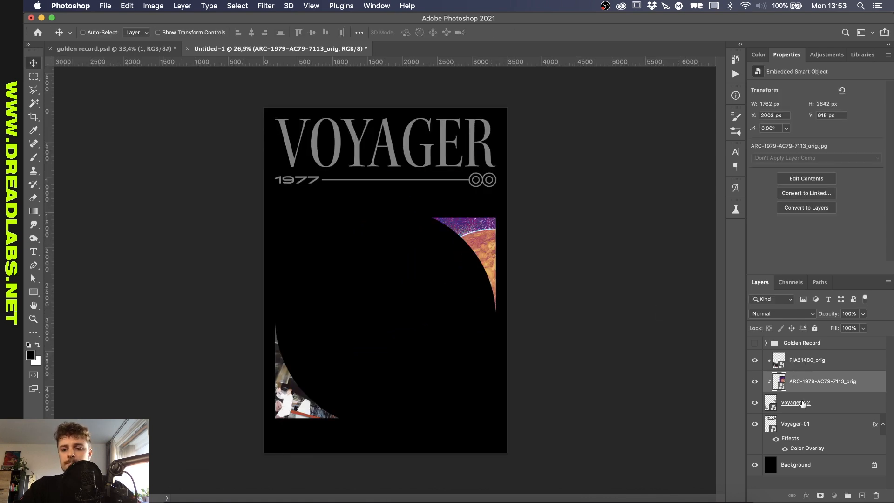
Step: Group Voyager-02 with its two clipped images as Images, and show the Golden Record group
click(801, 404)
shift+click(794, 363)
key(super+g)
text(Images)
key(Return)
click(755, 345)
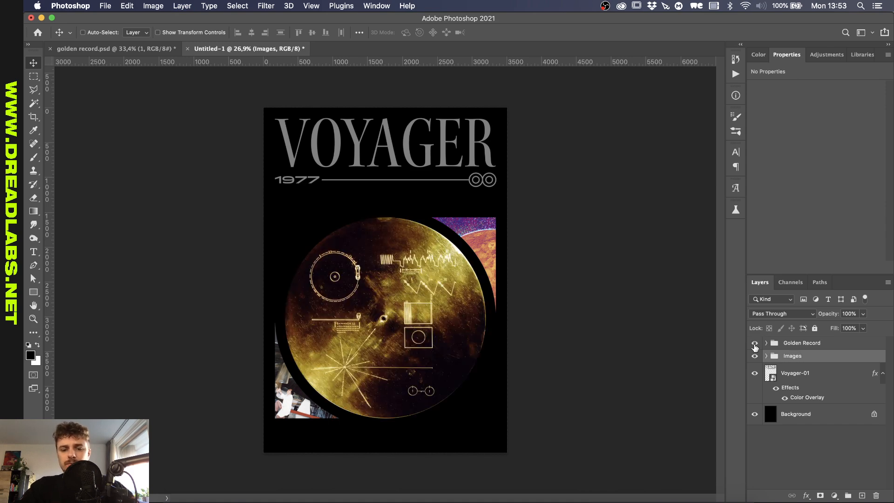
scroll(371, 334, up, 2)
scroll(371, 334, down, 2)
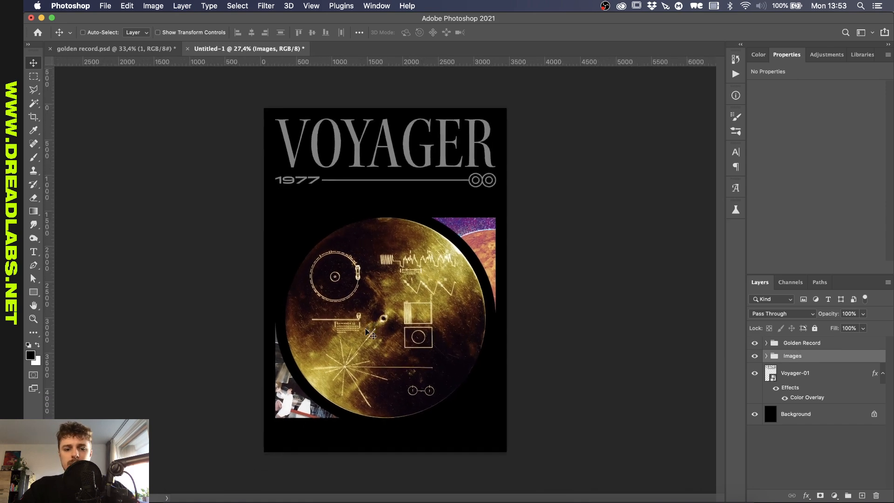
Step: Examine the corner shapes on the third Illustrator artboard and the body text layer in the golden record poster's VOYAGER.psb contents in Photoshop
click(330, 494)
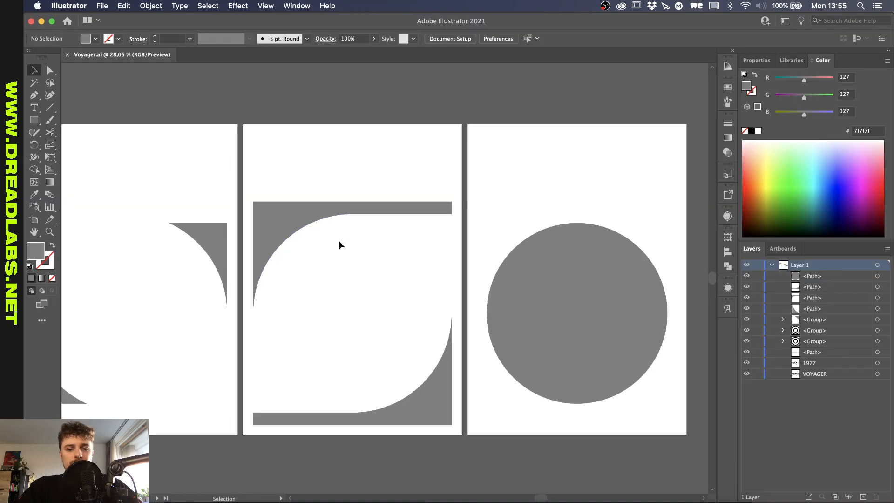
scroll(339, 242, up, 4)
scroll(339, 242, down, 2)
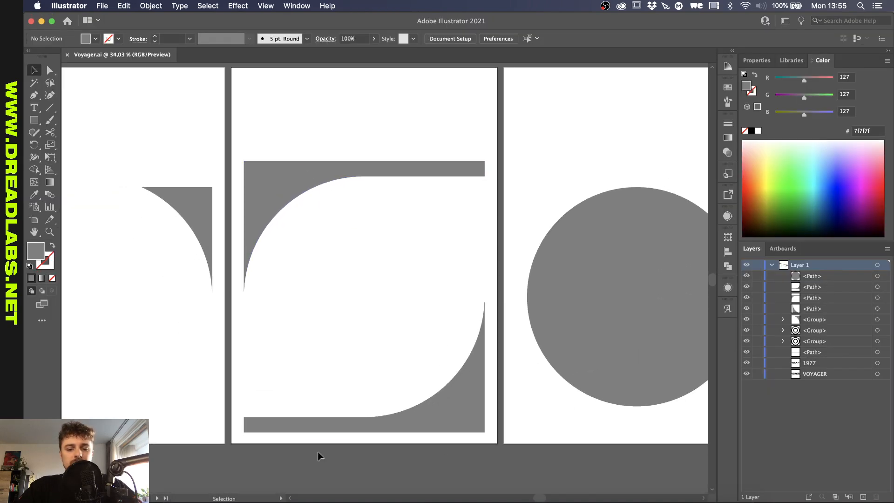
click(300, 495)
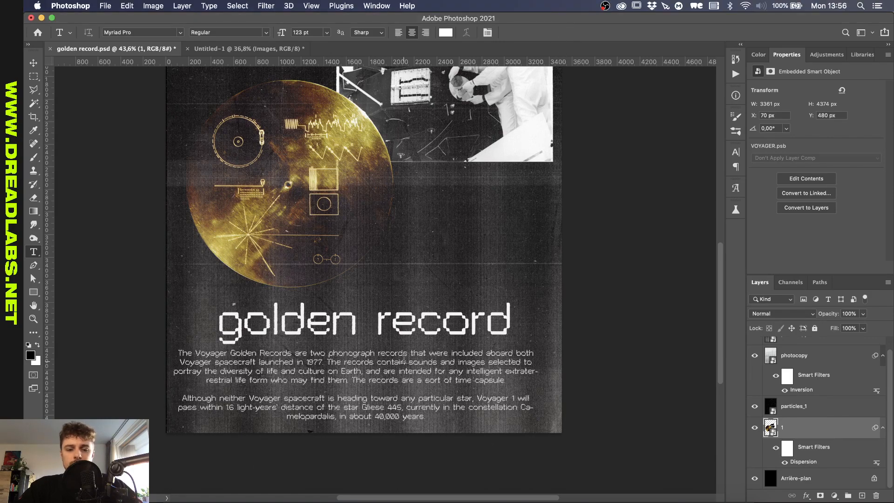
scroll(789, 409, up, 1)
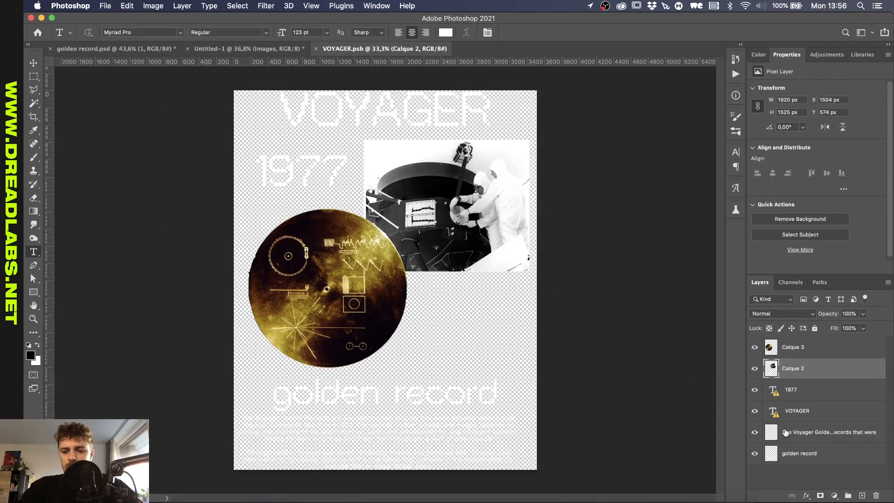
click(786, 432)
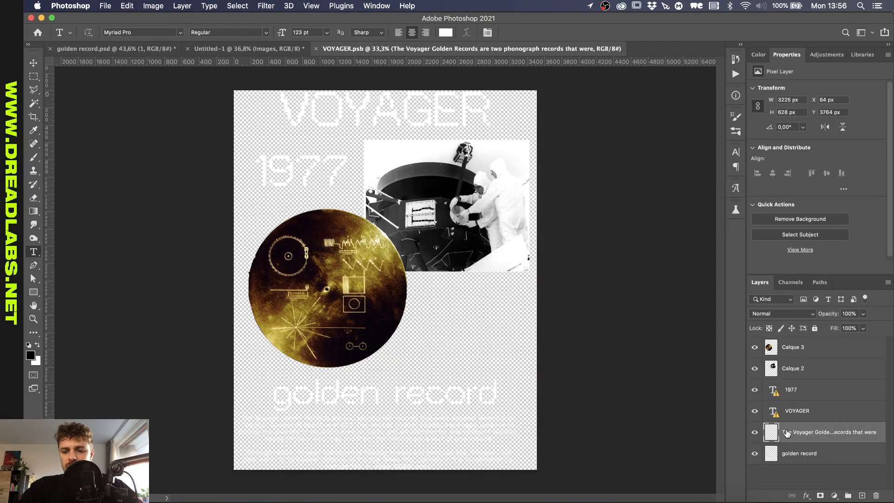
scroll(418, 391, up, 5)
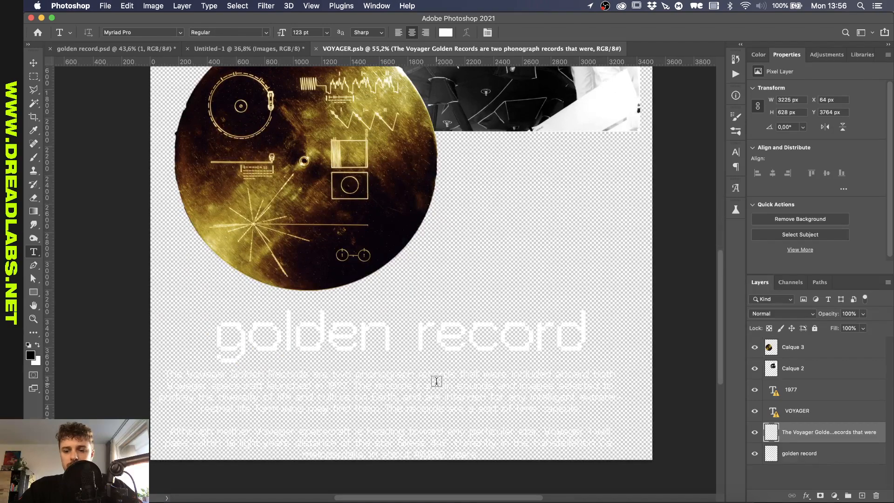
scroll(436, 381, down, 2)
key(ctrl+Tab)
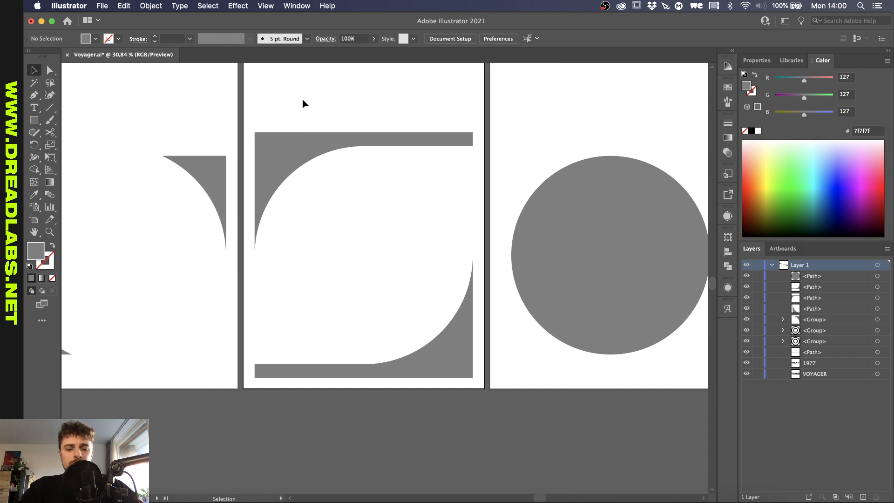
Step: In Illustrator, offset the paths of both corner shapes on the third artboard by −5 pt
drag(303, 100, 476, 350)
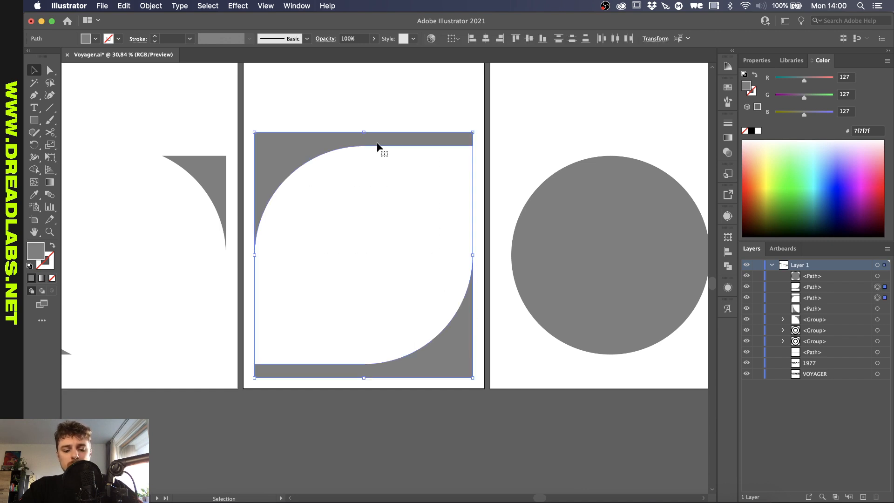
click(150, 6)
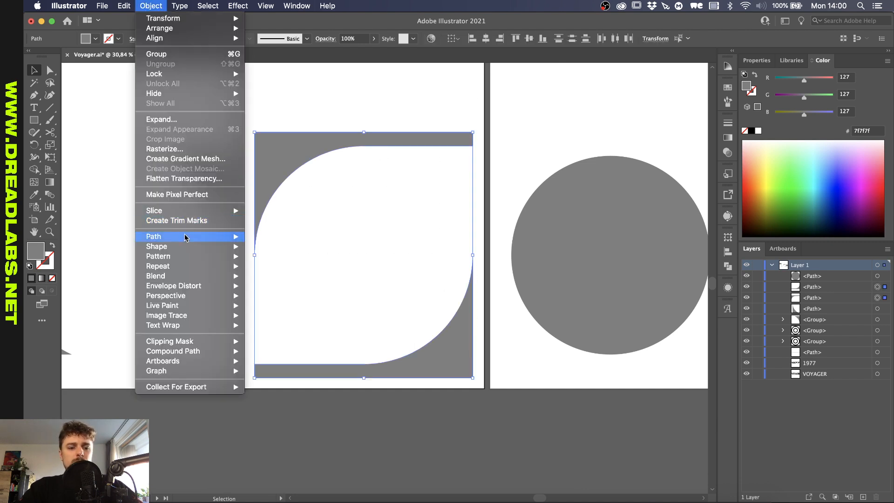
mouse_move(186, 238)
click(292, 275)
key(Down)
key(Down)
key(Down)
key(Down)
key(Down)
key(Down)
key(Down)
key(Down)
key(Down)
key(Down)
key(Down)
key(Down)
key(Down)
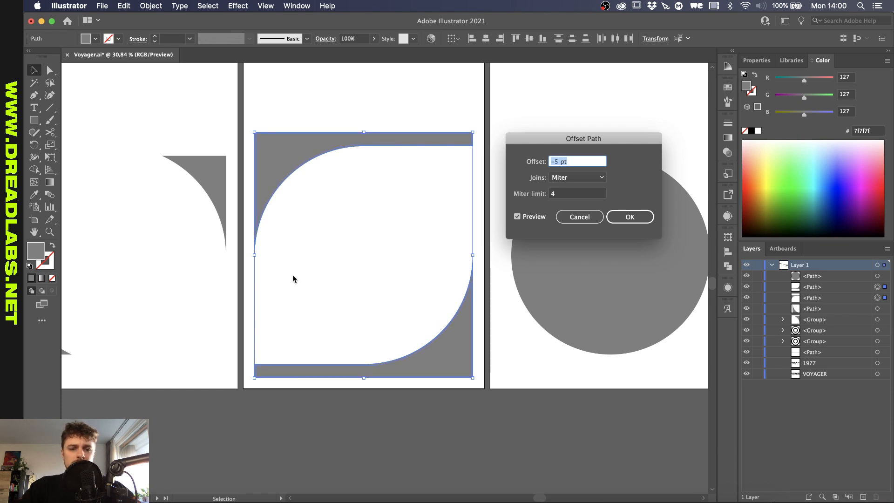
key(Return)
Step: Fill the upper-left offset shape with the paragraph starting "The Voyager Golden Records are two phonograph records" and set it to 16 pt
scroll(293, 275, up, 3)
scroll(441, 258, down, 2)
scroll(441, 257, up, 2)
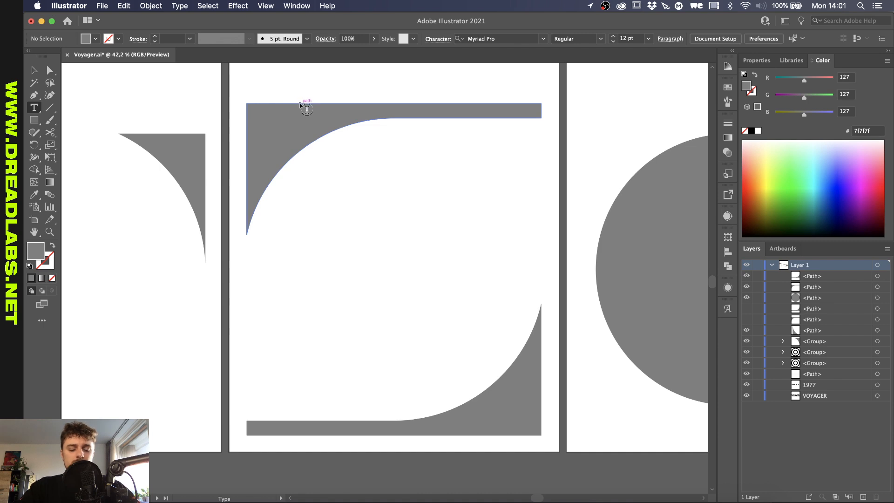
click(307, 110)
text(The Voyager Golden Records are two phonograph records that were included aboard both Voyager spacecraft launched in 1977. The records contain sounds and images selected to portray the diversity of life and culture on Earth, and are intended for any intelligent extraterrestrial life form who may find them. The records are a sort of time capsule.)
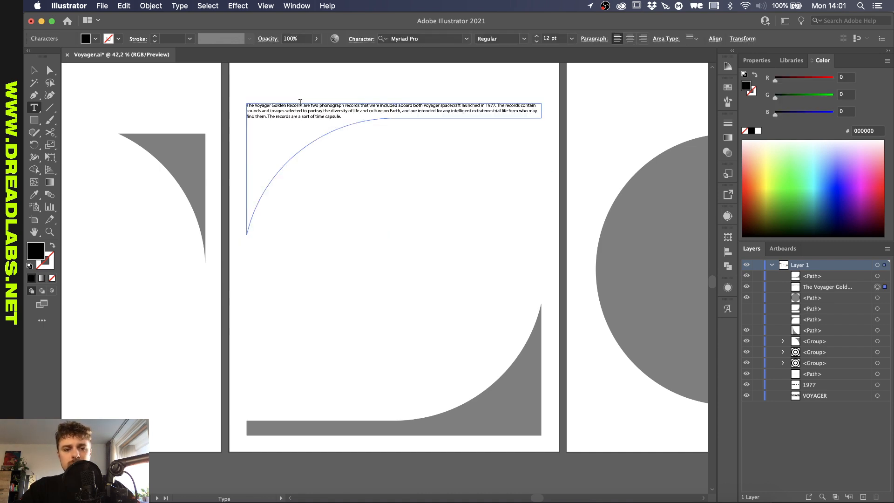
key(ctrl+a)
click(538, 38)
click(538, 37)
click(537, 38)
click(538, 37)
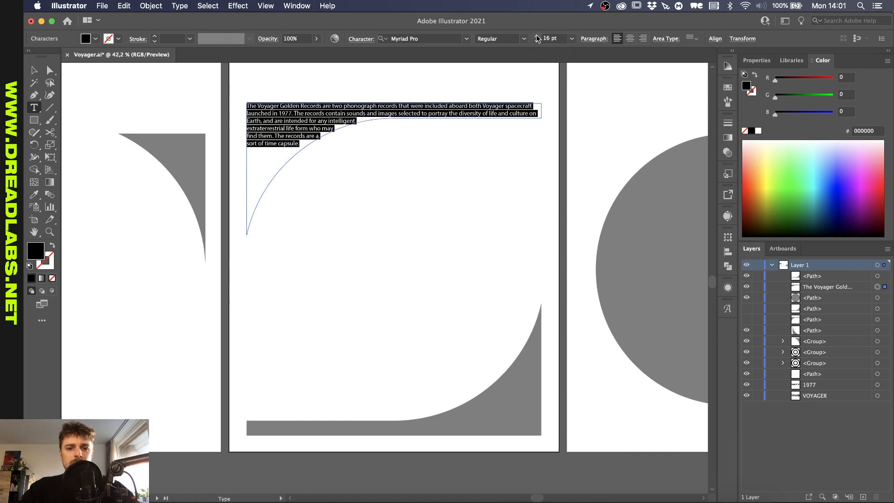
key(Escape)
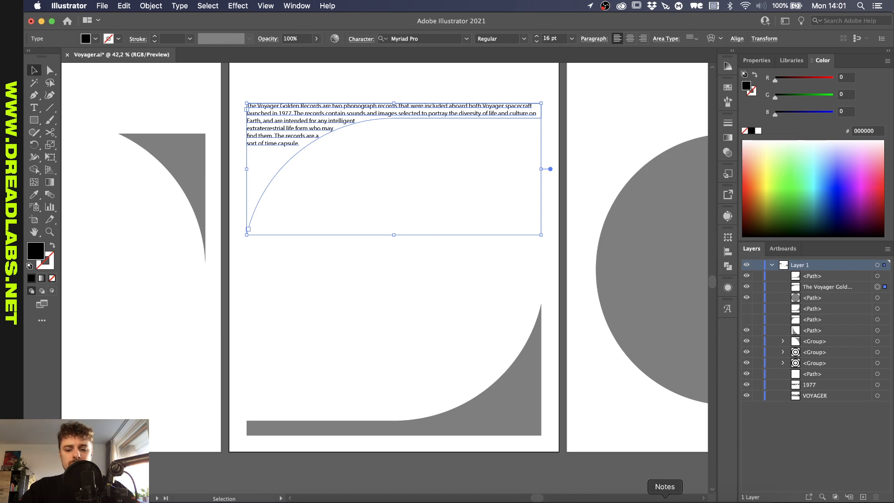
Step: Take the "Although neither Voyager spacecraft" paragraph from Notes and fill the lower-right offset shape with it, right-aligned at 16 pt
click(665, 499)
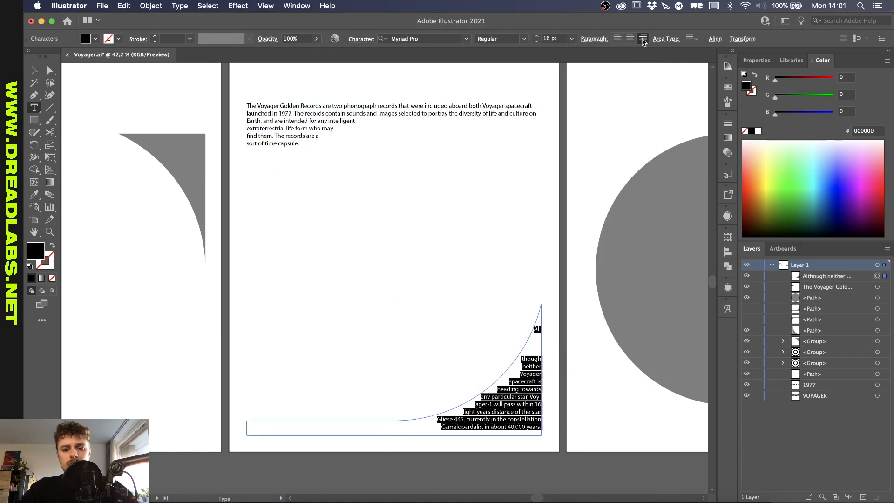
text(Although neither Voyager spacecraft is heading towards any particular star, Voyager-1 will pass within 16 light-years distance of the star Gliese 445, currently in the constellation Camelopardalis, in about 40,000 years.)
key(Return)
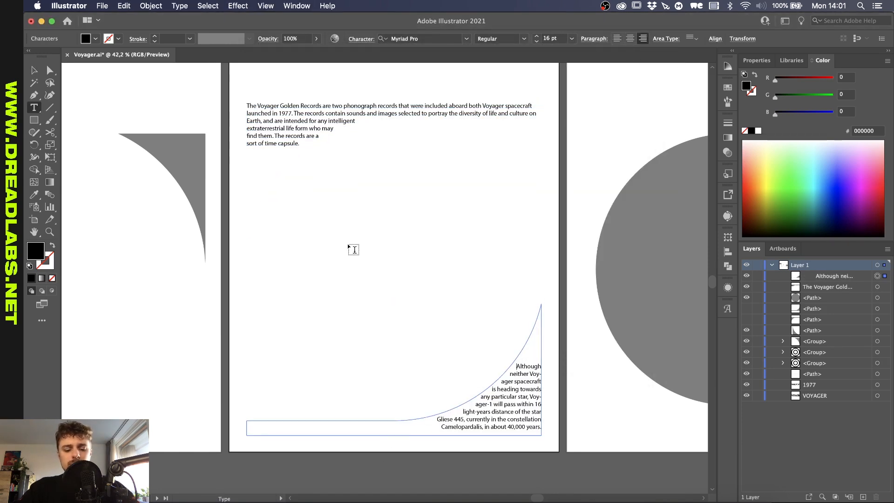
Step: Show the two hidden original corner shapes and give them a black 1 pt stroke with no fill
key(Escape)
click(234, 201)
scroll(234, 201, down, 1)
drag(747, 317, 747, 313)
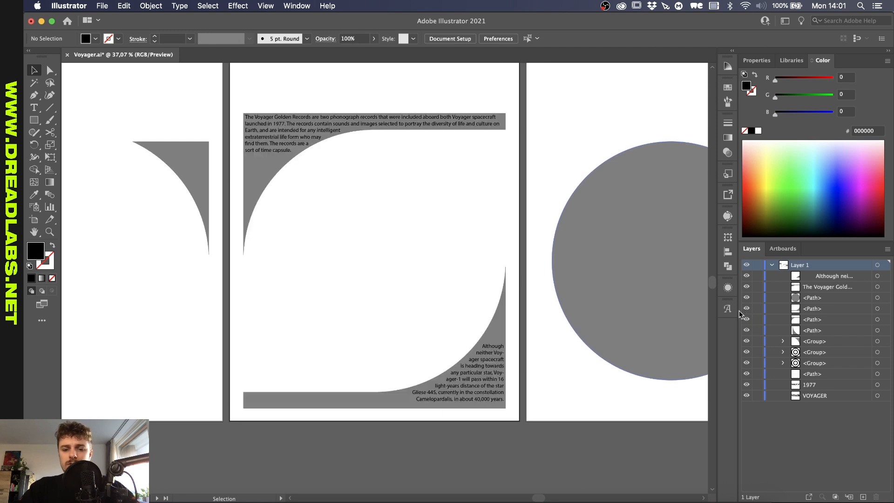
click(498, 306)
scroll(499, 309, up, 4)
key(i)
click(452, 391)
key(v)
key(shift+x)
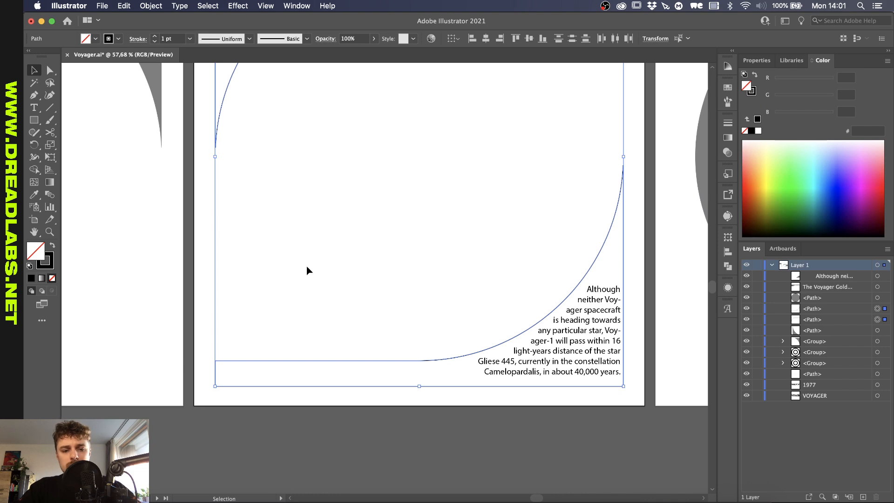
click(306, 267)
Step: Align the strokes of both corner outlines to the inside and set their weight to 0.5 pt
scroll(306, 266, down, 4)
scroll(306, 266, up, 2)
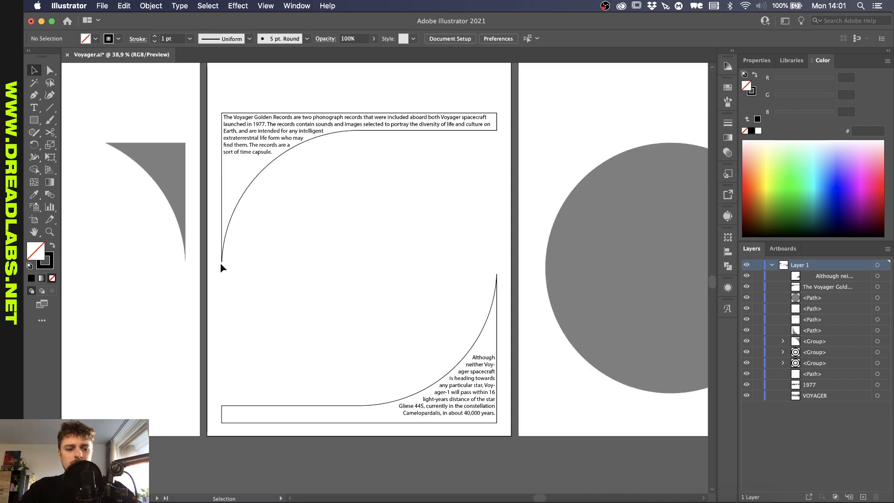
click(222, 261)
shift+click(223, 406)
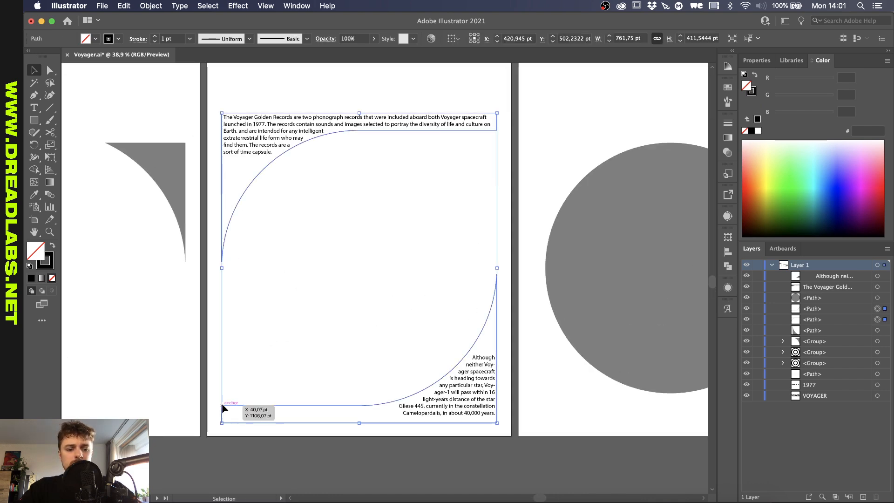
click(137, 39)
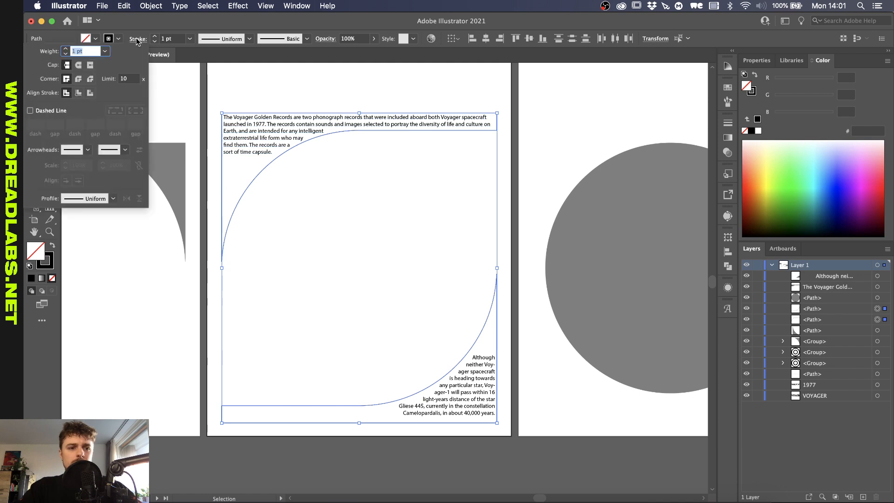
click(77, 93)
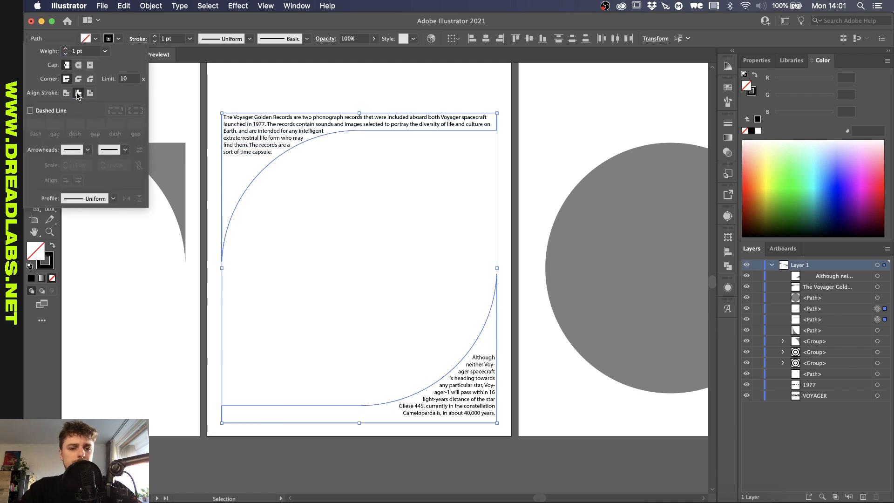
click(154, 42)
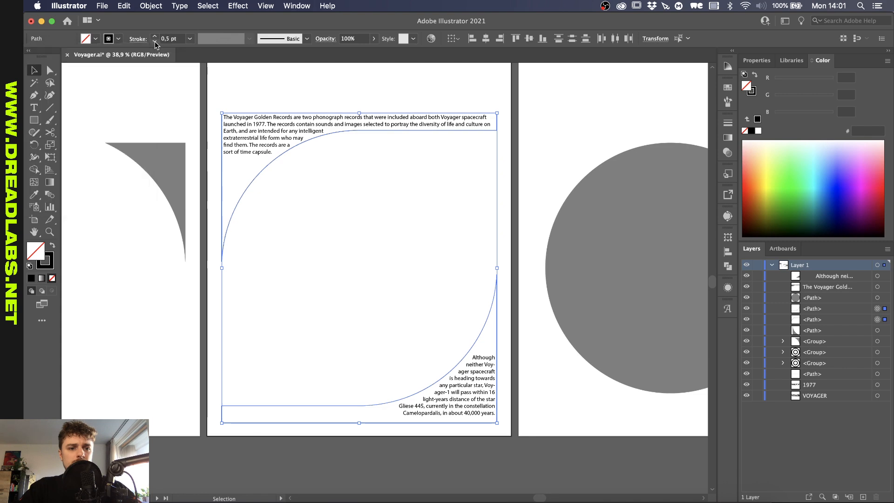
click(213, 92)
scroll(214, 92, up, 3)
scroll(214, 92, down, 3)
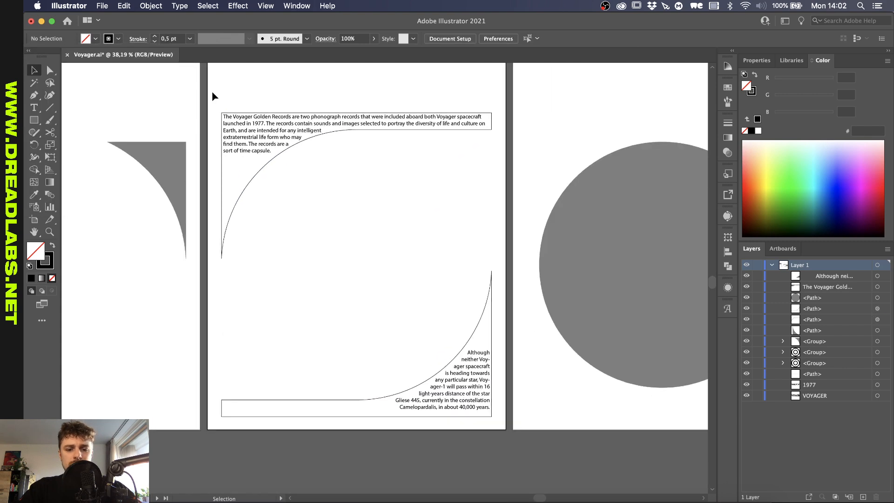
Step: Switch to Chrome, find "golden" on the Voyager program Wikipedia page and open the Voyager Golden Record article
scroll(264, 253, up, 3)
key(super+Tab)
key(super+f)
text(golden)
click(186, 270)
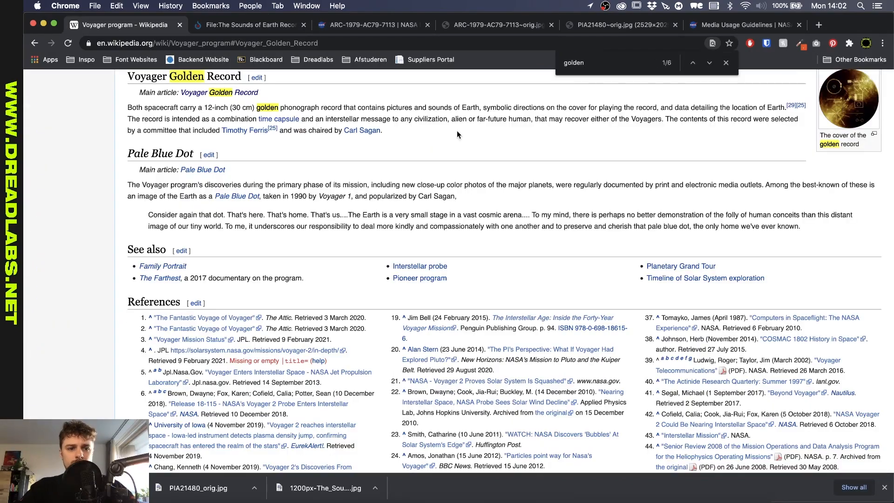
scroll(457, 134, up, 3)
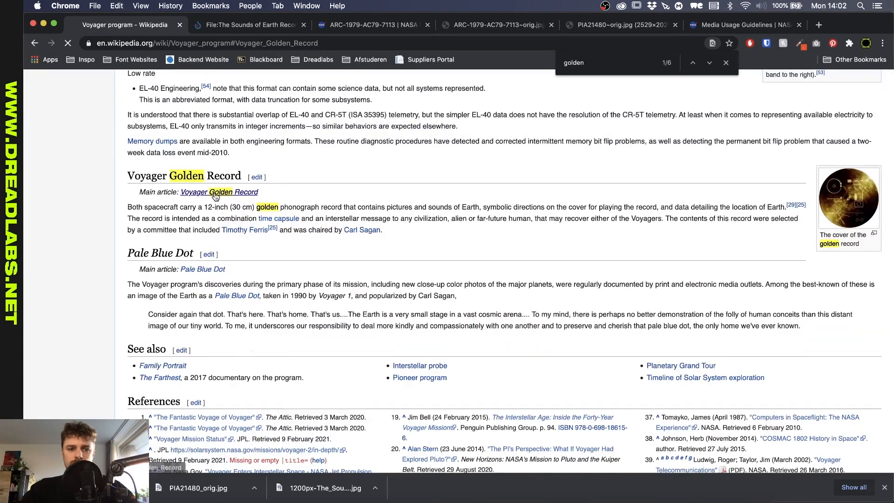
click(215, 194)
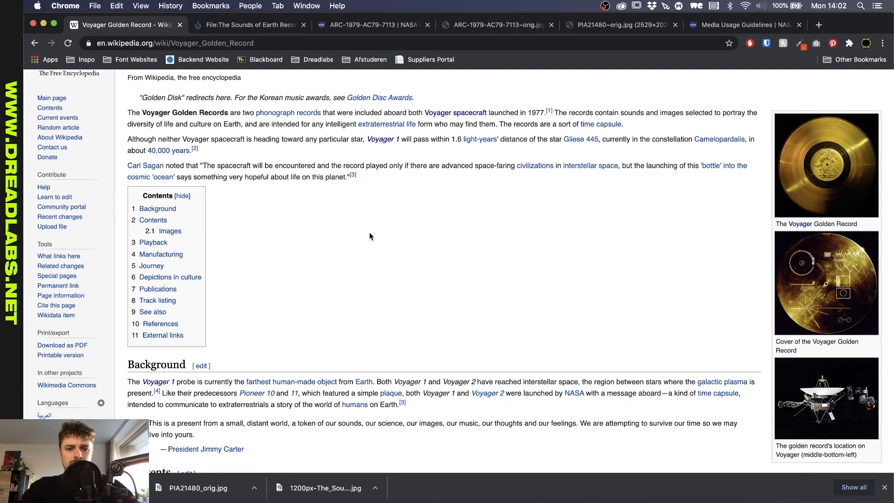
scroll(369, 236, down, 5)
scroll(369, 237, up, 7)
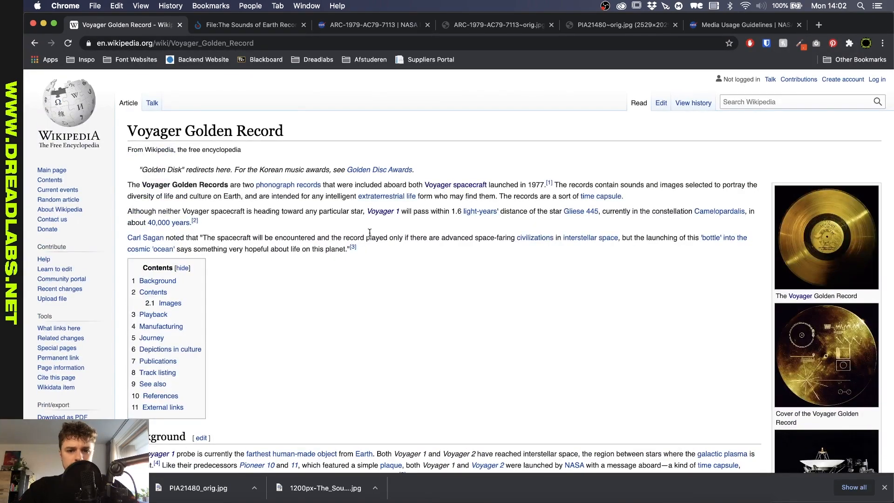
Step: Copy the Carl Sagan quotation from the article and append it to the lower-right text in Illustrator
drag(128, 240, 350, 252)
key(super+c)
click(311, 502)
key(super+v)
Step: Set the whole lower-right text to 14 pt and adjust its character settings
key(super+a)
click(536, 41)
triple_click(537, 42)
double_click(536, 36)
click(362, 39)
triple_click(331, 104)
triple_click(331, 103)
Step: Set the whole upper-left text to 14 pt and adjust its character settings to match the lower block
click(218, 75)
key(super+a)
double_click(537, 41)
scroll(419, 140, up, 5)
click(361, 39)
triple_click(331, 103)
double_click(331, 103)
click(34, 71)
click(175, 119)
Step: Copy the passage starting "The contents of the record were selected for NASA" from the Wikipedia article and append it to the upper-left text in Illustrator
scroll(175, 119, down, 3)
click(433, 494)
scroll(414, 350, down, 6)
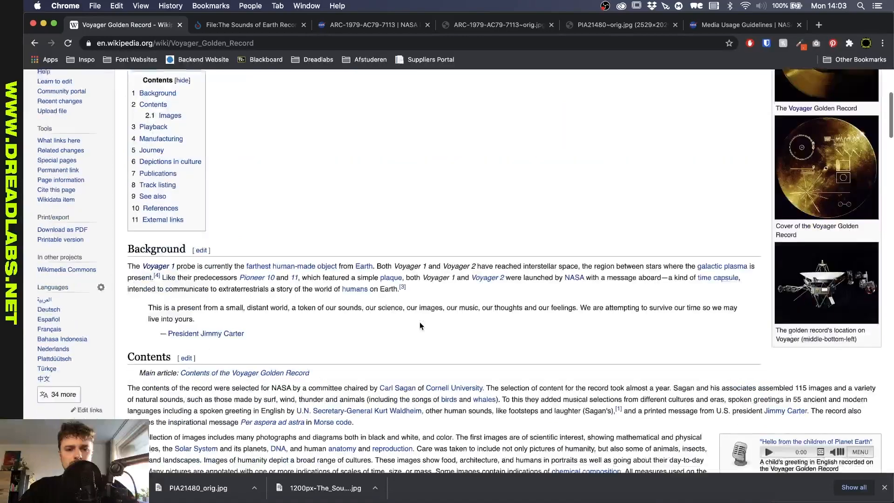
scroll(287, 313, down, 1)
drag(134, 297, 356, 332)
key(super+c)
key(super+Tab)
key(super+v)
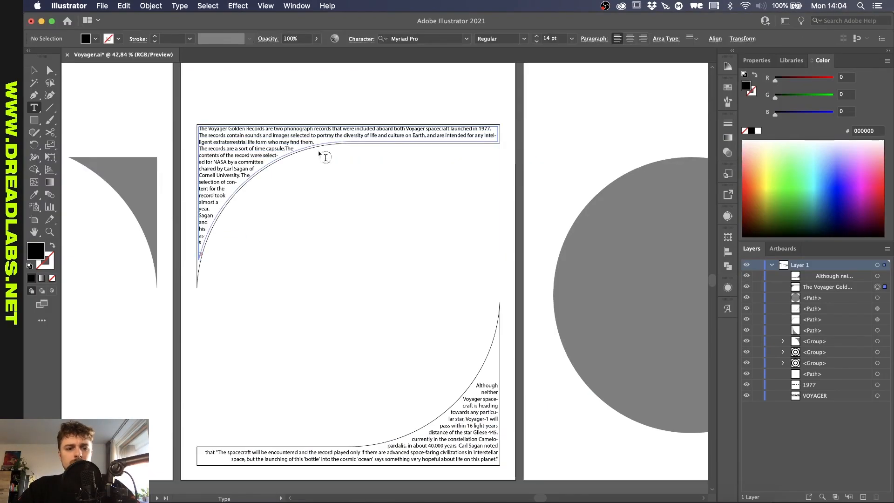
Step: Thread the upper-left text's overflow into a linked frame placed just below it
scroll(228, 140, up, 3)
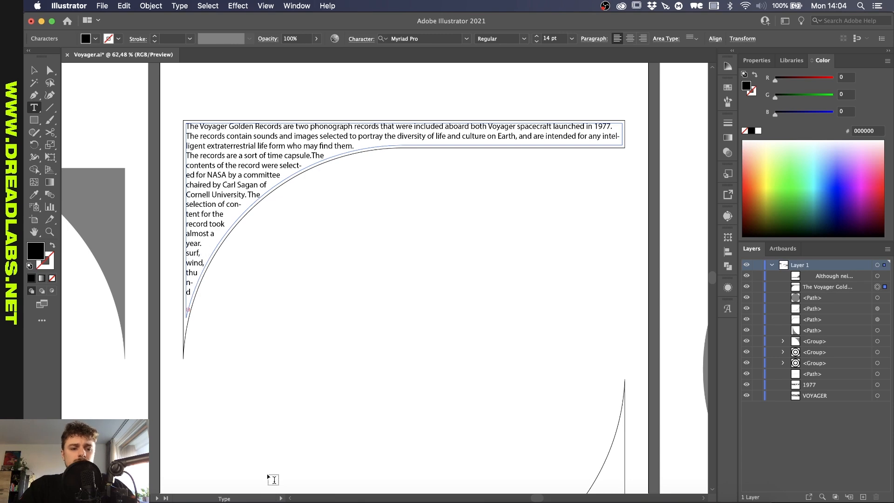
key(Escape)
click(188, 309)
click(220, 329)
Step: Delete the overflowing text so that the upper-left paragraph ends with "took almost a year."
double_click(234, 334)
drag(221, 334, 279, 412)
key(BackSpace)
key(BackSpace)
key(BackSpace)
key(BackSpace)
key(BackSpace)
key(BackSpace)
key(BackSpace)
key(BackSpace)
key(BackSpace)
key(BackSpace)
key(BackSpace)
key(BackSpace)
key(BackSpace)
key(BackSpace)
key(BackSpace)
key(BackSpace)
key(BackSpace)
key(BackSpace)
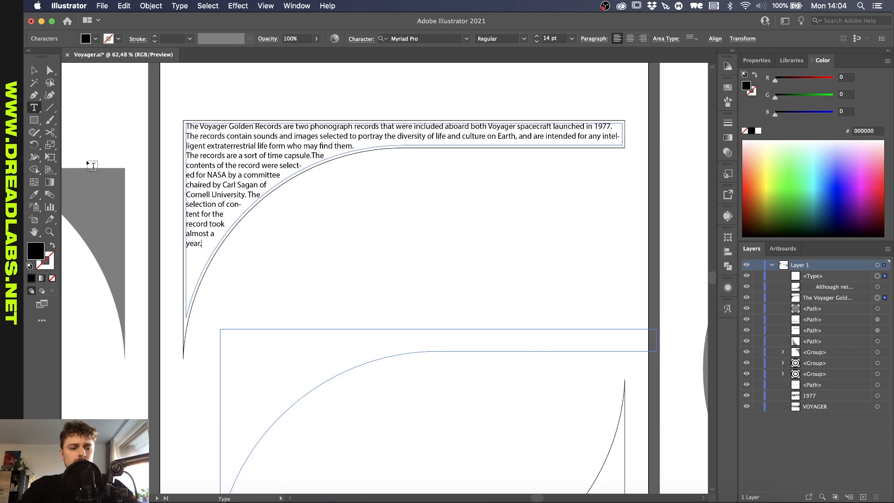
Step: Delete the empty linked text frame below the upper-left text
key(Escape)
key(a)
click(439, 352)
key(BackSpace)
key(v)
key(BackSpace)
Step: Save the Voyager.ai document, replacing the existing separate artboard files including Voyager-01.ai through Voyager-04.ai
scroll(262, 326, down, 4)
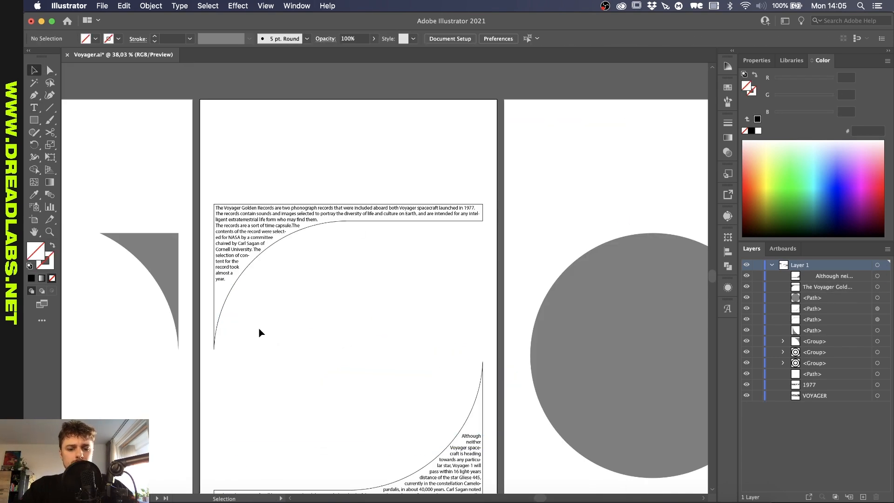
scroll(279, 326, down, 2)
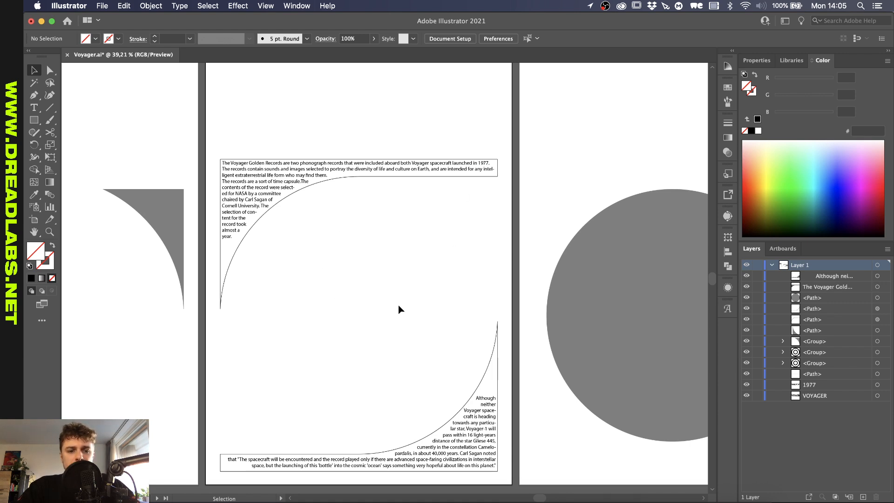
mouse_move(207, 145)
mouse_down()
mouse_move(423, 425)
mouse_move(333, 390)
mouse_up()
scroll(333, 390, down, 2)
key(super+s)
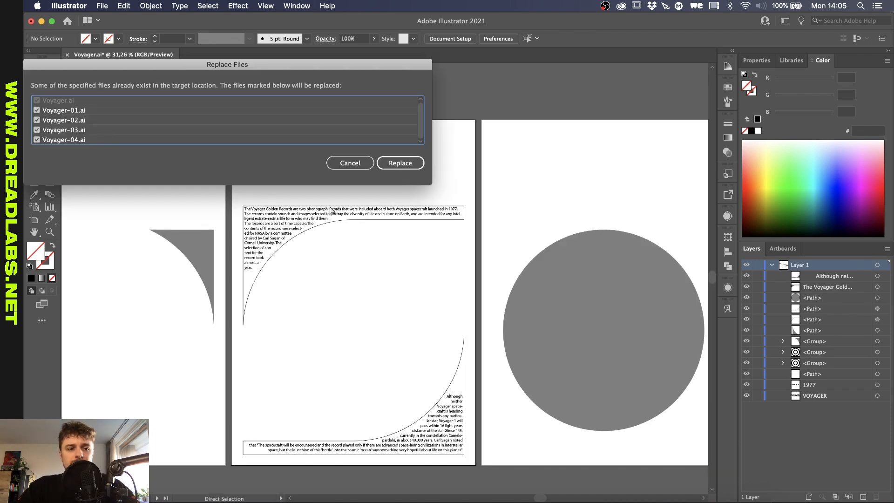
click(388, 162)
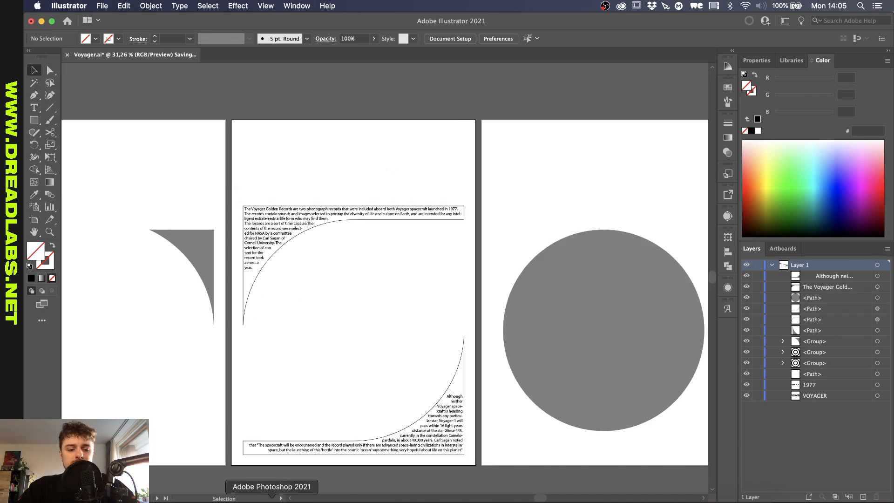
Step: Switch to Photoshop and place Voyager-03.ai from the Illustrator files folder into the Untitled-1 poster above the Images group
click(260, 498)
click(416, 50)
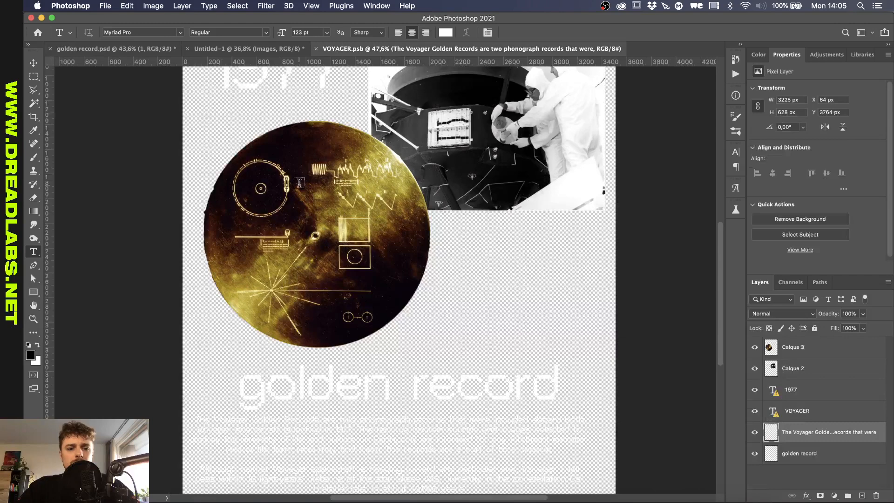
click(250, 50)
scroll(248, 230, down, 2)
click(166, 499)
drag(340, 162, 607, 171)
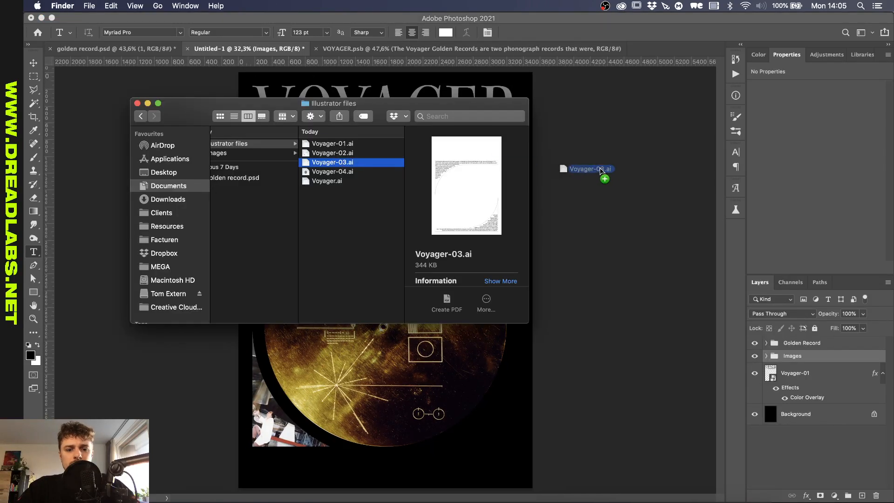
click(569, 164)
click(550, 176)
click(579, 339)
key(Return)
Step: Invert the placed Voyager-03 layer so its text and outlines turn white
key(t)
key(super+i)
scroll(335, 181, up, 1)
scroll(335, 180, down, 2)
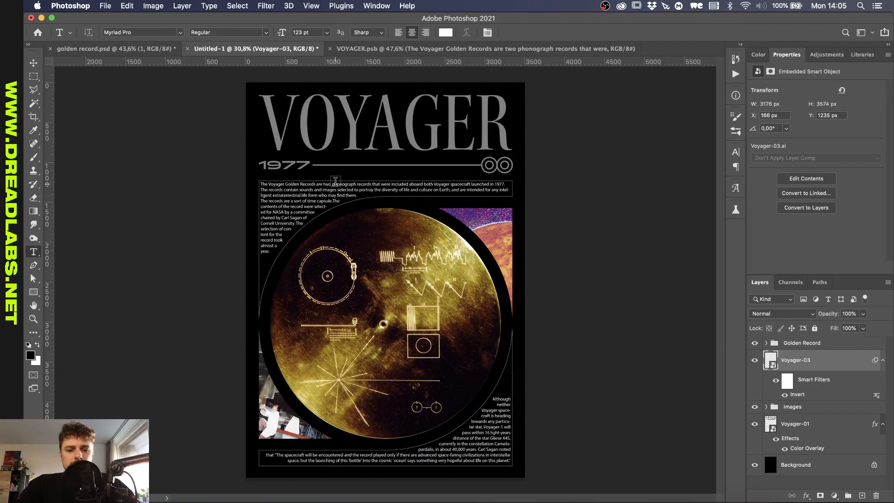
Step: Examine the poster's title, corner text blocks and record up close, and compare with the golden record.psd document
click(121, 49)
click(233, 48)
scroll(273, 186, up, 5)
scroll(273, 186, down, 6)
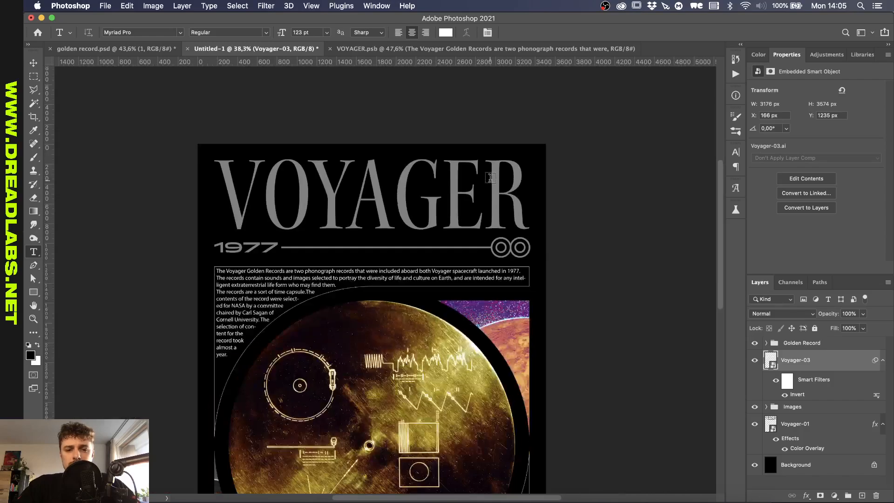
scroll(491, 178, up, 4)
scroll(490, 177, up, 3)
scroll(490, 178, up, 4)
scroll(491, 178, down, 5)
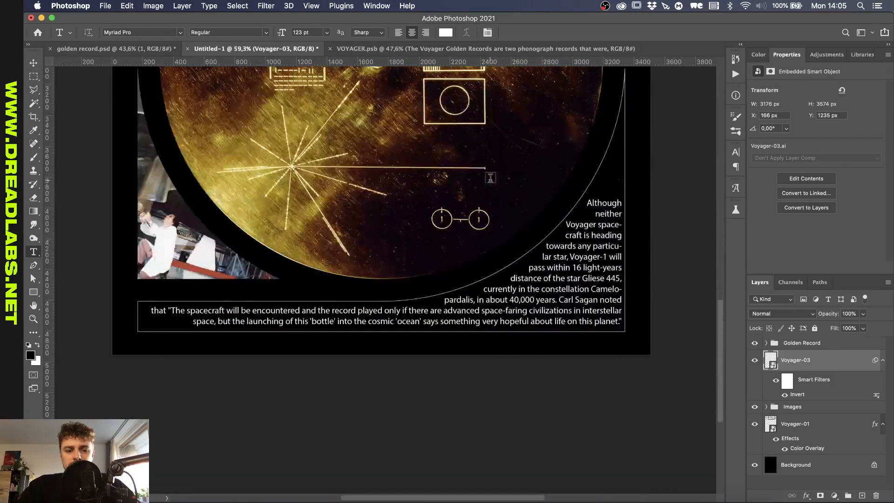
key(super+0)
scroll(490, 179, down, 1)
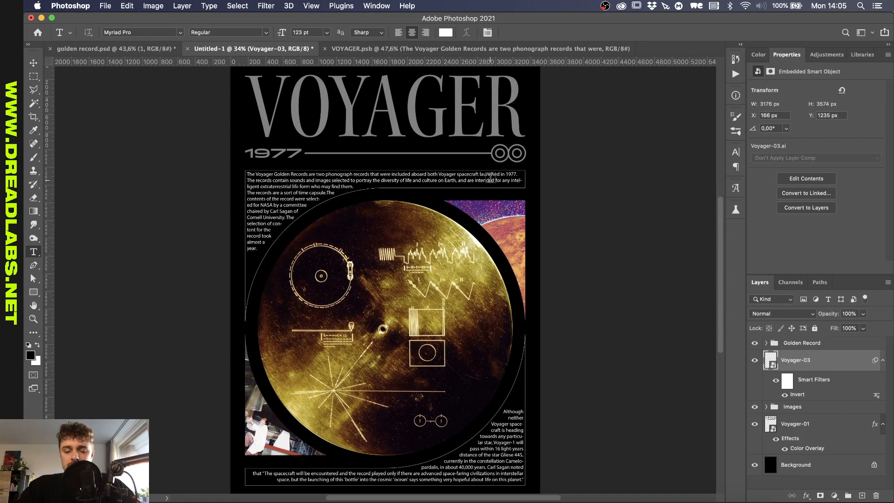
Step: Match the Voyager-03 layer to Voyager-01's grey Color Overlay and group both layers as Text below the Images group
right_click(808, 360)
click(785, 202)
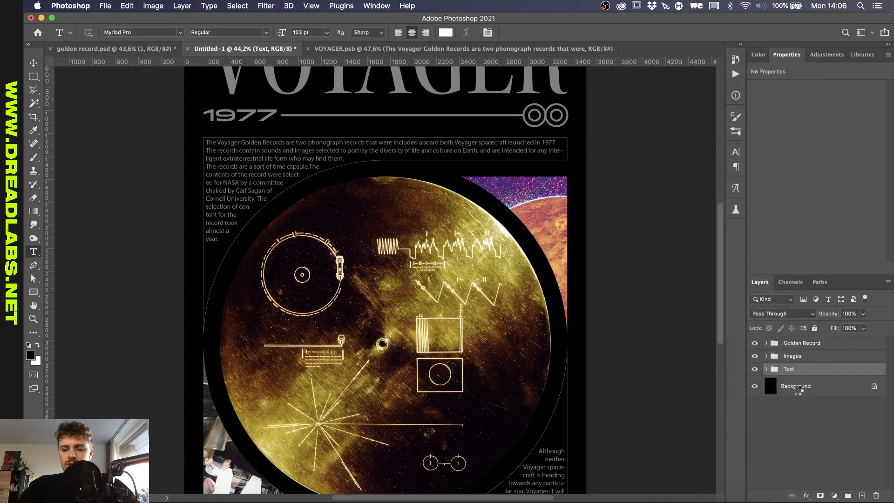
Step: Convert the Text group to a smart object and duplicate it
click(755, 375)
click(755, 375)
key(super+j)
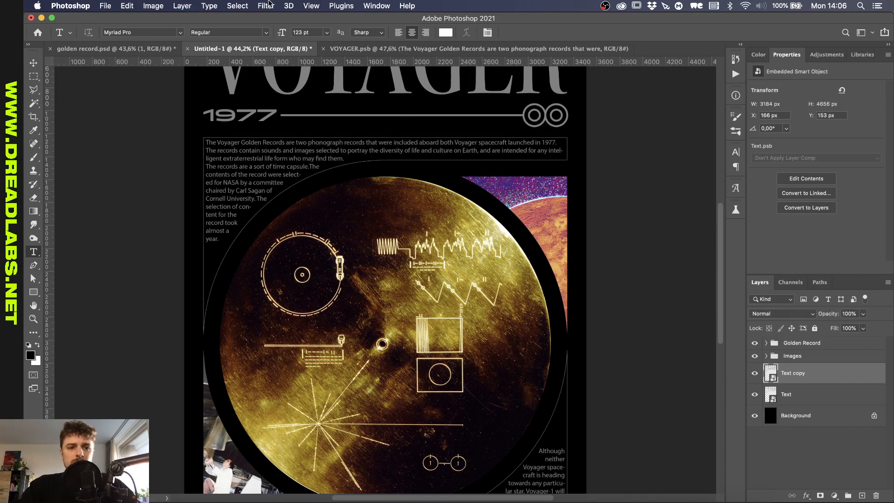
Step: Apply a Gaussian Blur with a 10-pixel radius to the Text copy layer
click(266, 6)
mouse_move(386, 145)
click(463, 185)
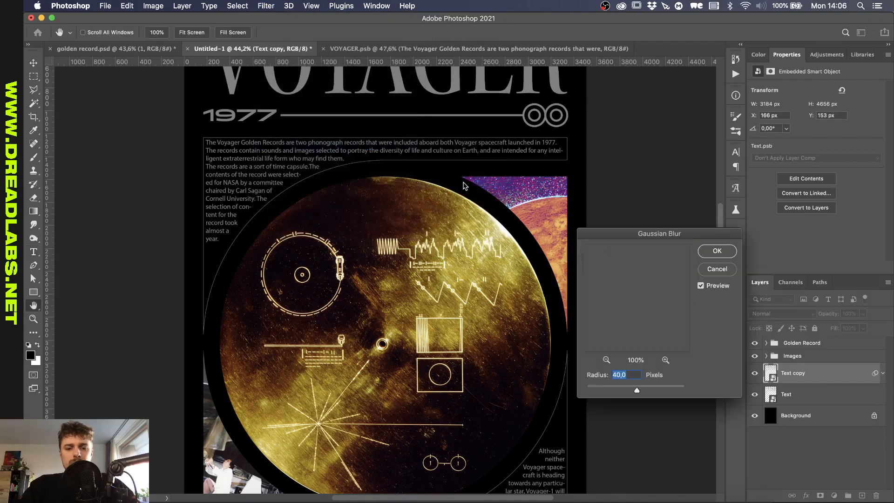
text(20)
key(BackSpace)
key(BackSpace)
text(10)
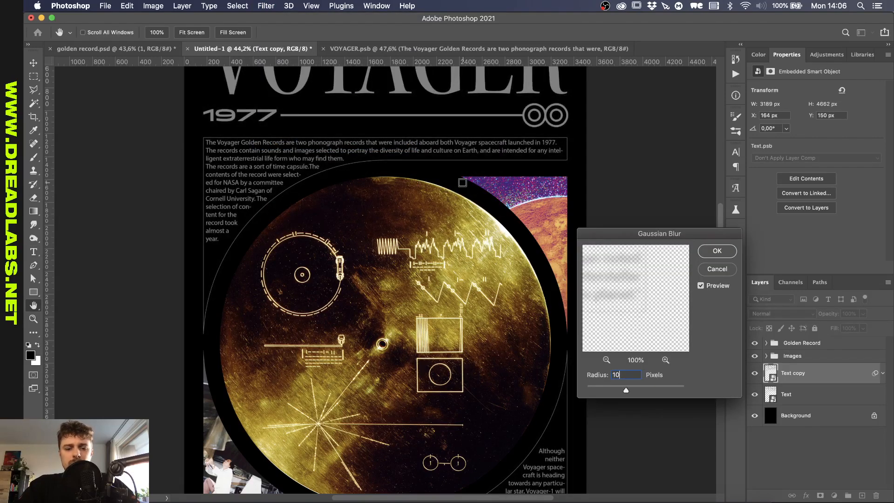
key(Return)
scroll(266, 81, up, 1)
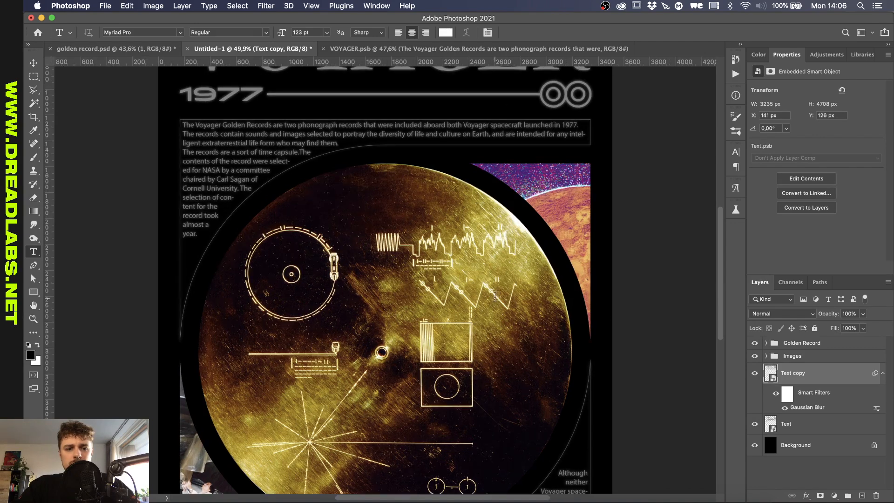
Step: Apply a Box Blur with a 1-pixel radius to the original Text layer
click(833, 435)
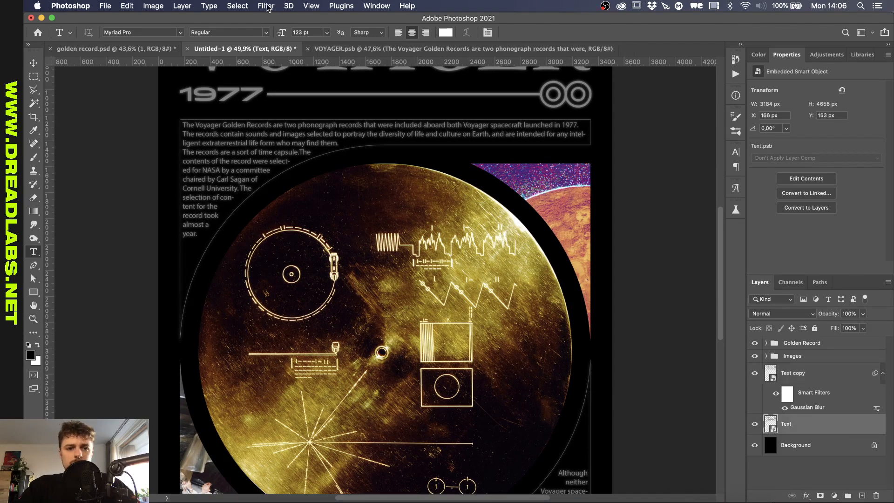
click(266, 6)
mouse_move(300, 147)
click(460, 175)
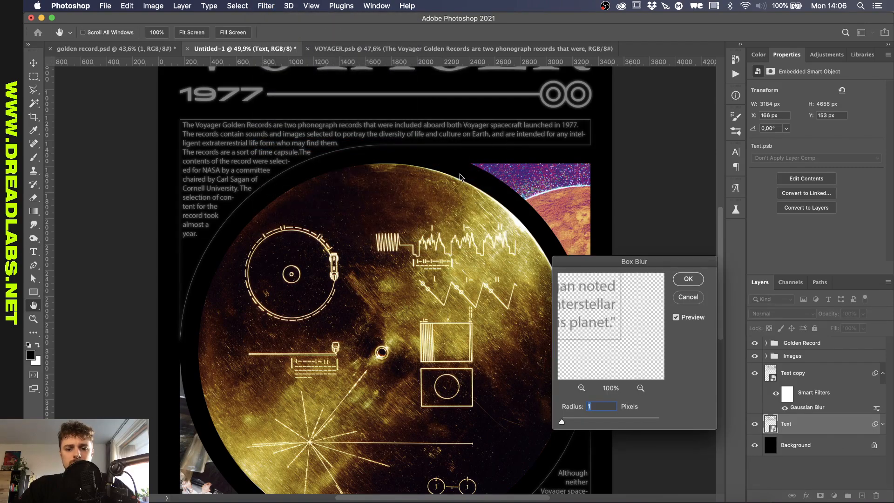
key(Return)
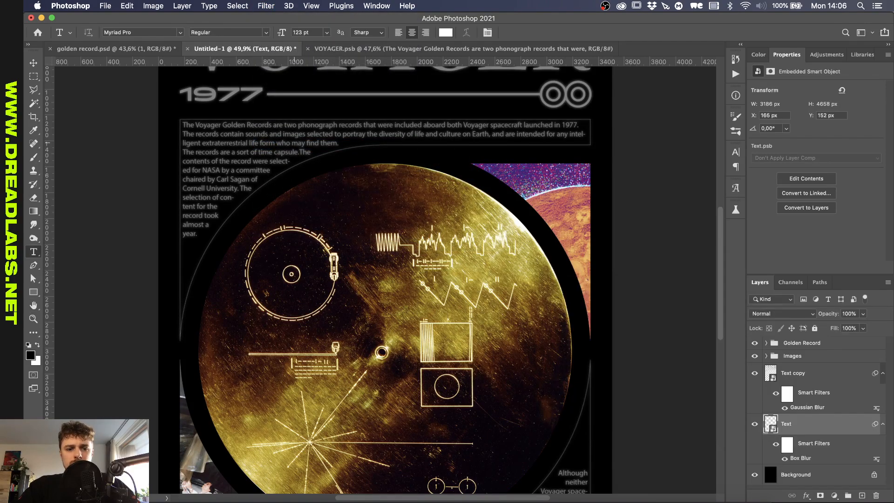
Step: Set the radius of the Text copy layer's Gaussian Blur smart filter to 5 pixels
scroll(295, 143, up, 4)
scroll(296, 143, up, 5)
scroll(325, 203, up, 2)
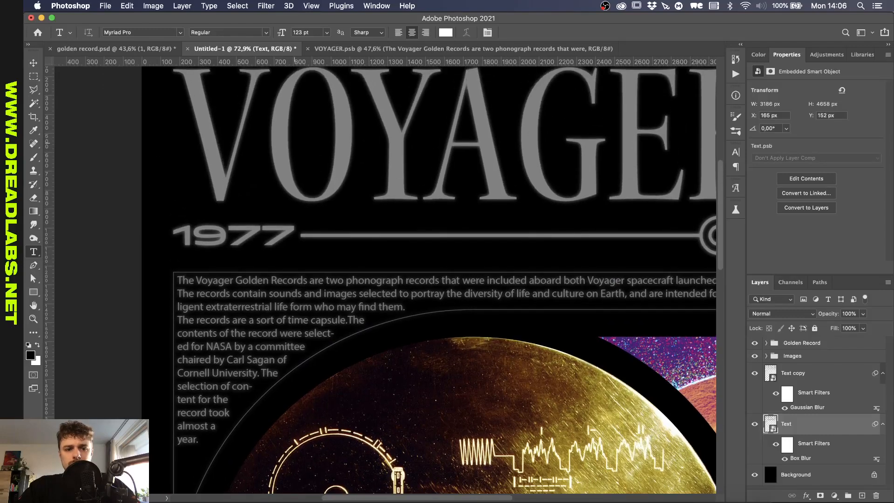
double_click(808, 408)
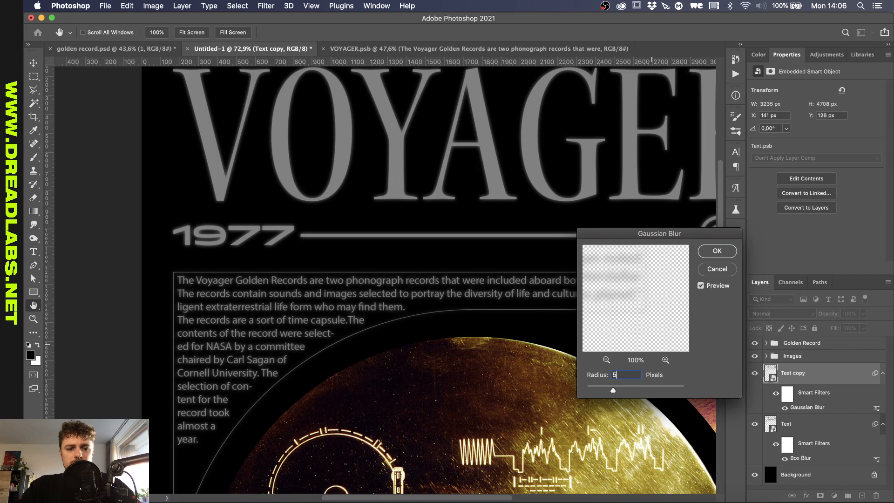
key(Return)
key(t)
Step: Add a Box Blur smart filter to the Text copy layer
click(262, 5)
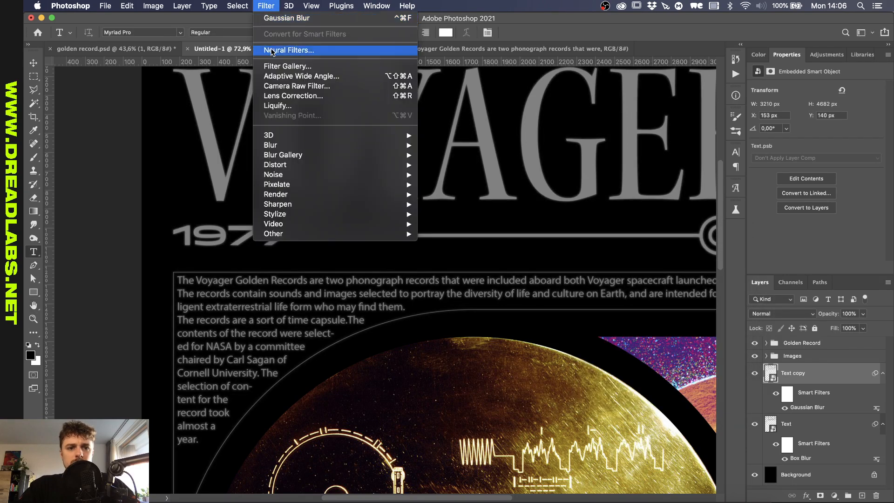
mouse_move(315, 145)
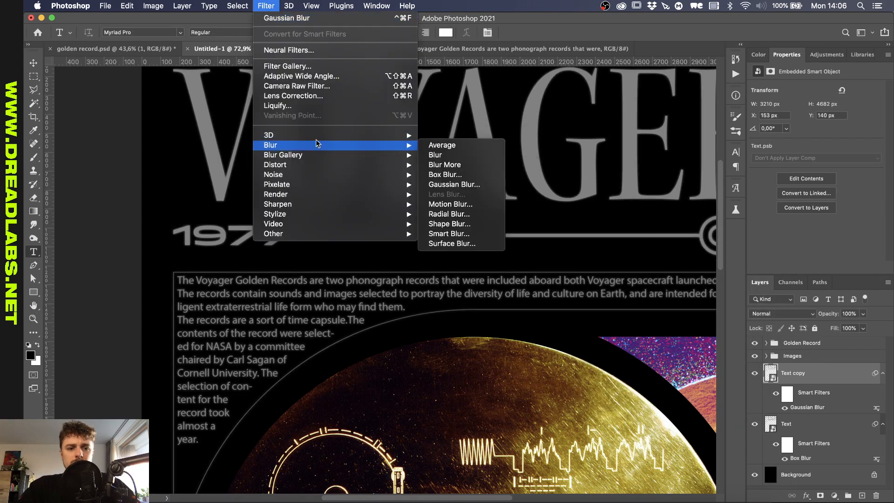
click(463, 174)
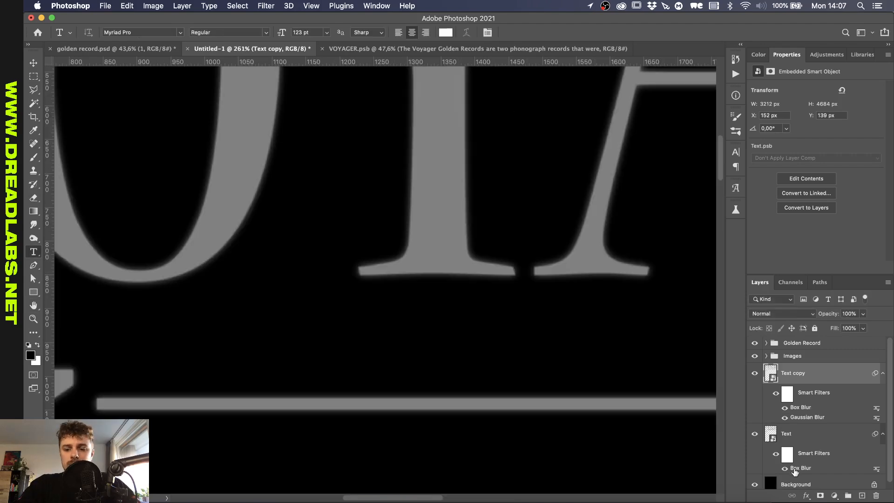
Step: Set the radius of the original Text layer's Box Blur smart filter to 3 pixels
double_click(798, 468)
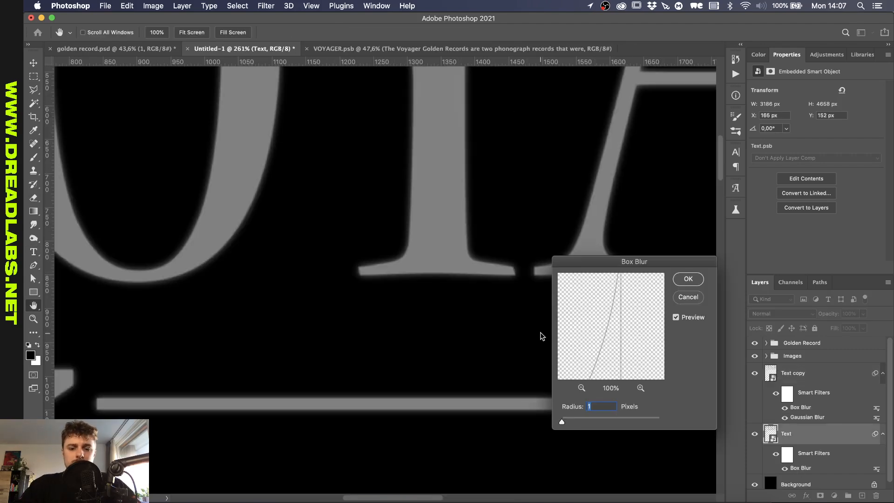
key(Up)
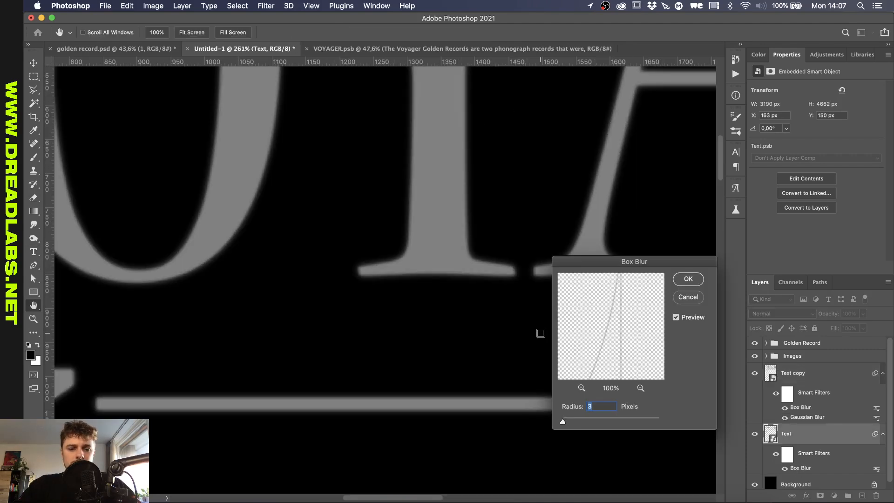
key(Return)
scroll(434, 268, down, 5)
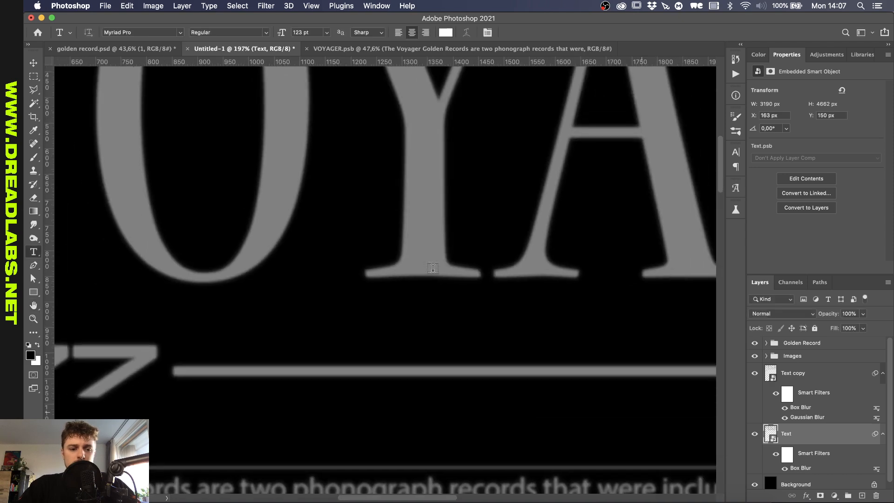
scroll(433, 268, down, 5)
key(v)
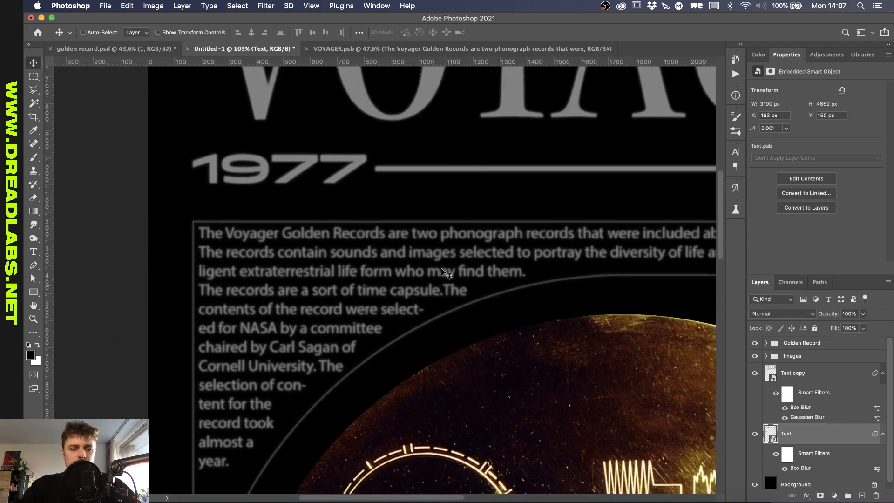
scroll(446, 274, down, 3)
scroll(446, 273, up, 3)
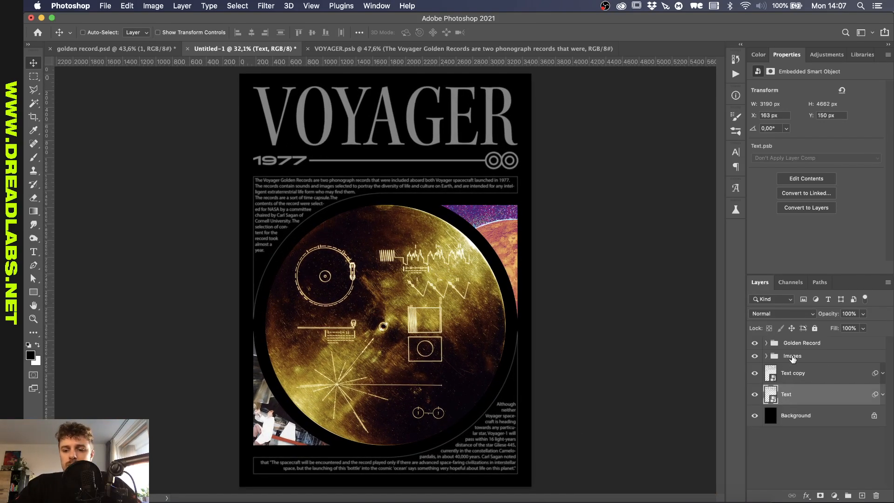
Step: Add a black-to-white Gradient Map clipped above the PIA21480_orig layer in the Images group
click(792, 358)
click(767, 356)
click(806, 371)
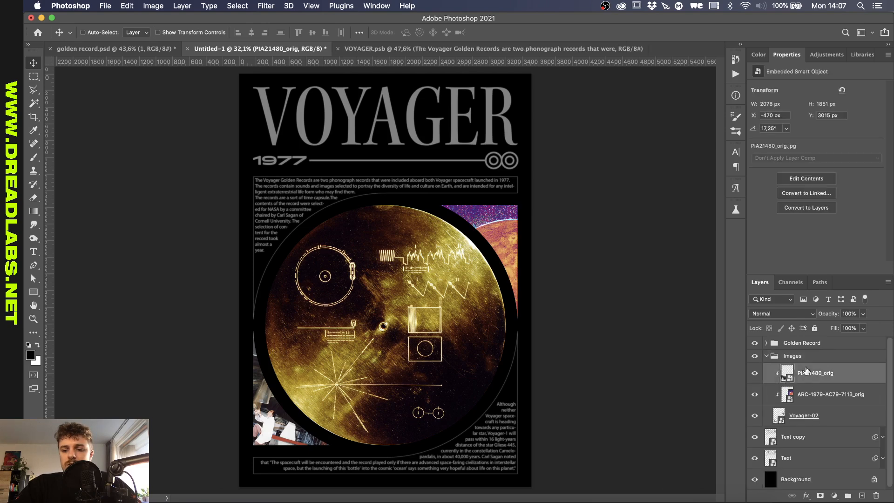
click(825, 54)
click(826, 107)
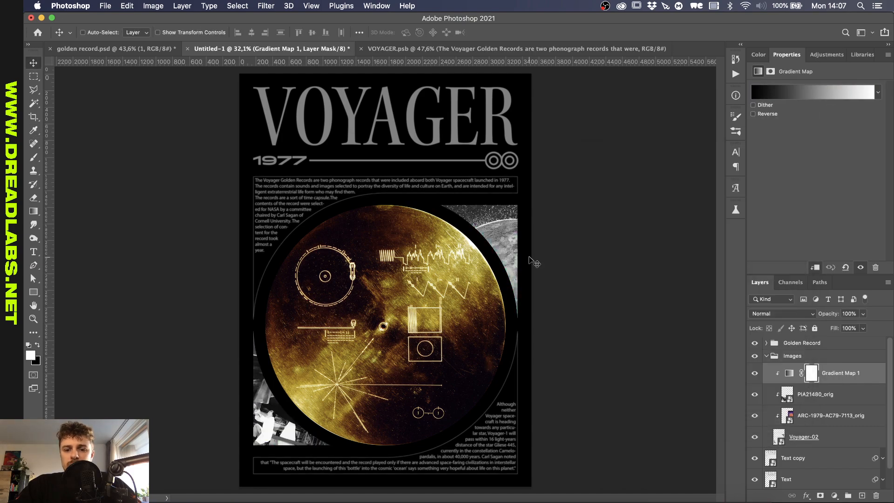
Step: Sample the purple and the light orange from the planet image as working colours, and delete the Gradient Map layer
click(755, 372)
scroll(510, 251, up, 5)
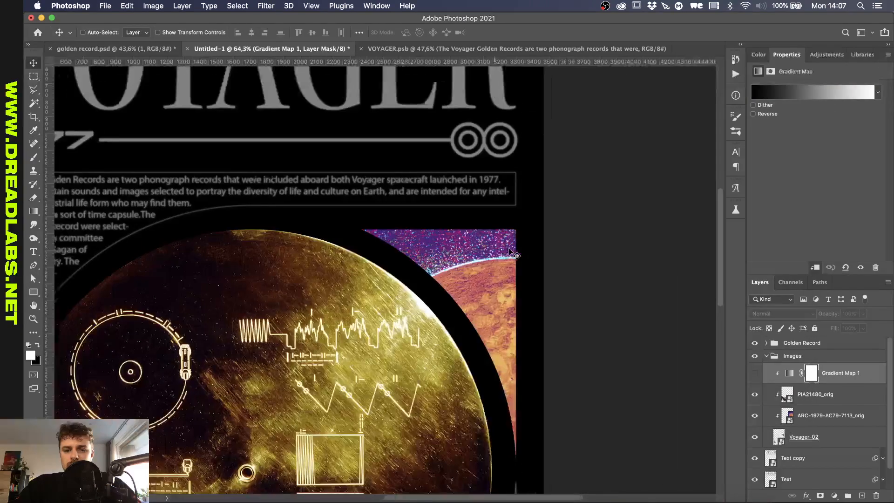
key(i)
scroll(512, 247, up, 4)
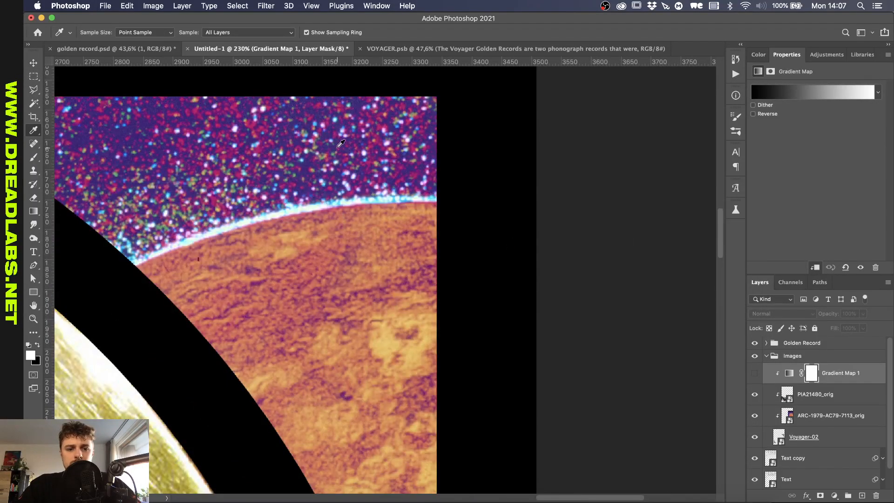
click(340, 143)
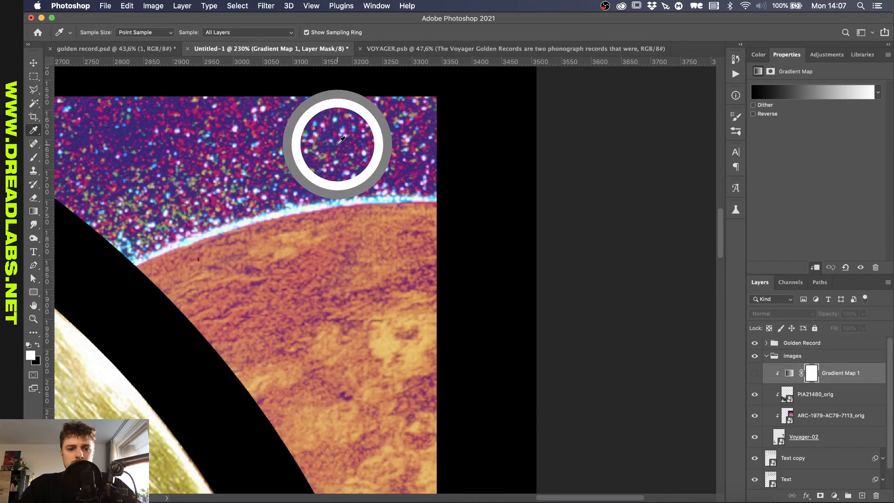
click(790, 372)
click(329, 132)
click(386, 333)
click(388, 340)
key(BackSpace)
Step: Add a Gradient Map adjustment above PIA21480_orig and recolour its light orange stop to a more saturated golden yellow
click(827, 55)
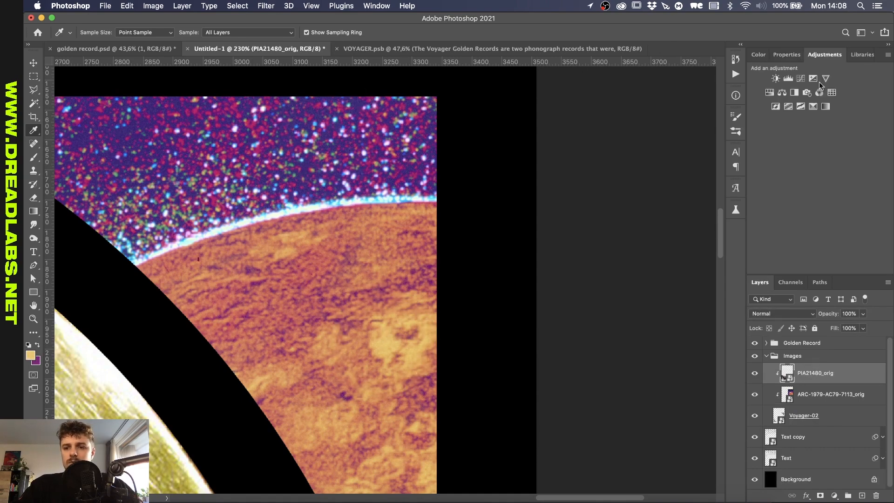
click(824, 110)
click(816, 101)
click(587, 347)
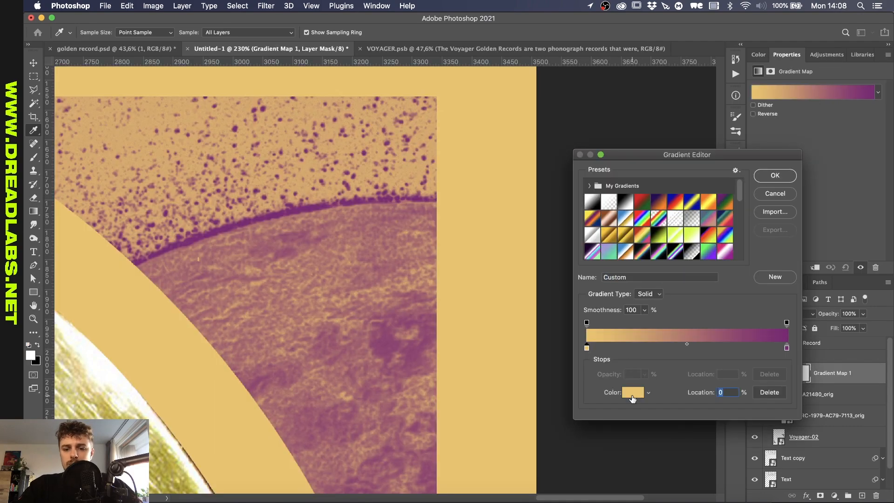
click(632, 392)
drag(685, 168, 698, 158)
click(715, 268)
key(Return)
click(775, 176)
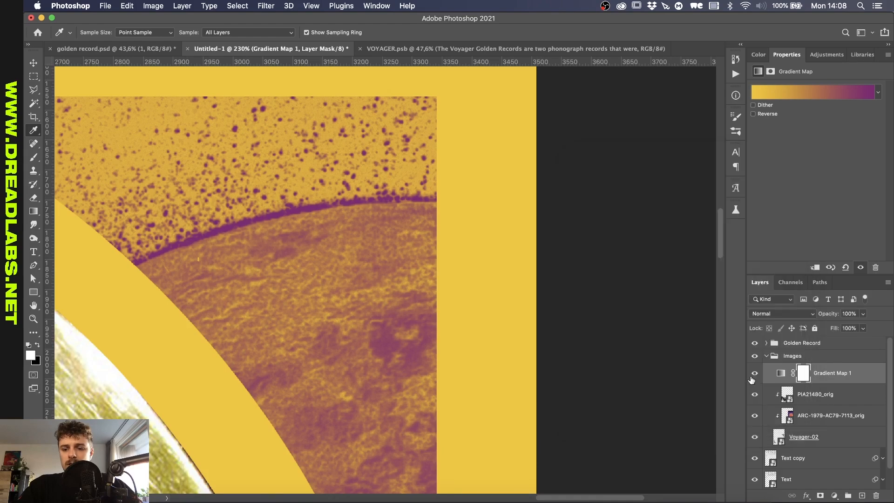
Step: Hide the Gradient Map layer and sample a magenta from the starry sky of the planet image as the foreground colour
click(753, 375)
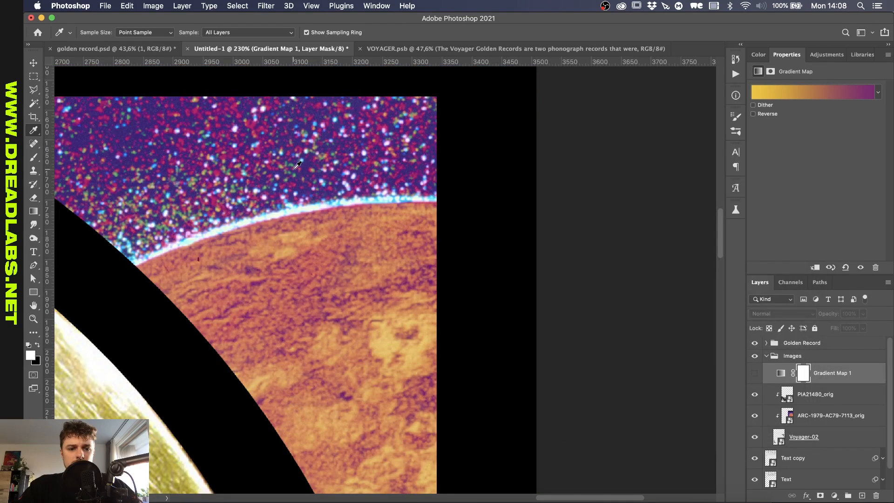
scroll(297, 166, up, 3)
click(325, 96)
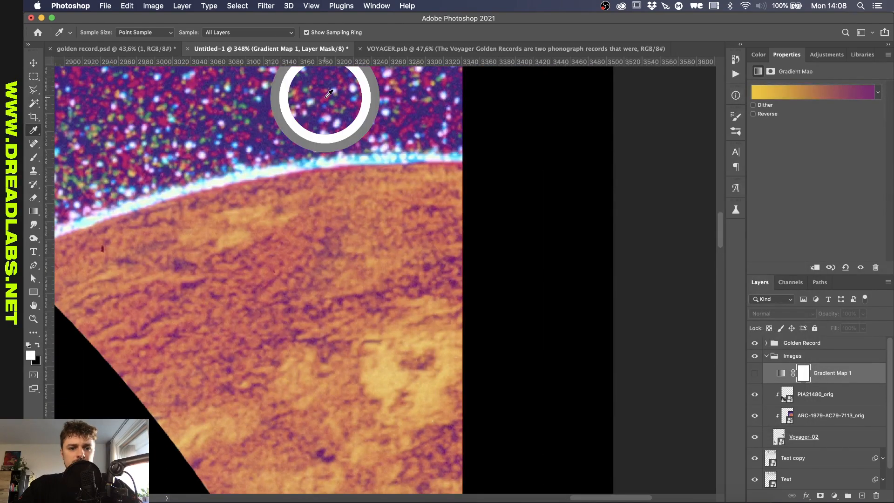
click(781, 374)
click(372, 73)
scroll(698, 284, down, 3)
Step: Add a magenta middle stop to the gradient and recolour the end stop to dark purple 492081 sampled from the sky
click(812, 92)
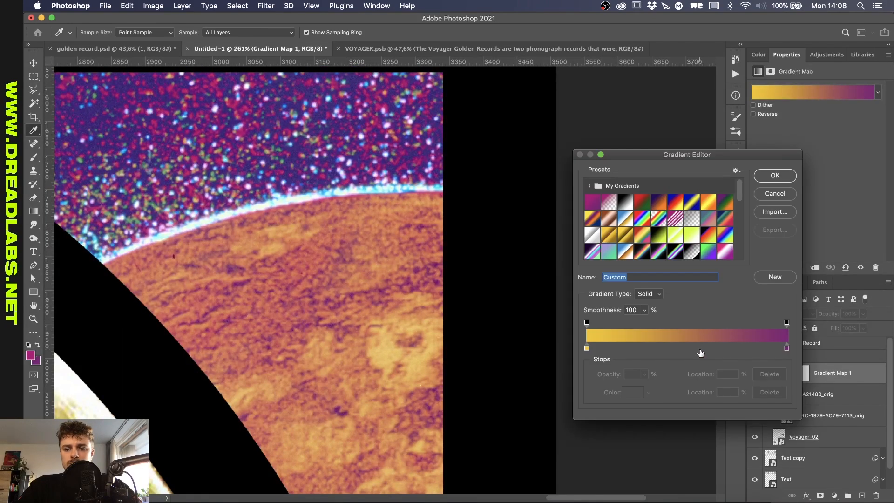
click(763, 337)
click(628, 394)
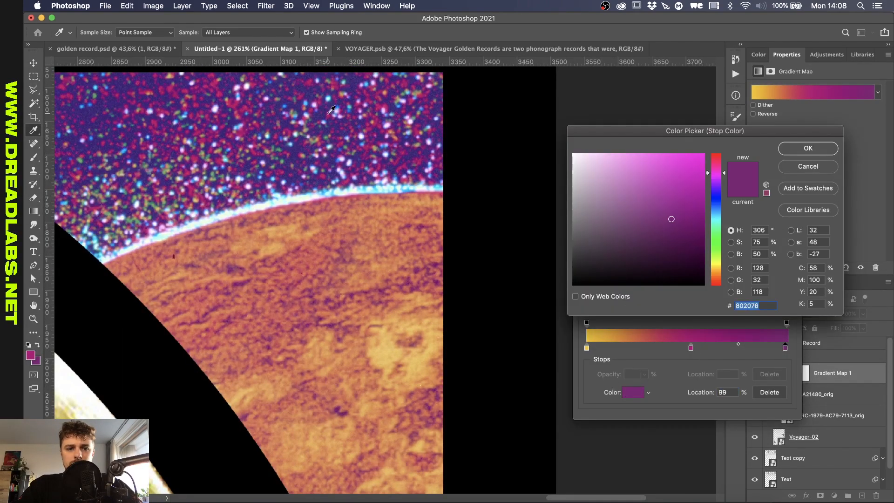
click(332, 123)
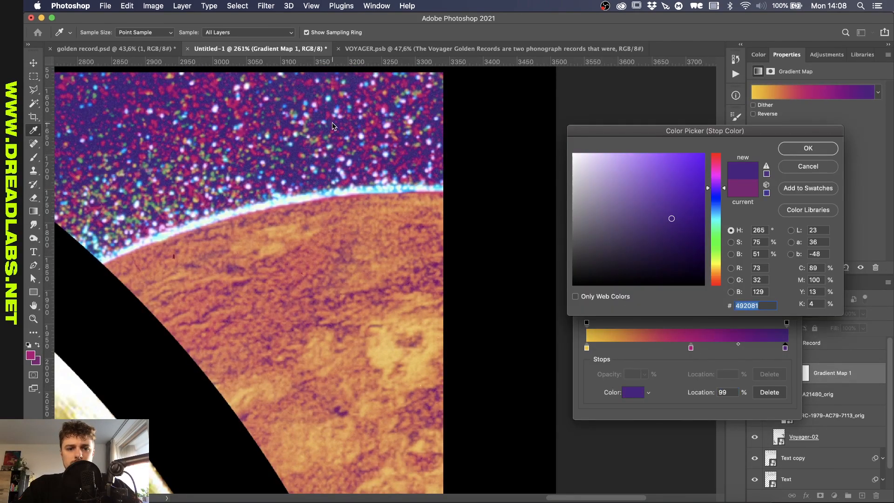
click(809, 149)
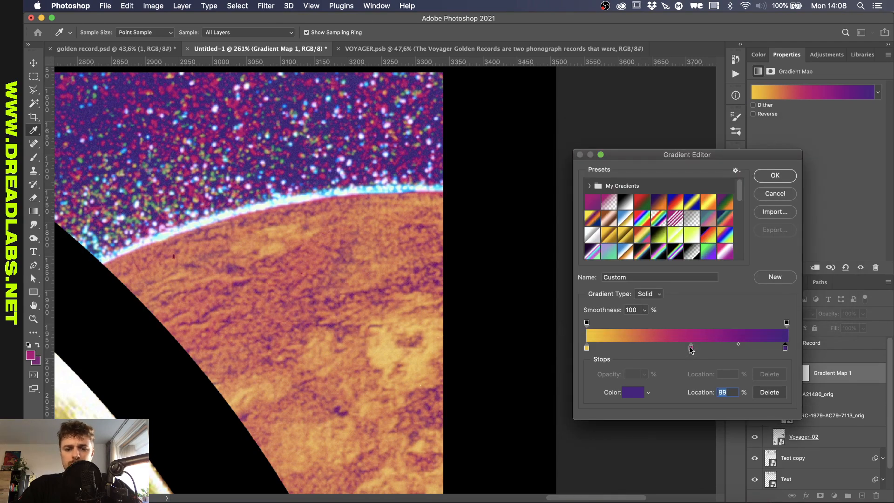
click(775, 176)
Step: Show the Gradient Map layer, clip it to the images below and reverse its gradient
click(755, 375)
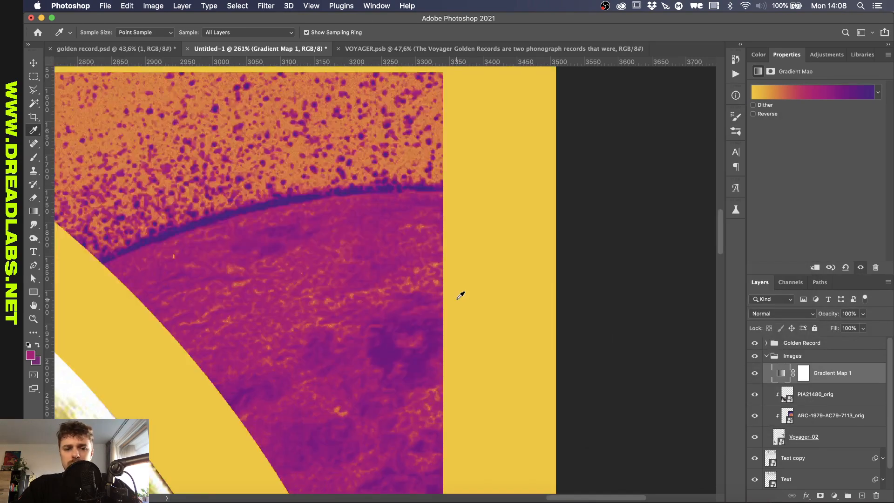
alt+click(850, 382)
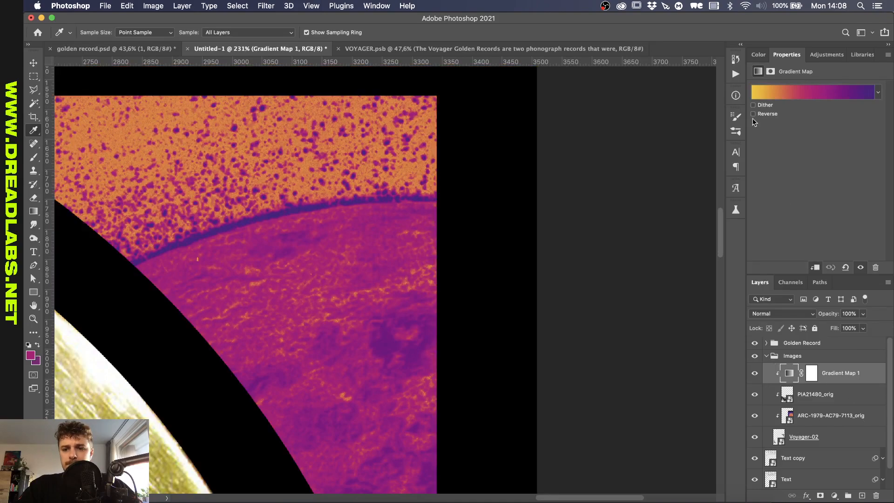
click(755, 114)
Step: Examine the gradient-mapped images in the corners around the golden record
scroll(460, 256, down, 6)
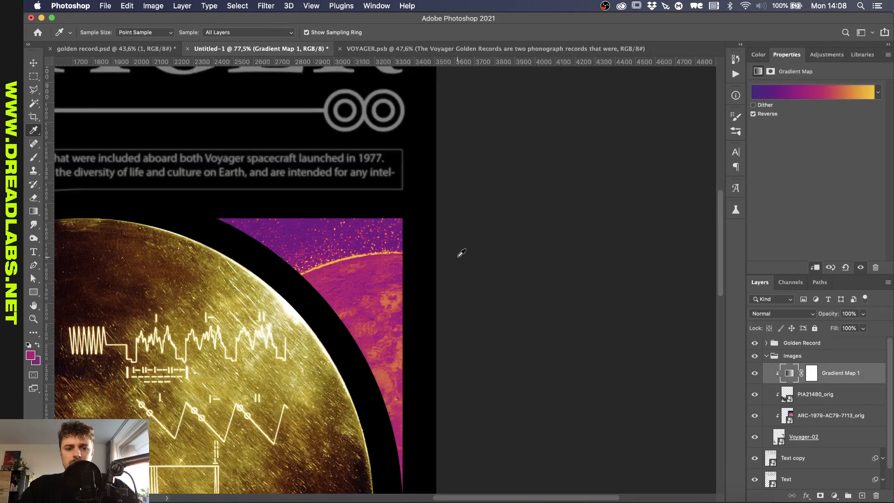
scroll(460, 255, down, 4)
scroll(459, 256, up, 3)
scroll(460, 255, down, 4)
scroll(460, 255, left, 4)
scroll(459, 255, up, 2)
scroll(459, 256, up, 2)
scroll(462, 253, down, 4)
scroll(463, 253, up, 5)
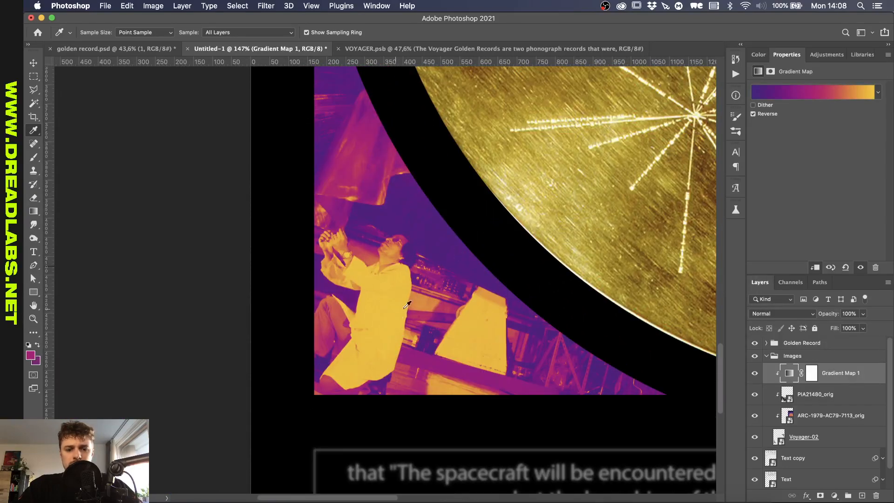
Step: Apply a Levels smart filter to PIA21480_orig, raising the shadow input and lowering the highlight input for stronger contrast
click(816, 395)
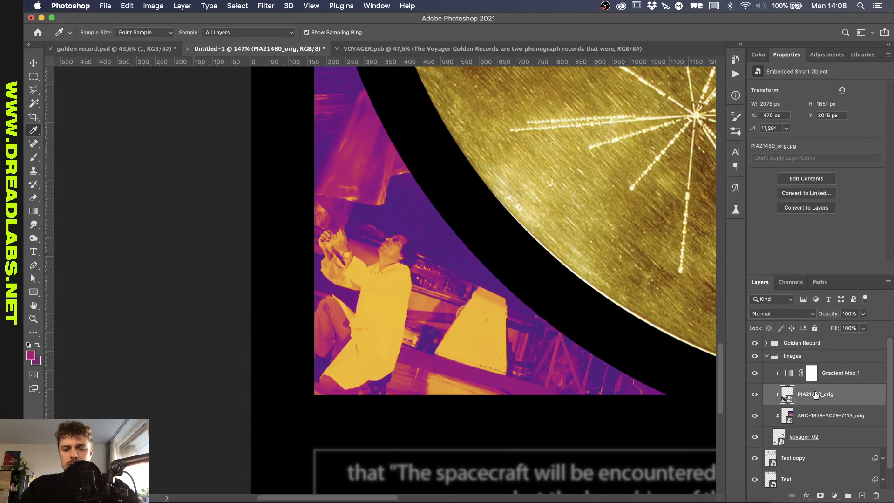
key(super+l)
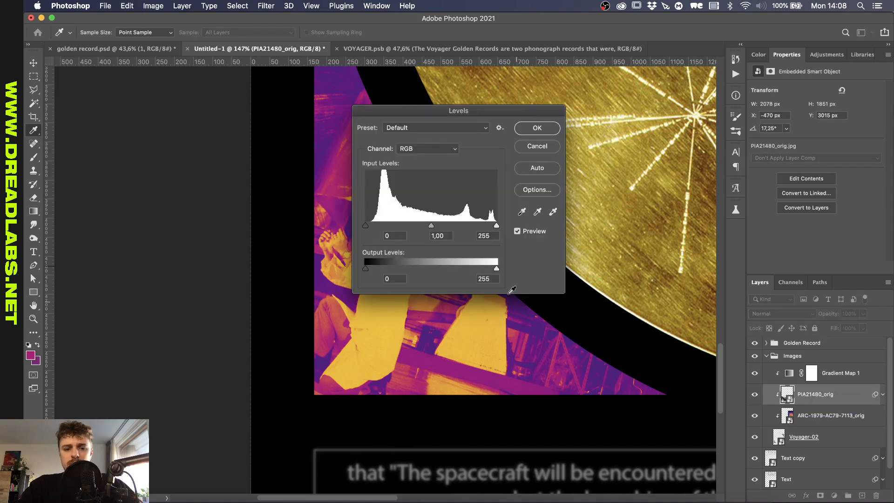
drag(366, 226, 388, 226)
drag(430, 111, 582, 141)
drag(647, 255, 598, 257)
click(687, 158)
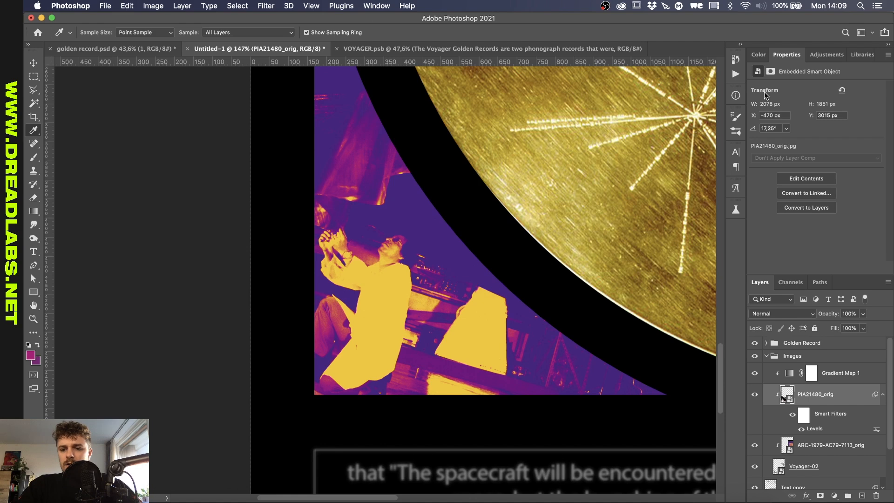
Step: Run the Easy Noise Overlay action from the Dreadlabs 10k pack to add clipped noise above the Gradient Map in the Images group
click(736, 76)
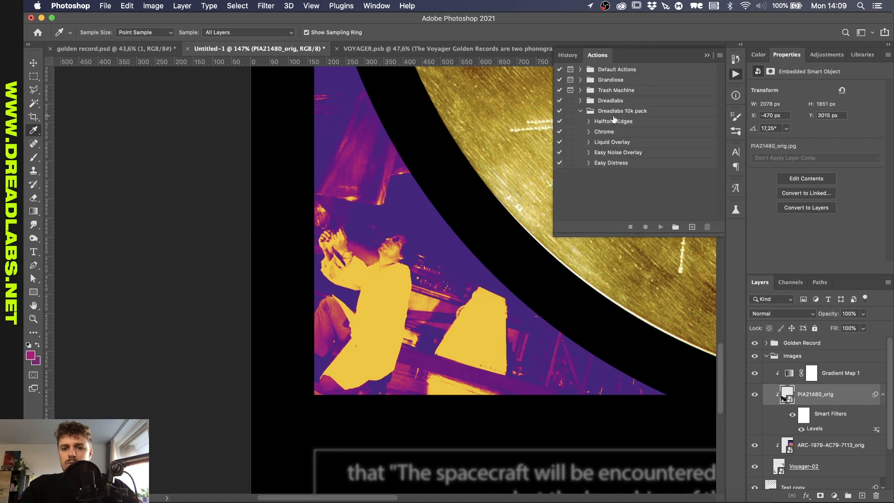
click(610, 122)
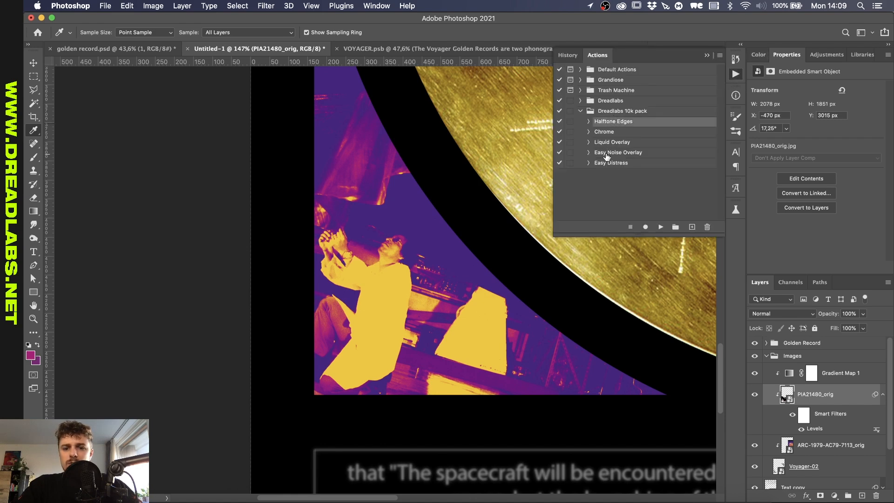
click(608, 154)
click(661, 227)
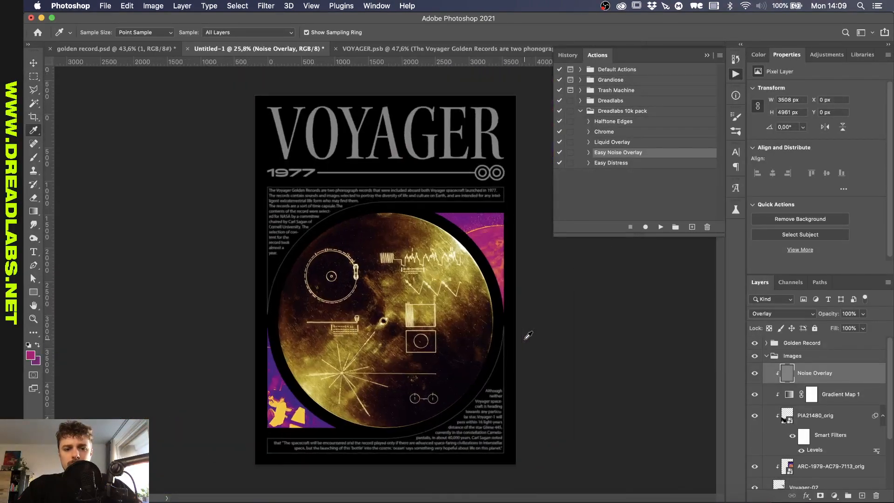
Step: Group the Text copy and Text layers and name the group Text
shift+click(796, 397)
shift+click(804, 389)
shift+click(807, 403)
key(super+g)
double_click(792, 369)
text(Text)
key(Return)
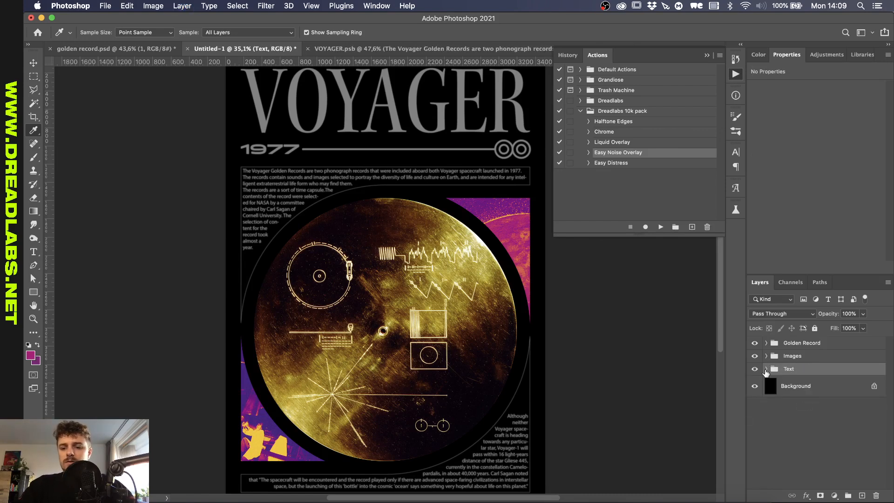
Step: Run the Easy Noise Overlay action for the text, move the noise layer above the Text group and clip it to the group
click(766, 369)
click(661, 227)
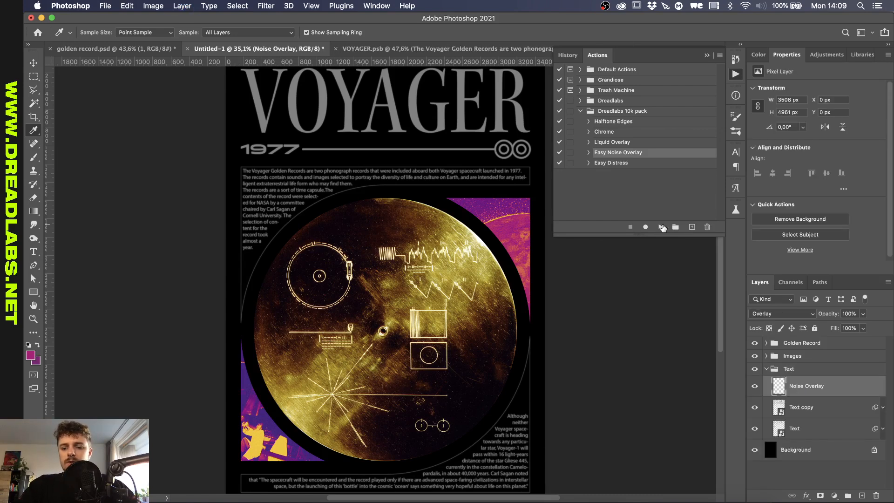
key(super+bracketleft)
key(super+bracketright)
scroll(385, 87, up, 8)
key(super+bracketright)
alt+click(815, 382)
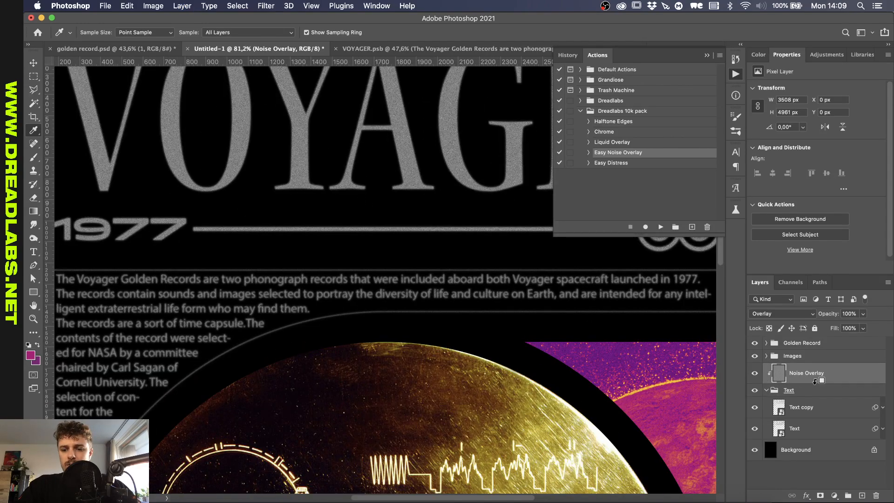
scroll(556, 336, up, 1)
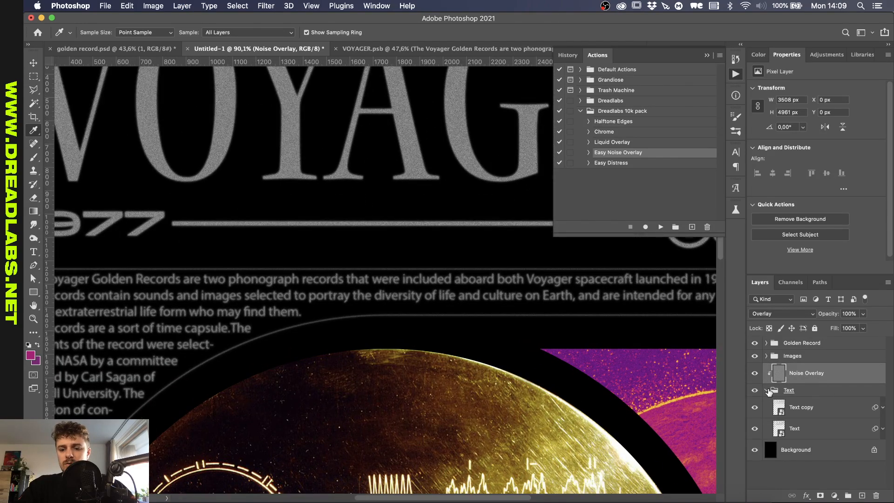
click(767, 391)
Step: Try the Normal blend mode on the noise layer clipped to the Text group
scroll(396, 218, down, 5)
scroll(399, 215, up, 10)
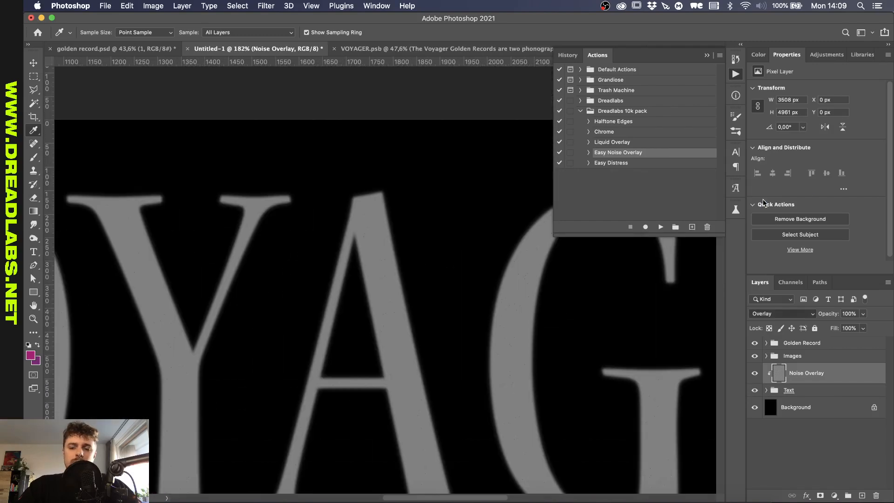
key(alt+shift+n)
scroll(513, 248, down, 2)
scroll(515, 250, up, 2)
Step: Place the texture image 11 directly above the Background layer and add a Curves adjustment over it
key(v)
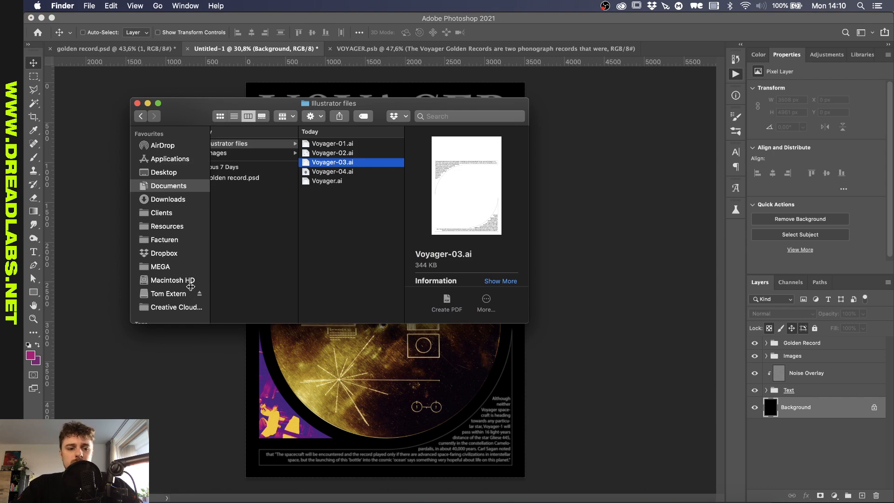
scroll(169, 210, down, 2)
scroll(168, 209, down, 2)
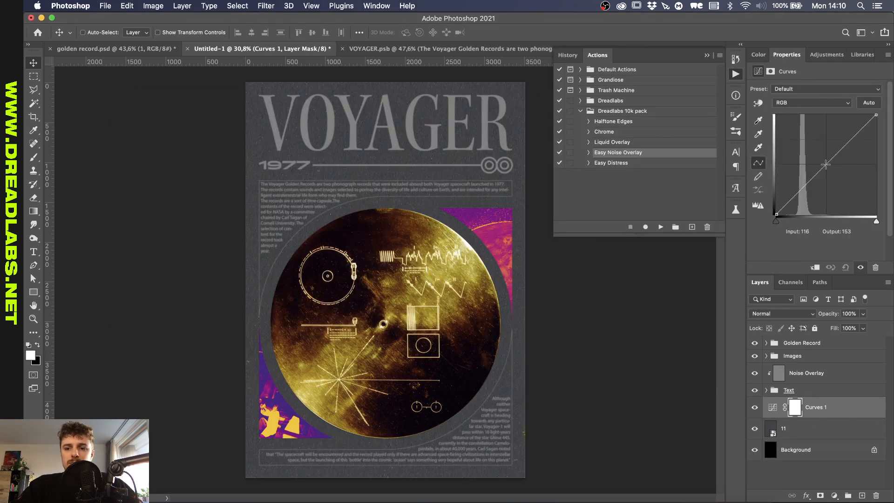
Step: Darken the background texture by setting the Curves midpoint to input 127 and output 76
drag(826, 164, 826, 185)
click(707, 55)
Step: Examine the darkened texture behind the poster's title, body text and record
key(super+plus)
key(super+plus)
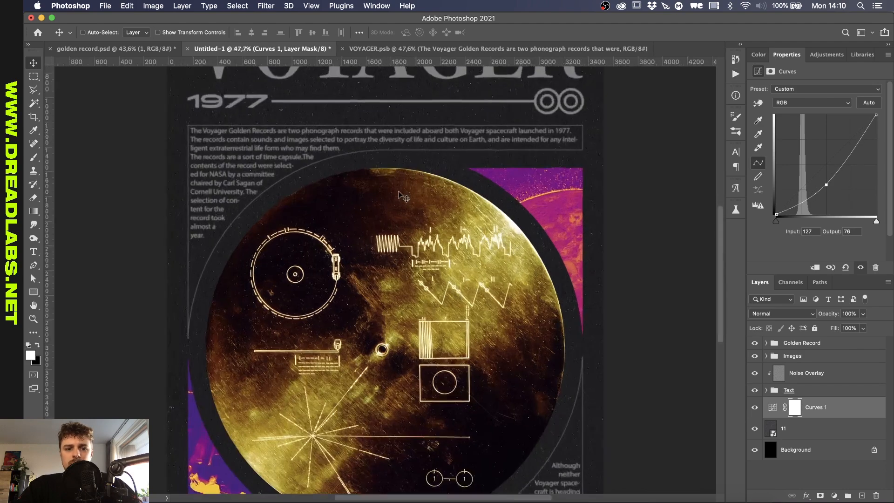
scroll(399, 194, up, 6)
scroll(399, 194, down, 5)
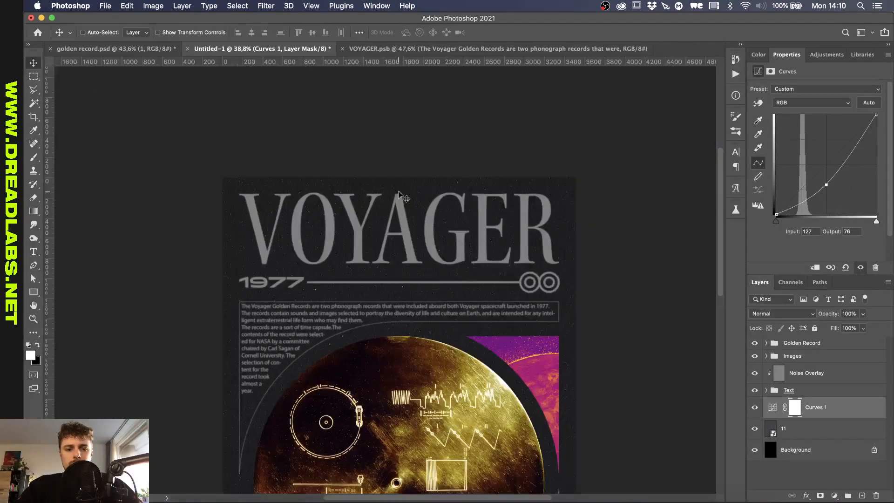
scroll(399, 195, down, 6)
scroll(399, 194, up, 4)
scroll(399, 195, down, 4)
scroll(399, 194, up, 3)
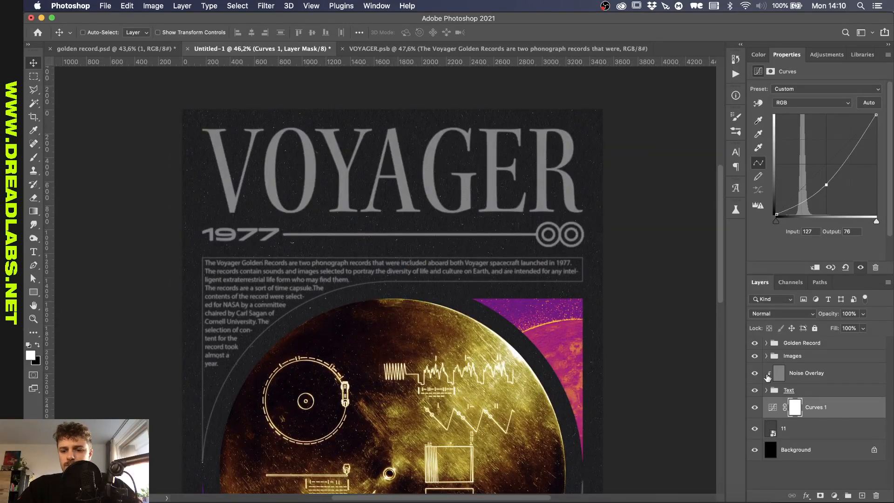
click(792, 391)
click(807, 496)
click(827, 442)
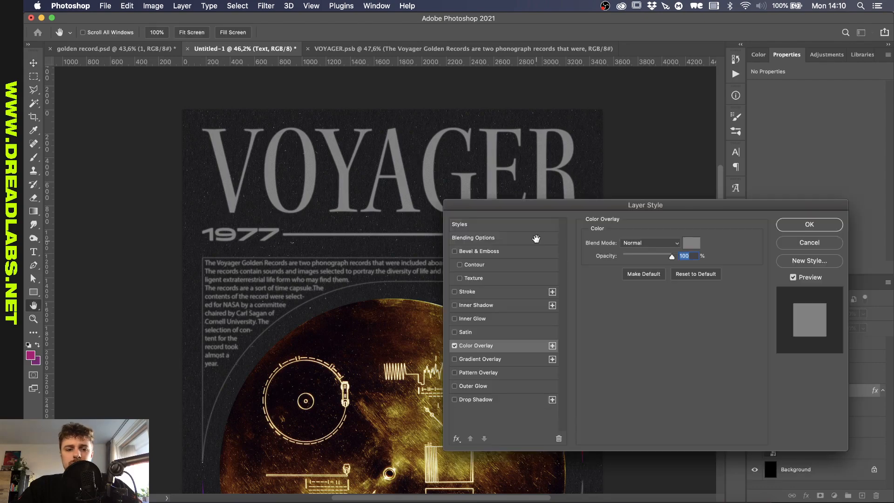
click(808, 244)
Step: Add a gold Solid Color fill layer above Text copy in the Text group and clip it to that layer
click(766, 391)
click(792, 407)
scroll(569, 288, up, 4)
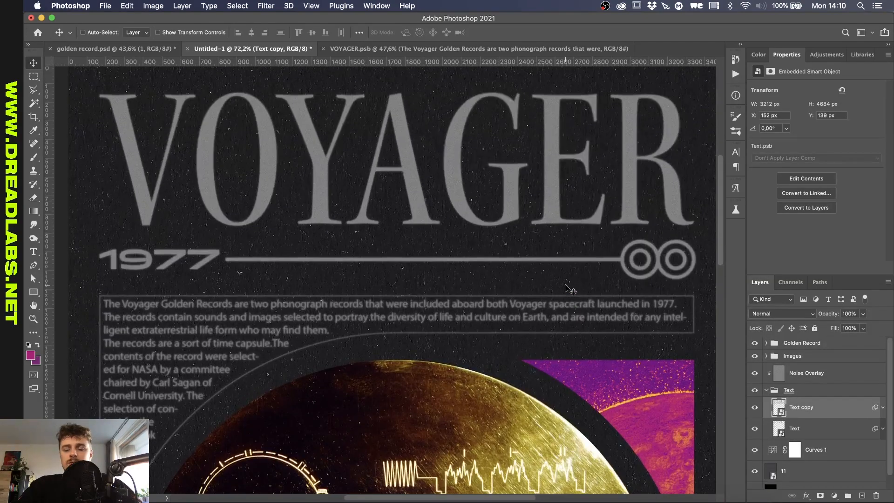
click(826, 54)
click(834, 496)
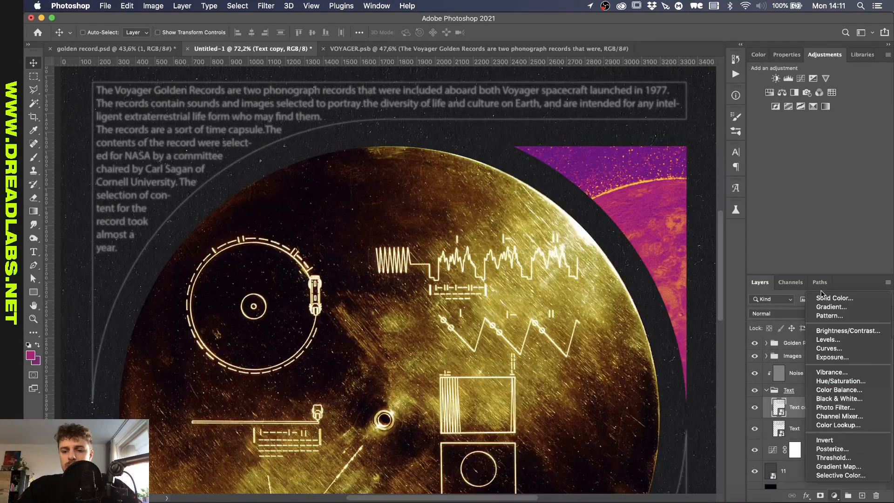
click(827, 298)
click(488, 308)
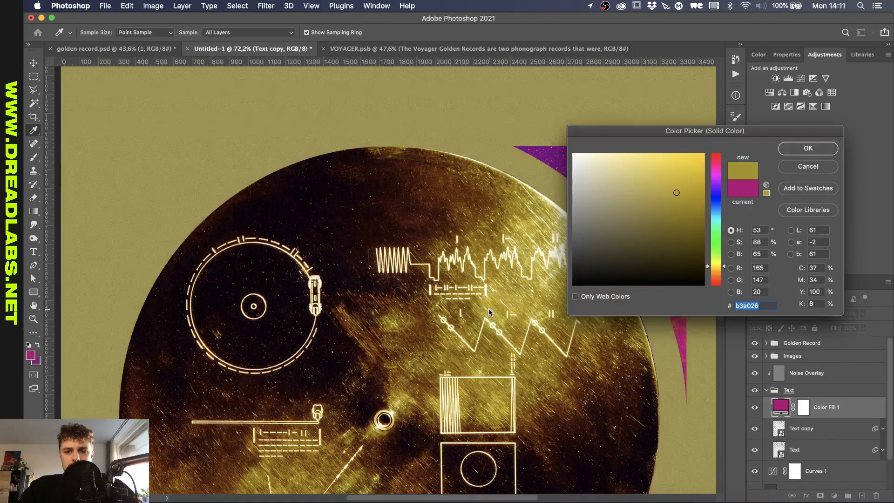
click(678, 188)
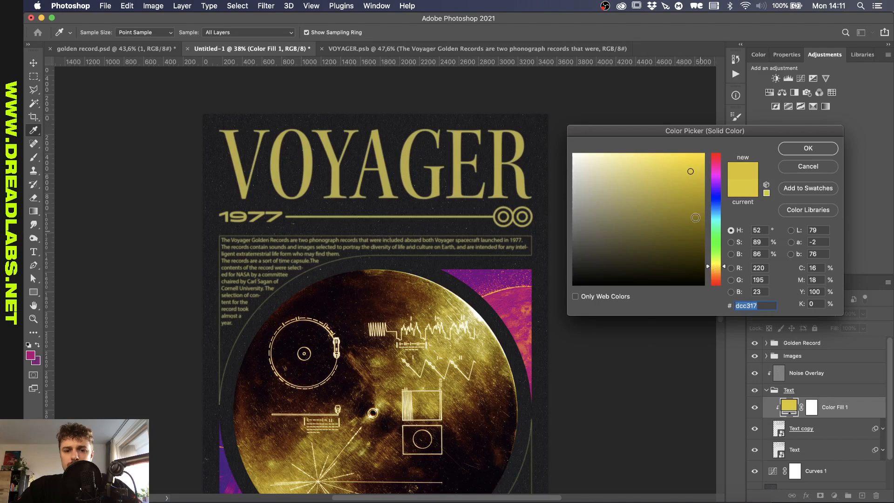
Step: Refine the text's clipped color fill to a bright, saturated yellow-gold and collapse the Text group
click(686, 179)
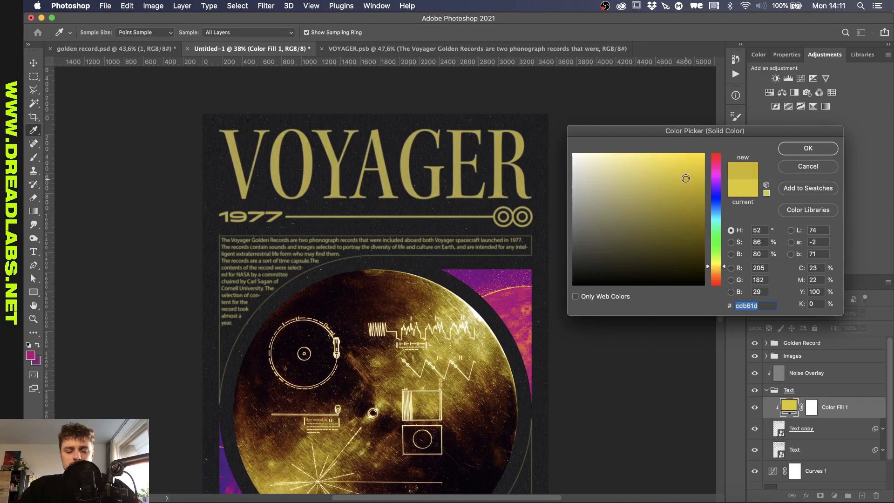
key(Return)
scroll(424, 180, up, 5)
scroll(424, 180, up, 4)
double_click(790, 408)
click(701, 173)
click(801, 154)
scroll(399, 163, down, 5)
click(767, 390)
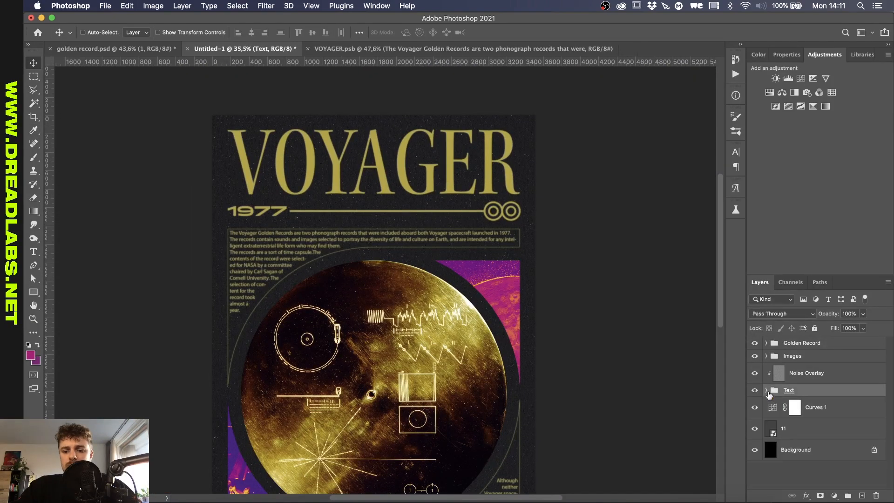
Step: Recolor the middle stop at 52% of the Images group's Gradient Map to burnt orange b14700
scroll(344, 431, down, 2)
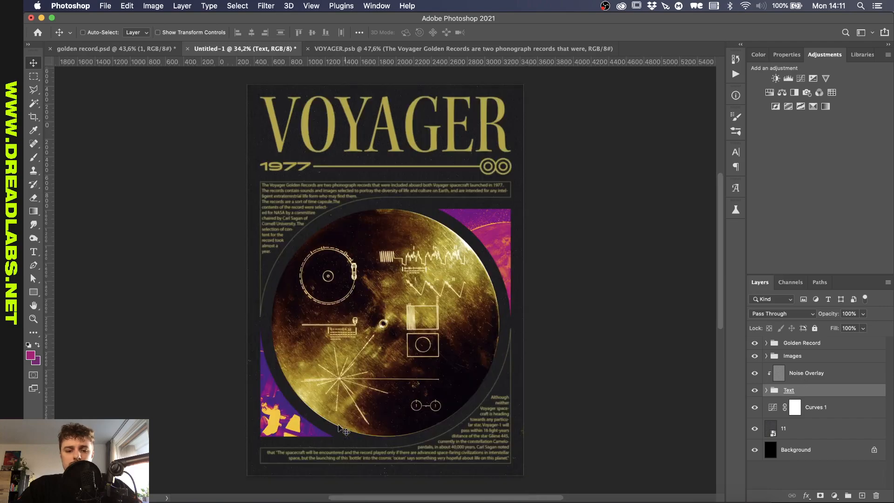
key(super+minus)
key(super+plus)
key(super+plus)
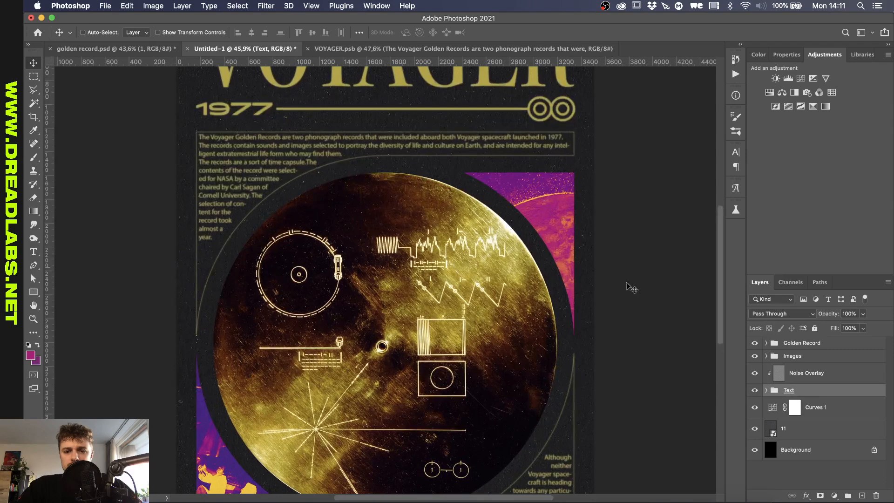
click(768, 356)
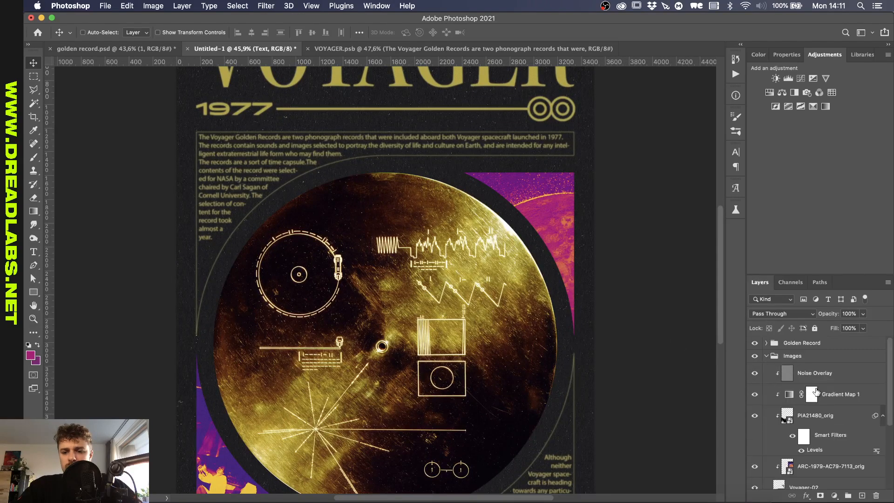
click(790, 395)
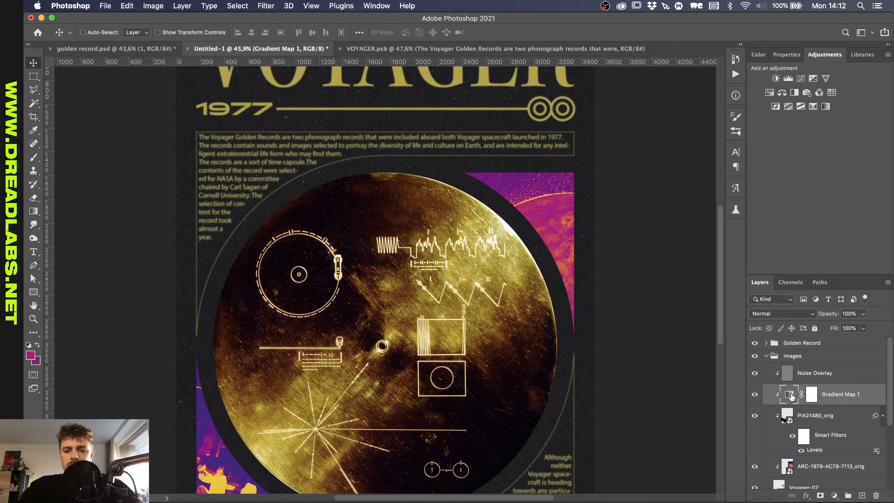
double_click(791, 395)
click(813, 92)
click(691, 348)
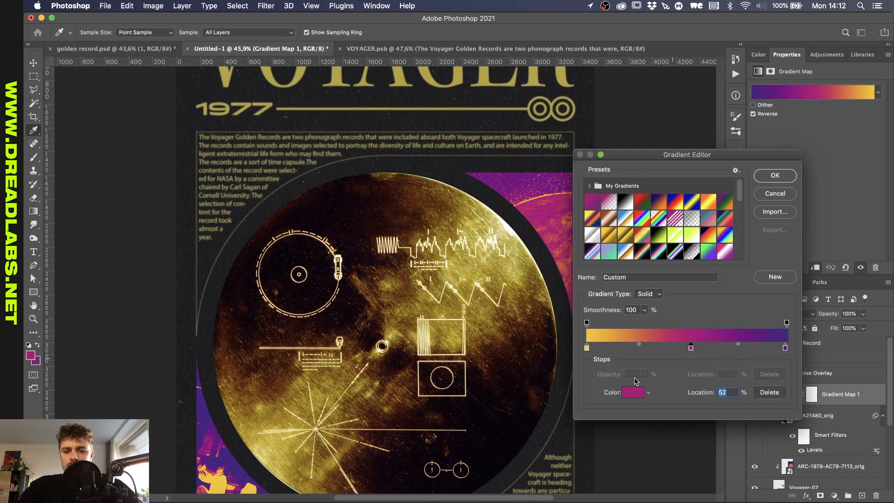
click(628, 394)
click(717, 275)
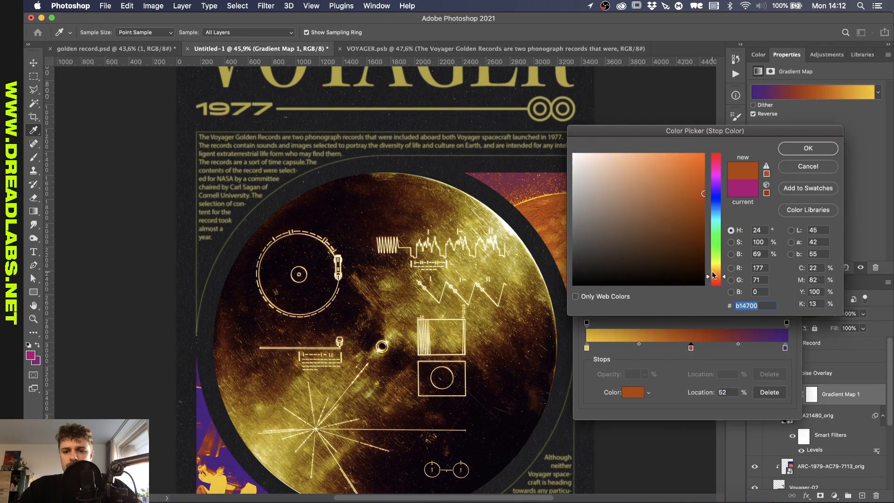
key(Return)
Step: Change the purple end stop of the Images group's Gradient Map to black and apply the gradient
click(785, 348)
click(635, 394)
drag(630, 276, 632, 304)
key(Return)
key(Return)
Step: Set the blend mode of the Images group to Lighten
scroll(633, 304, down, 5)
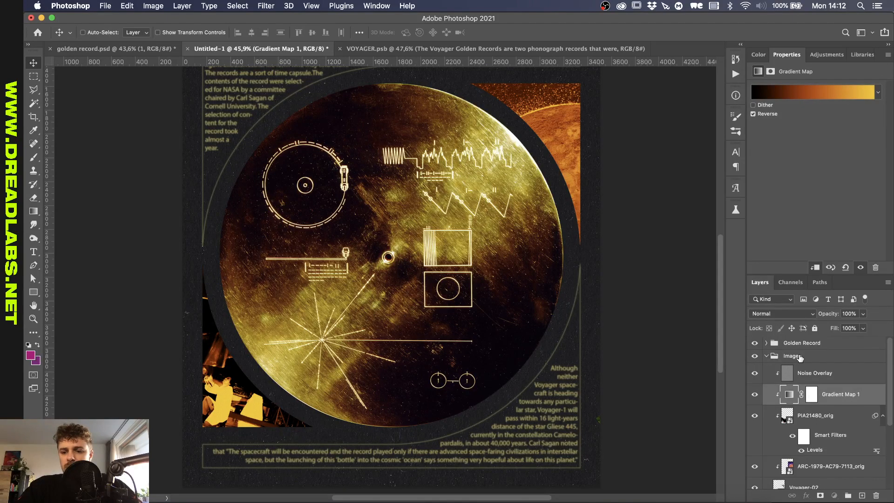
click(799, 357)
click(777, 315)
key(Down)
key(Down)
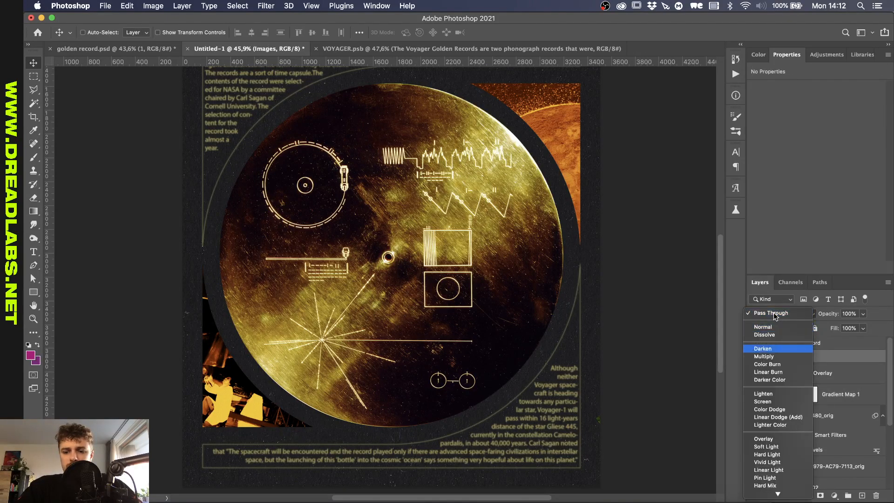
click(761, 394)
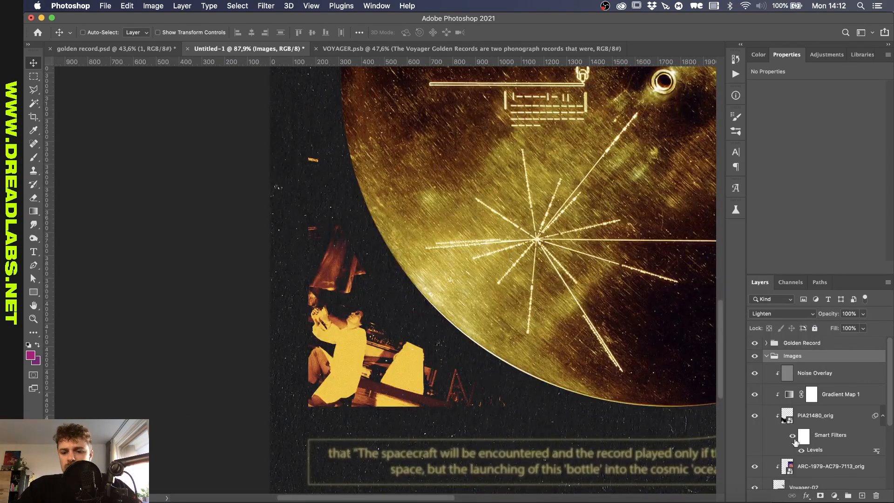
Step: Lighten the PIA21480_orig image by lowering the input points of its Levels smart filter
scroll(807, 445, down, 1)
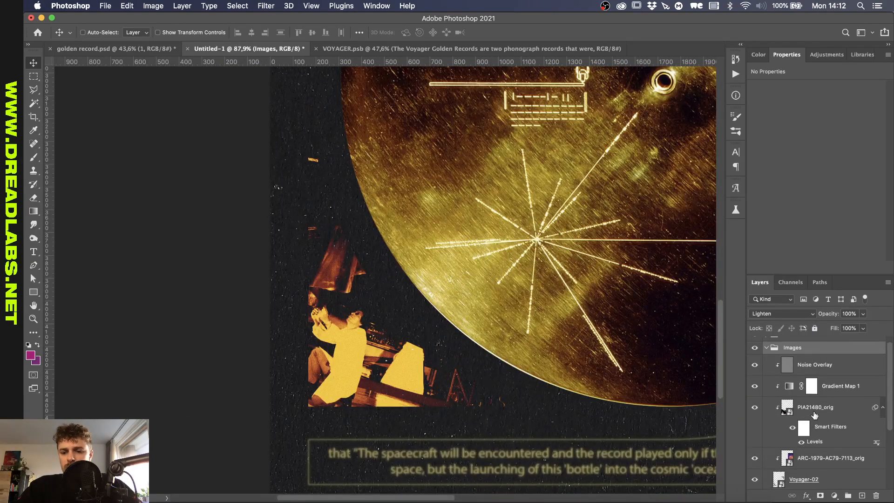
click(814, 413)
double_click(816, 443)
mouse_move(539, 256)
mouse_down()
mouse_move(611, 257)
mouse_move(531, 257)
mouse_up()
drag(626, 255, 590, 257)
drag(562, 257, 534, 256)
key(Return)
Step: Readjust the Levels smart filter on PIA21480_orig, raising the black point and lowering the white point for a brighter image
scroll(649, 430, up, 1)
double_click(815, 442)
drag(530, 256, 539, 256)
drag(590, 257, 541, 257)
drag(527, 257, 547, 257)
click(678, 159)
scroll(453, 186, down, 8)
click(840, 386)
click(814, 93)
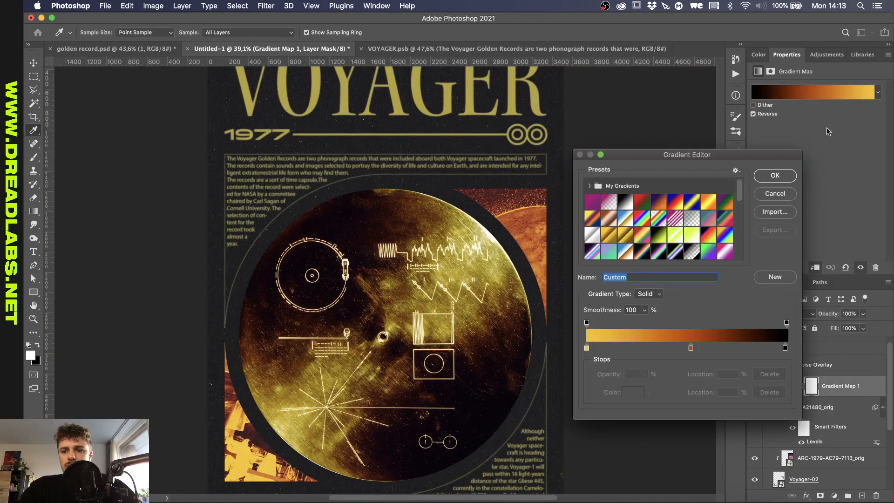
click(586, 348)
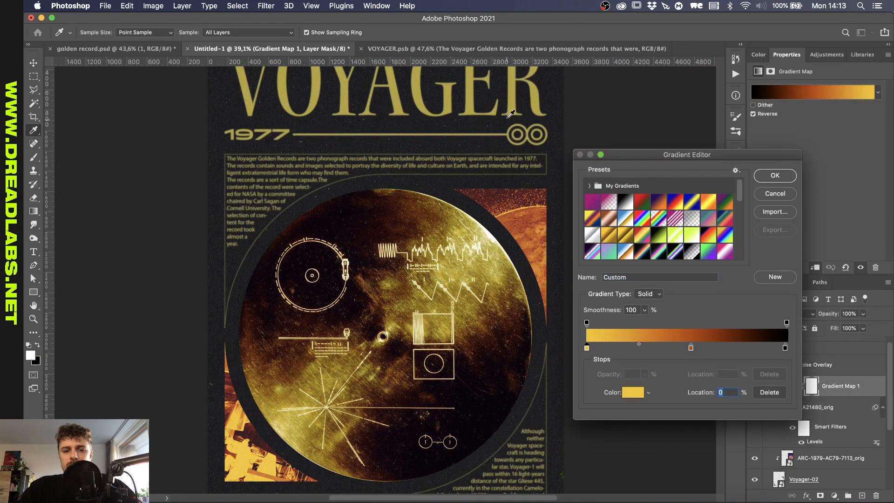
click(512, 100)
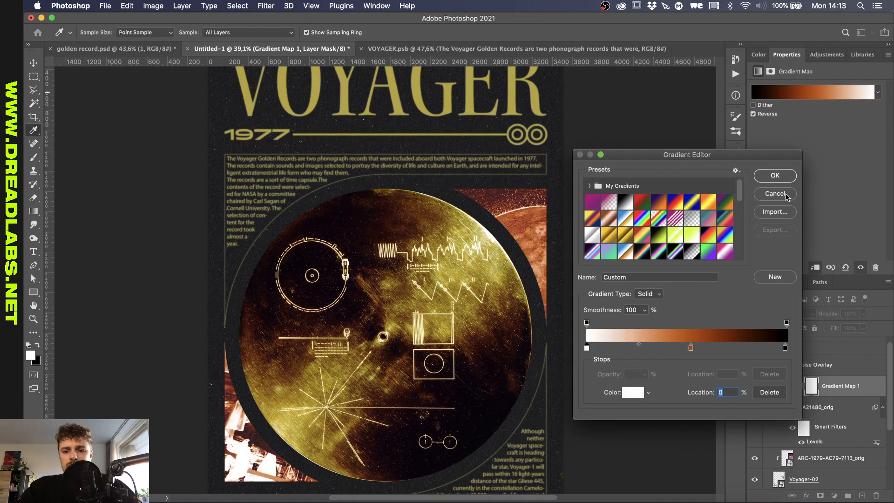
click(786, 195)
Step: Recolor the Gradient Map's first and middle stops with gold sampled from the VOYAGER title, placing the middle stop at 49%
click(815, 95)
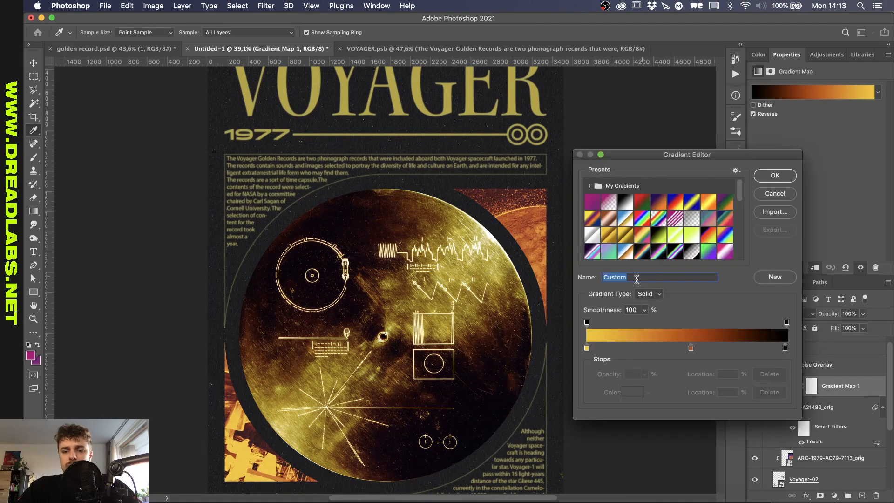
click(586, 347)
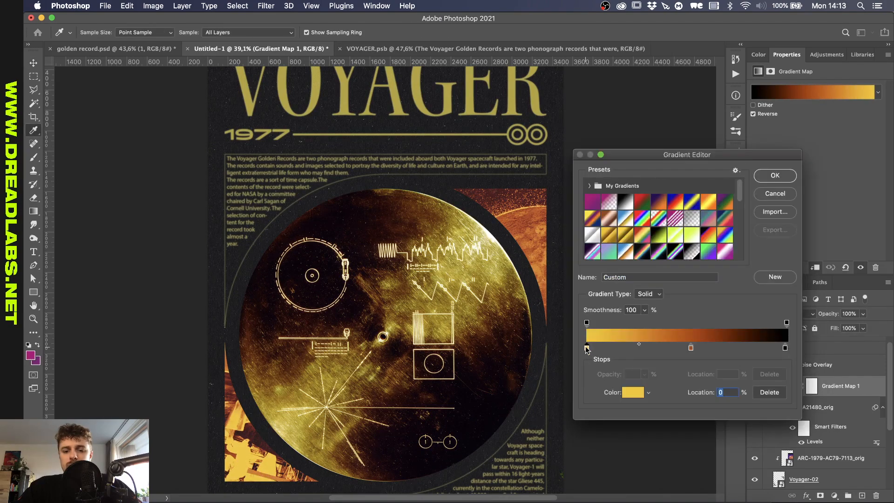
click(469, 88)
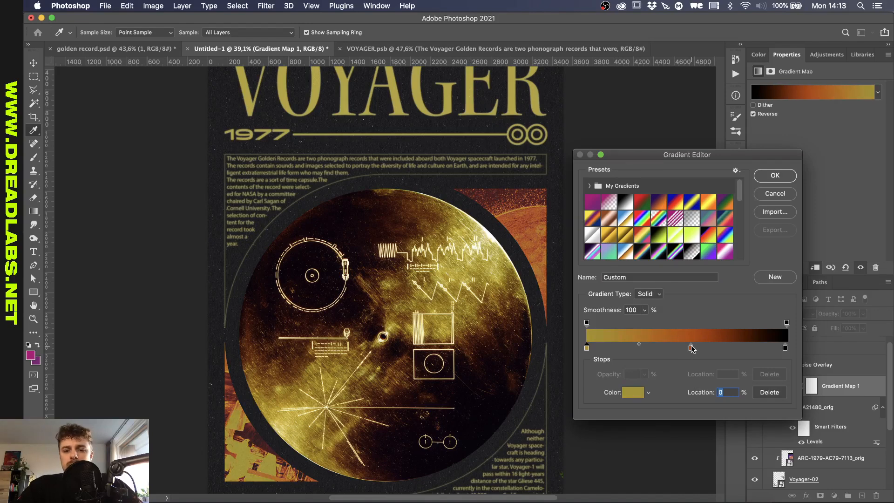
drag(691, 348, 684, 348)
click(514, 85)
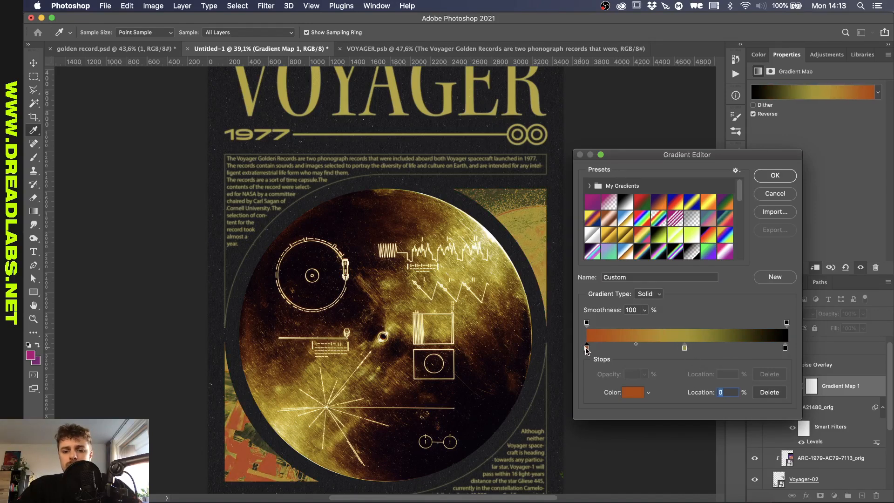
click(513, 85)
click(774, 177)
Step: Darken the Gradient Map's middle stop at 49% to a deeper olive gold and apply the gradient
scroll(260, 419, up, 5)
drag(261, 419, 365, 275)
click(812, 91)
click(685, 348)
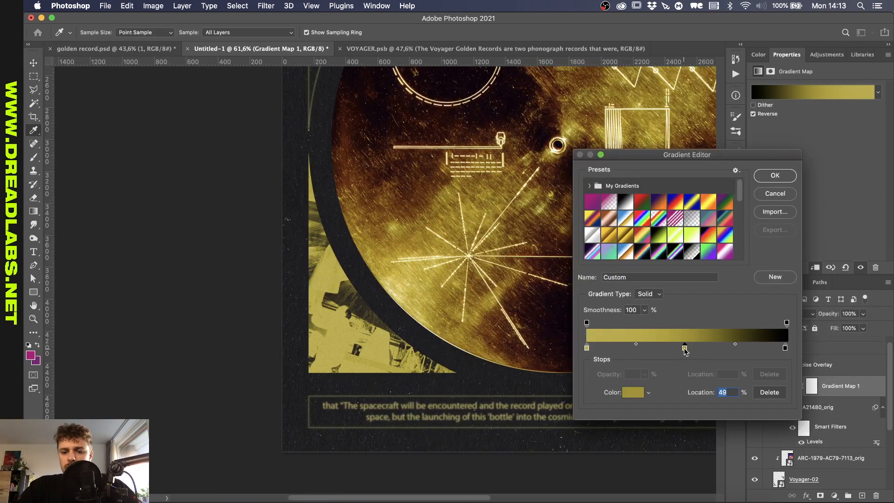
click(635, 392)
drag(672, 214, 666, 240)
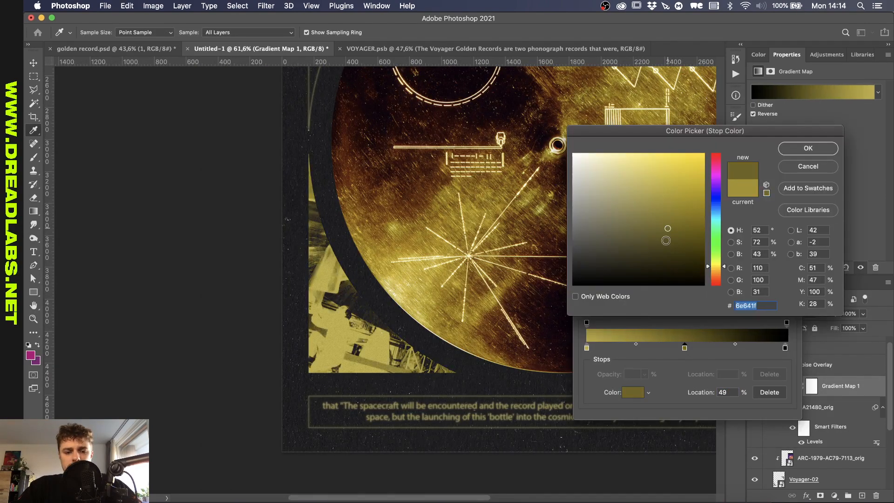
click(819, 150)
click(774, 177)
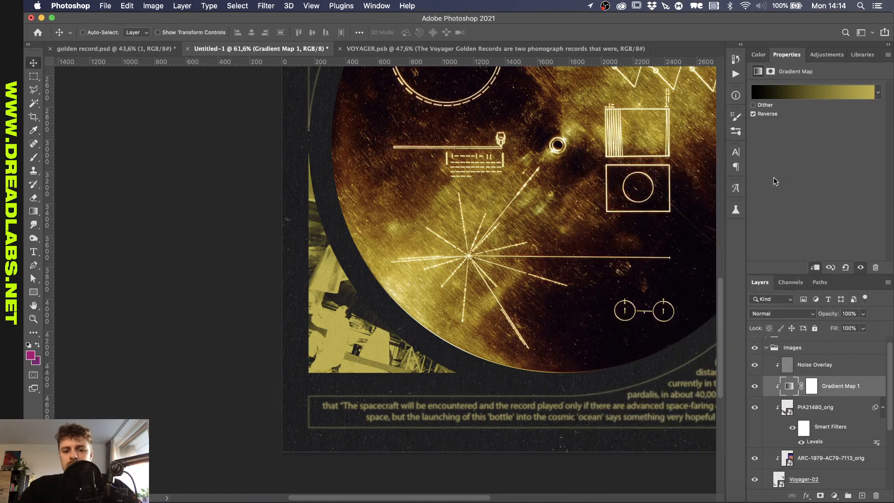
Step: Set the Gradient Map's black end stop to near-black 131313 at location 100%
click(791, 96)
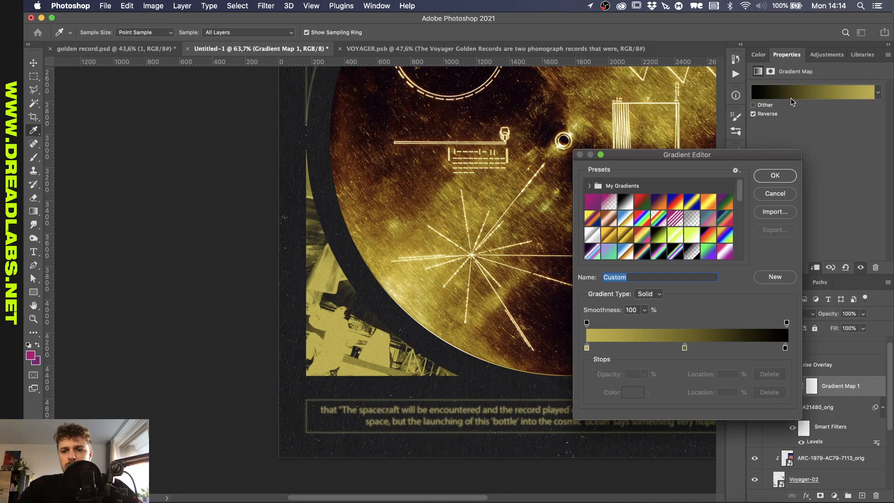
click(786, 349)
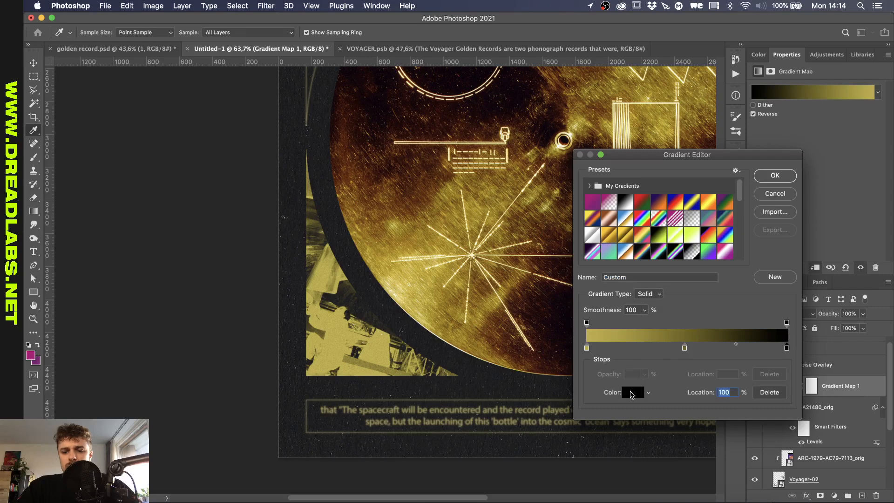
click(632, 392)
click(554, 276)
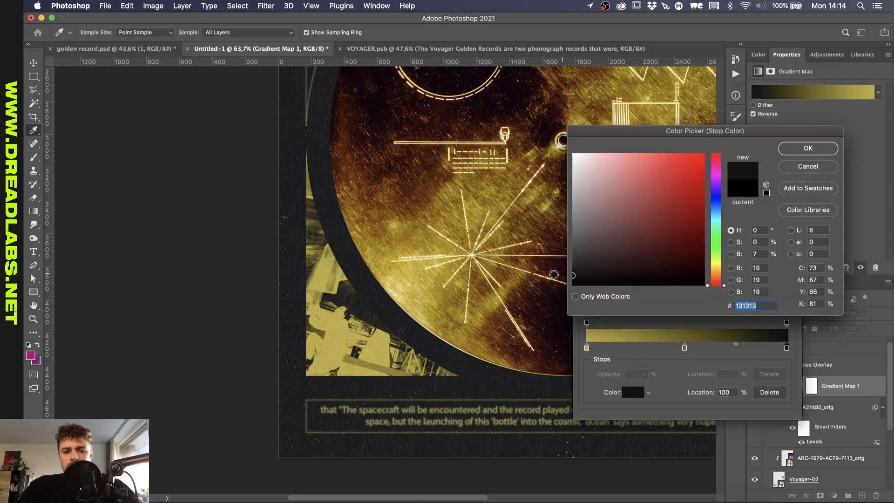
click(794, 148)
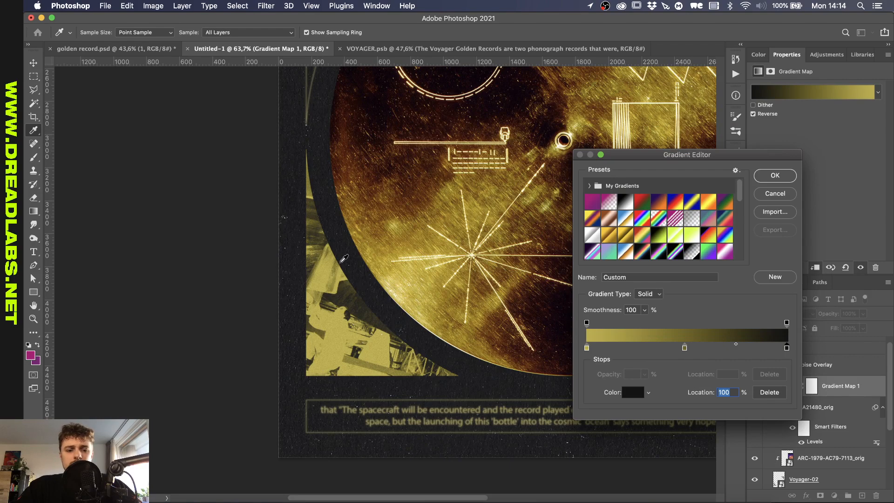
key(Return)
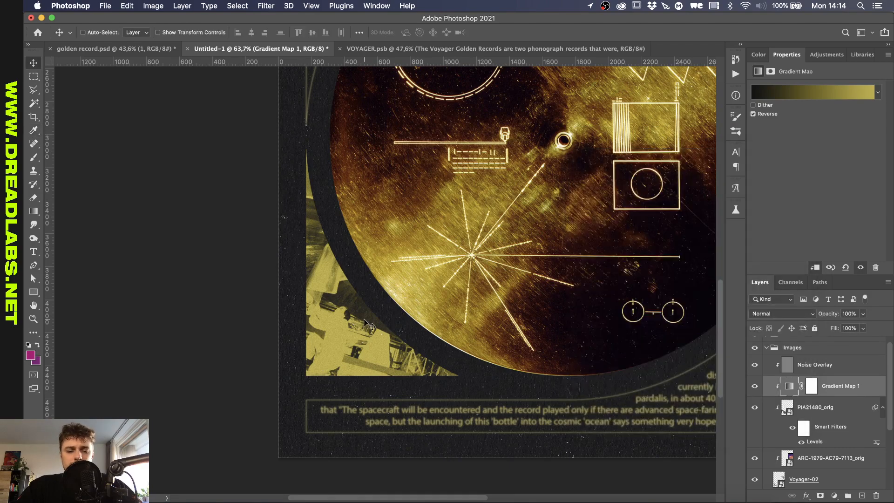
Step: Examine the gold-toned images around the record up close and select the Images group
scroll(365, 322, up, 3)
scroll(317, 293, down, 1)
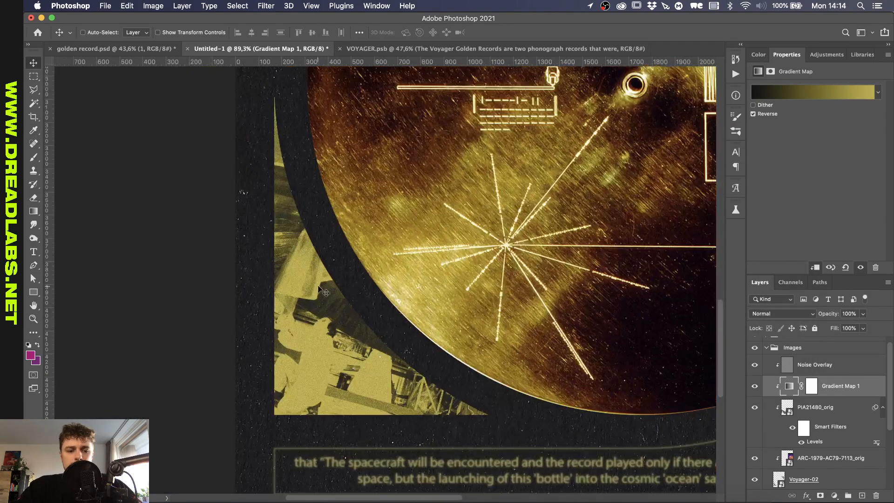
scroll(336, 330, up, 3)
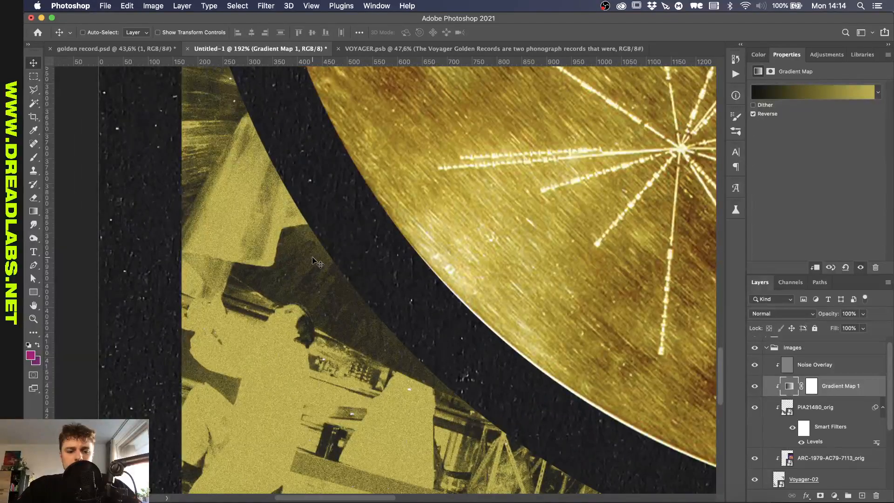
scroll(312, 259, down, 2)
scroll(312, 257, up, 1)
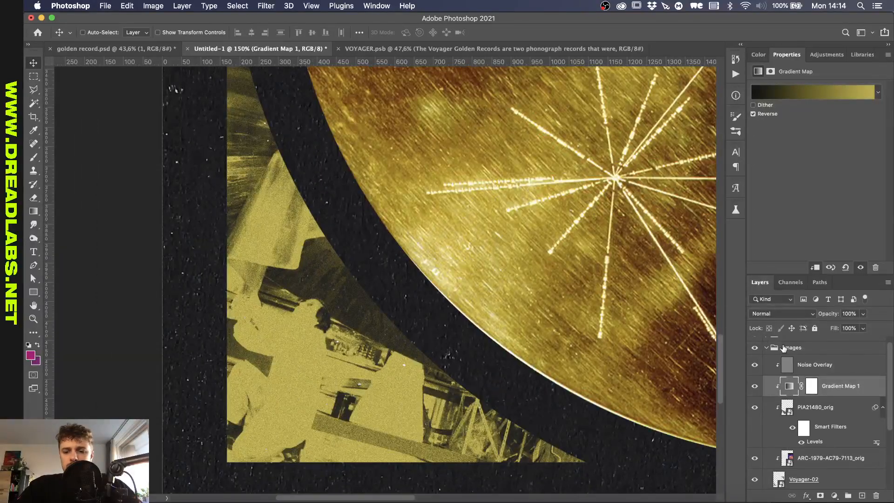
click(779, 348)
scroll(461, 328, down, 4)
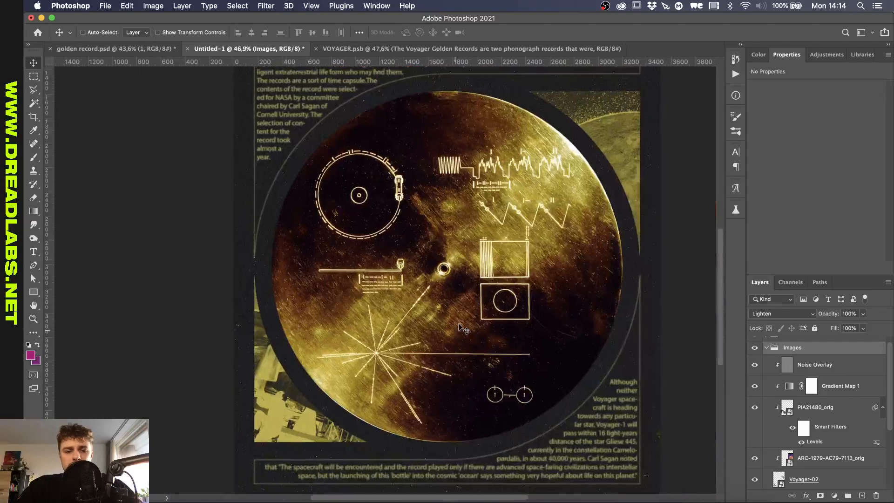
Step: Combine the Text group and its clipped Noise Overlay into one smart object, with the Images and Text groups collapsed
scroll(461, 327, down, 2)
scroll(771, 358, up, 1)
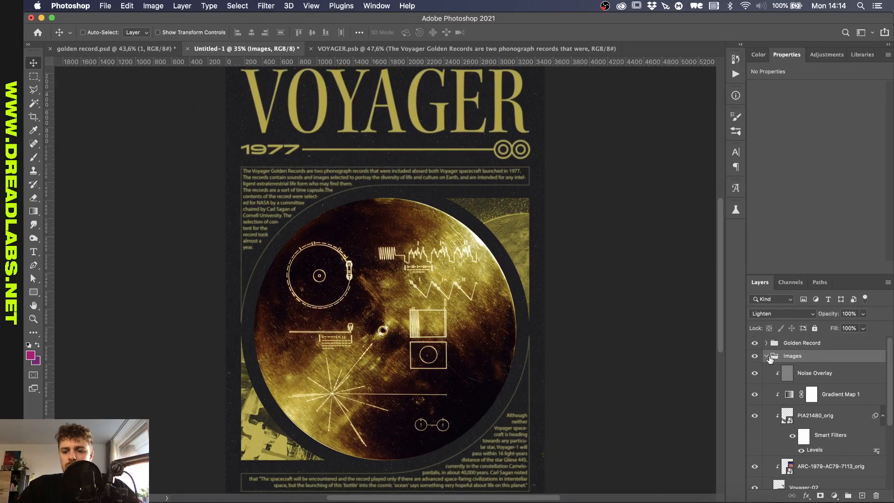
click(766, 356)
click(767, 391)
click(768, 391)
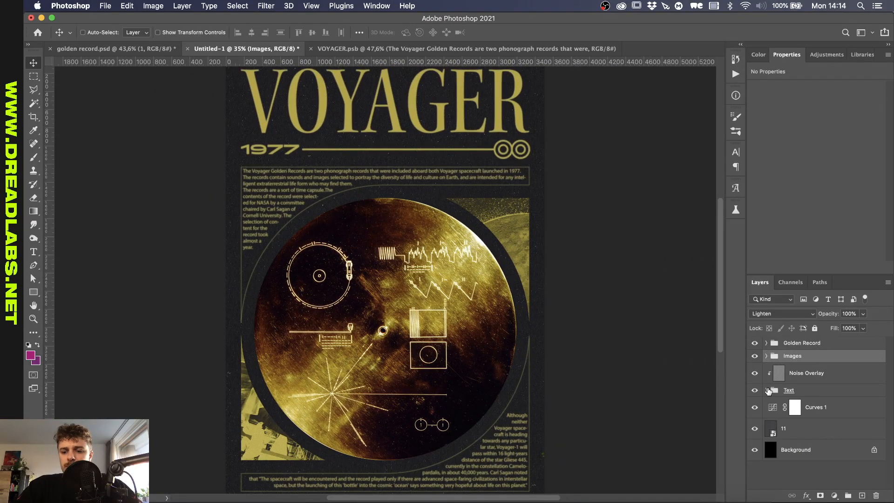
click(818, 394)
shift+click(818, 374)
right_click(818, 374)
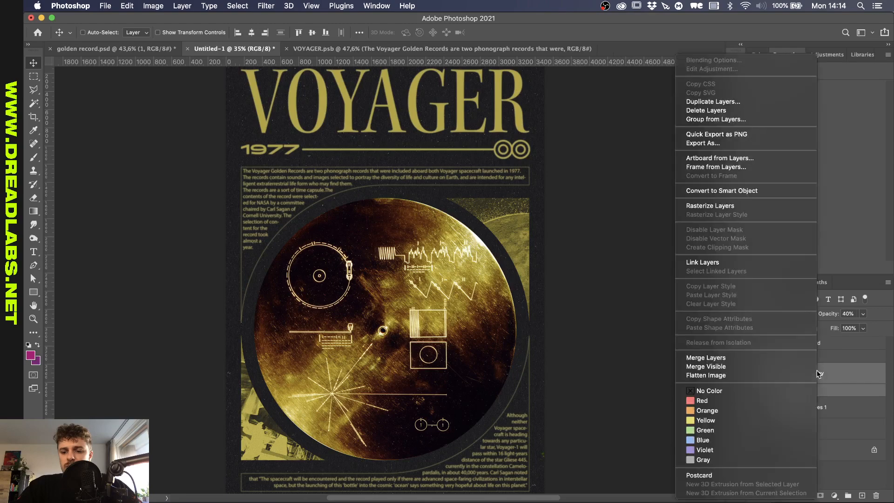
click(741, 191)
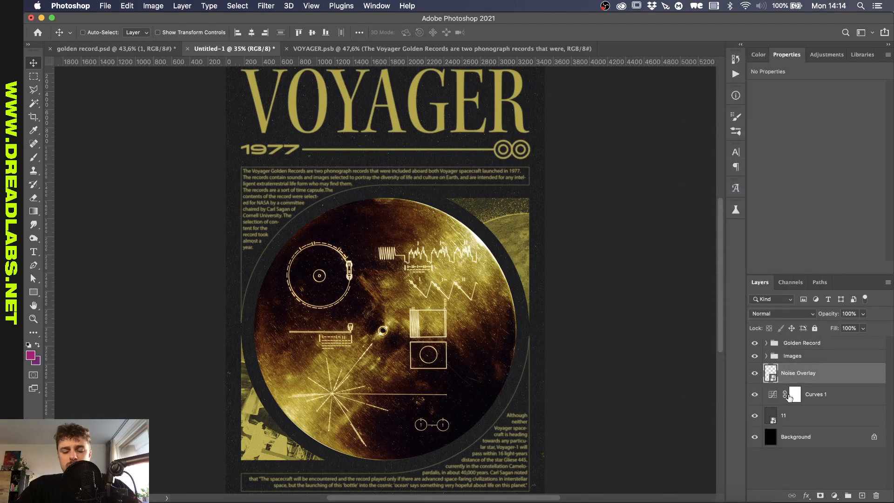
Step: Rename the combined text smart object as Text and convert the Images group to a smart object
double_click(797, 372)
text(Text)
key(Return)
right_click(801, 356)
click(764, 200)
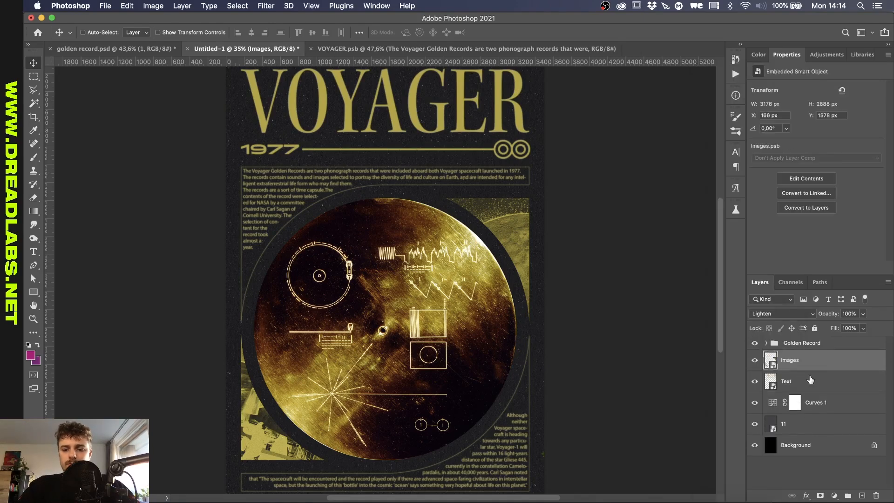
Step: Apply two Displace filters to the Text smart object, using displacement maps from the Resources folder
click(809, 378)
key(super+minus)
key(super+plus)
key(super+plus)
key(ctrl+super+f)
key(Return)
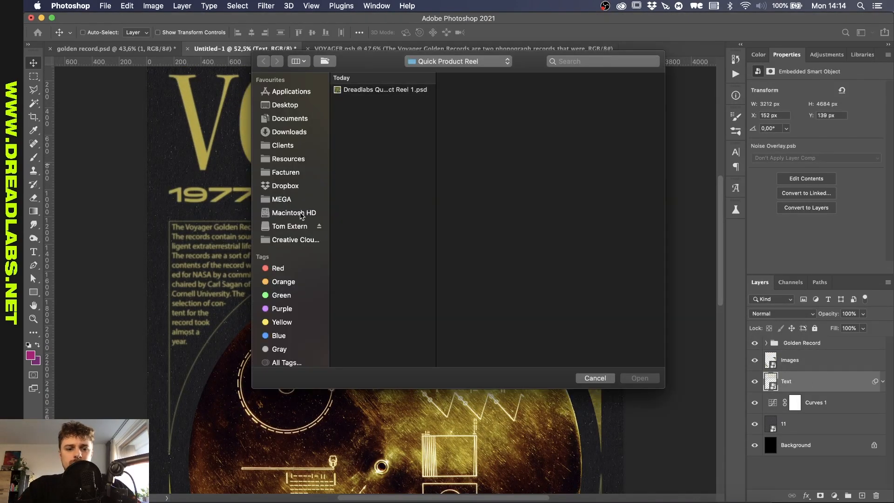
click(305, 160)
click(390, 99)
double_click(476, 301)
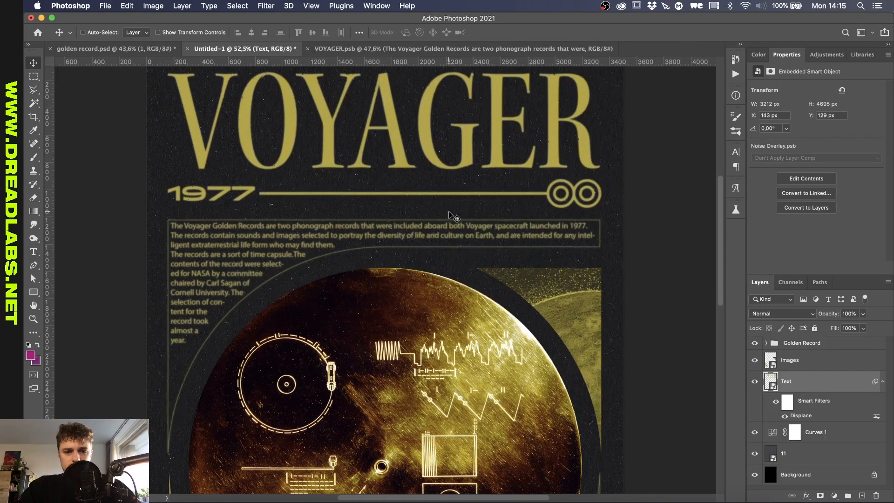
scroll(566, 67, up, 3)
scroll(359, 186, up, 3)
scroll(355, 187, down, 15)
scroll(355, 190, up, 4)
scroll(358, 190, down, 4)
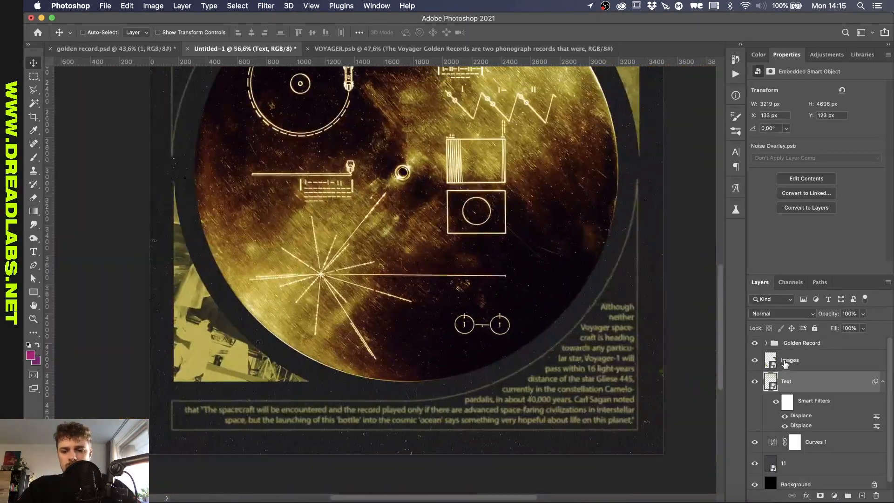
Step: Apply a Displace filter to the Images smart object with horizontal and vertical scale 10 and the map grunge-map-10.psd
click(788, 361)
key(super+alt+f)
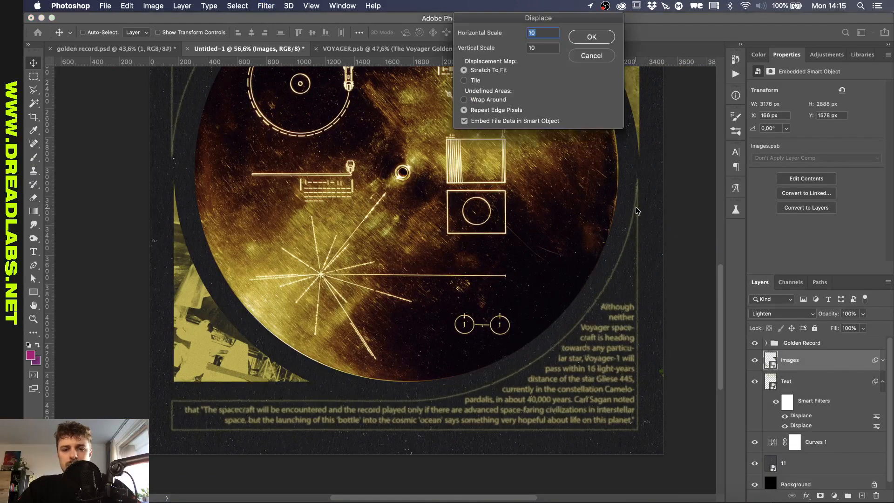
click(571, 38)
click(379, 323)
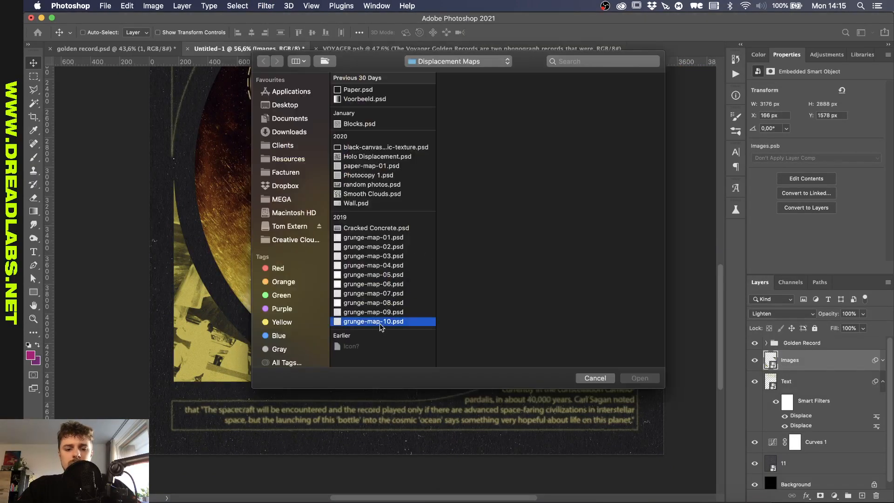
double_click(379, 323)
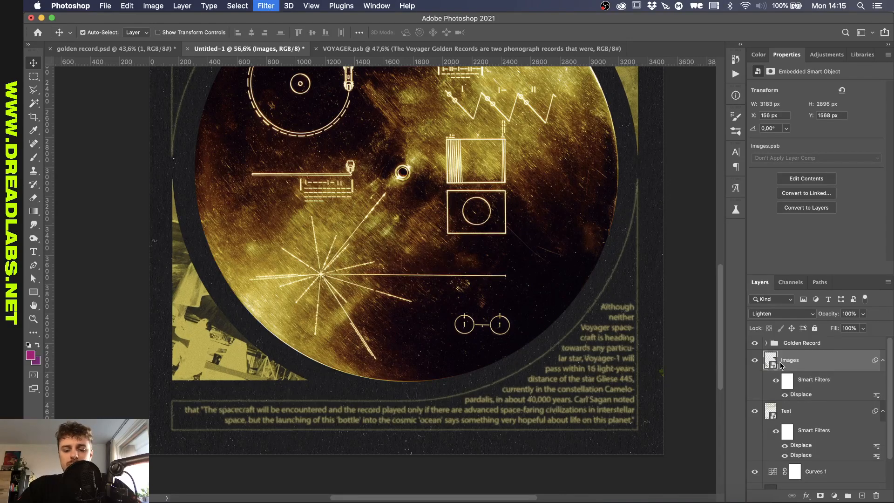
Step: Add a second Displace filter to the Images smart object using the map Photocopy 1.psd
key(super+alt+f)
click(581, 33)
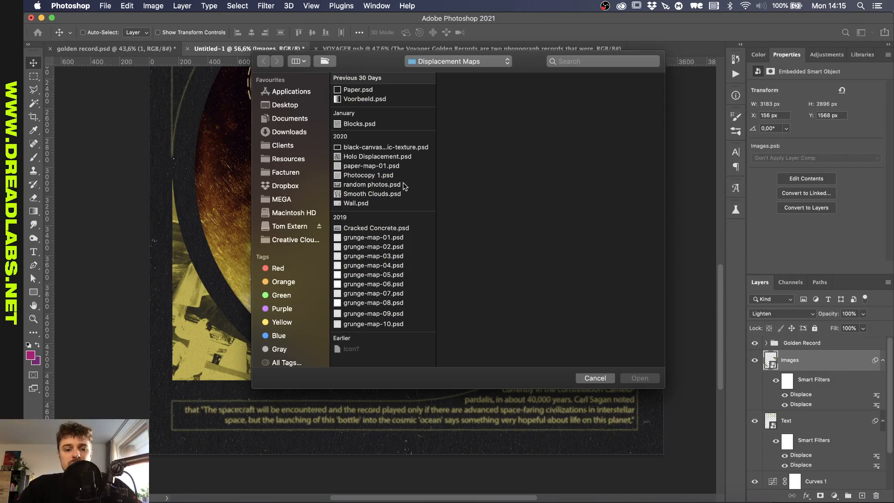
double_click(356, 176)
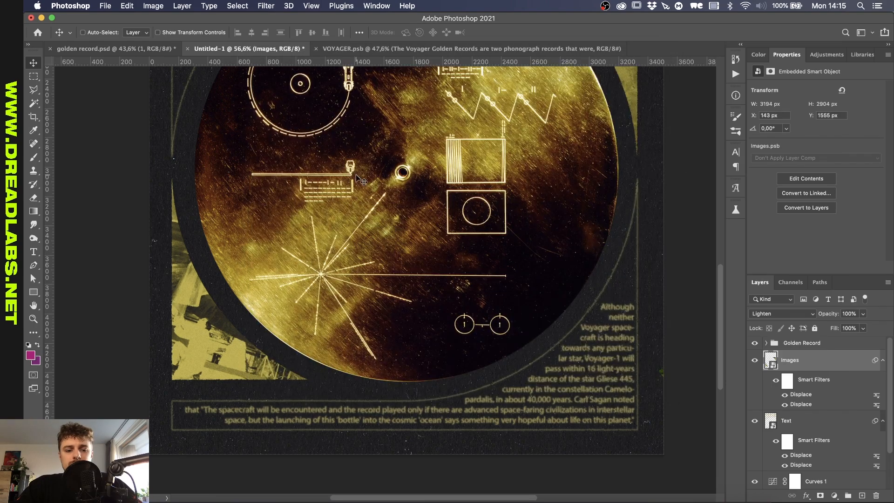
Step: Nudge the Images and Text smart objects together 20 px right and 20 px down
scroll(230, 418, up, 6)
scroll(385, 279, down, 3)
shift+click(805, 427)
key(shift+Right)
key(shift+Right)
key(shift+Down)
key(shift+Down)
scroll(385, 279, up, 2)
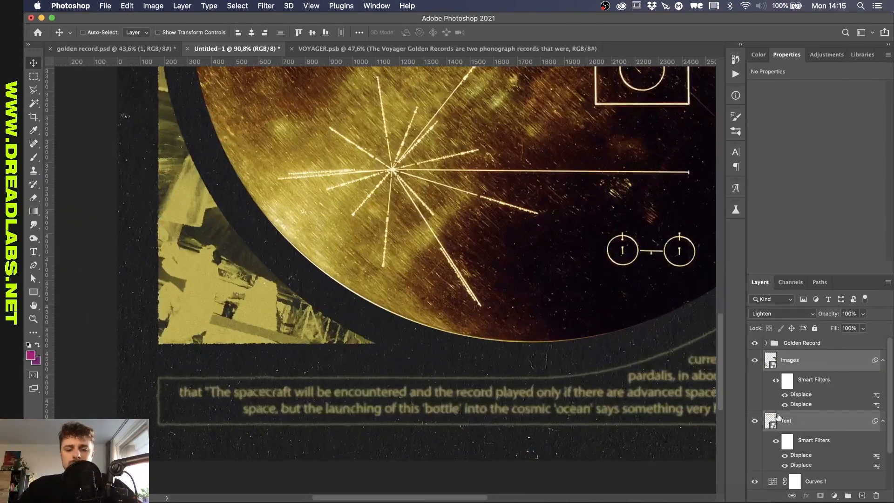
Step: Set the Text smart object's blend mode to Lighten
super+click(279, 393)
scroll(321, 419, up, 6)
click(770, 317)
click(775, 371)
key(super+0)
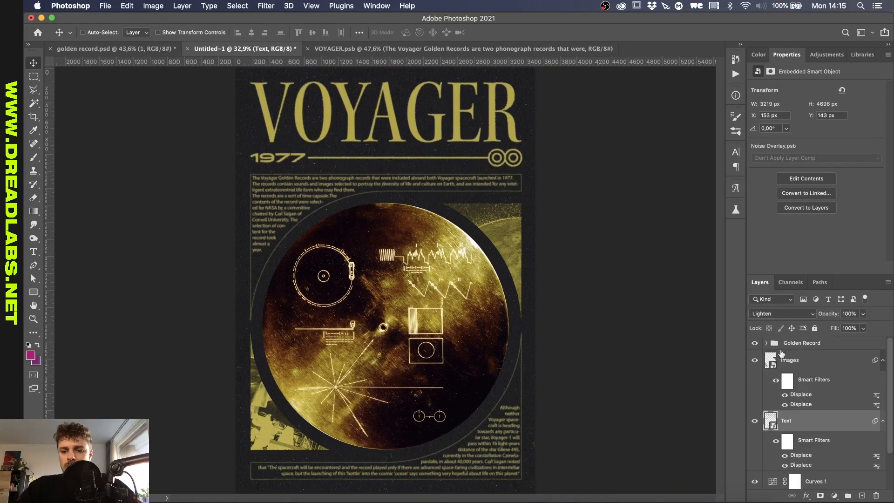
Step: Blend out the Golden Record group's dark tones by splitting its Blend If This Layer black point to 0 / 40
click(823, 344)
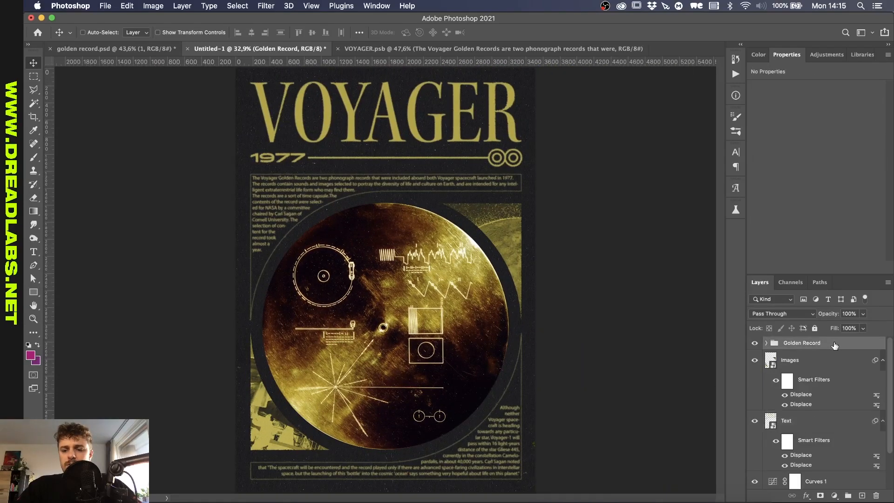
double_click(835, 343)
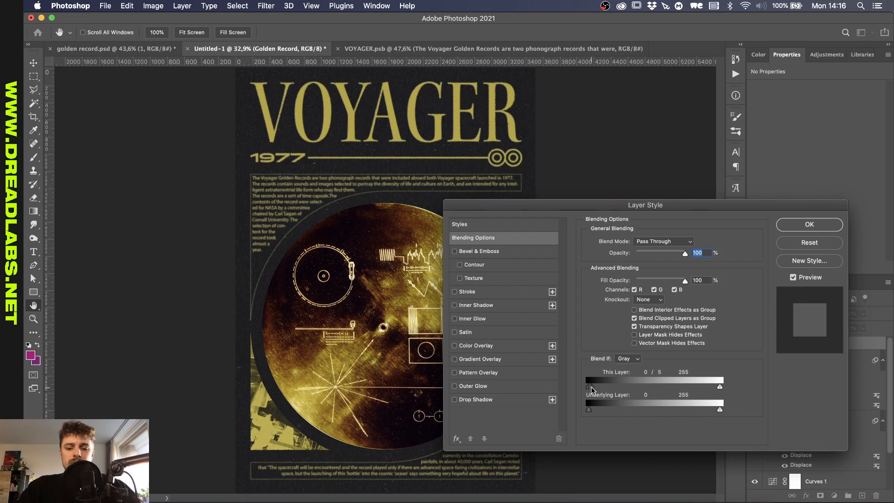
drag(600, 387, 609, 388)
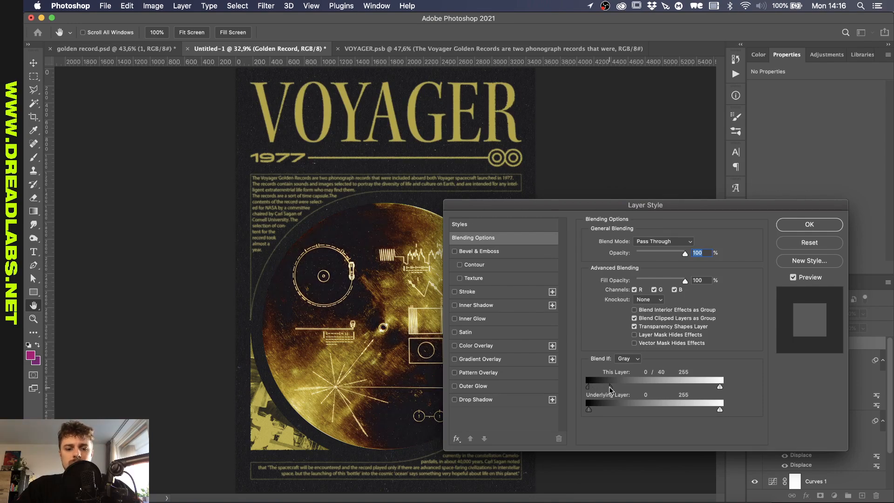
key(Return)
key(super+plus)
key(super+plus)
key(super+plus)
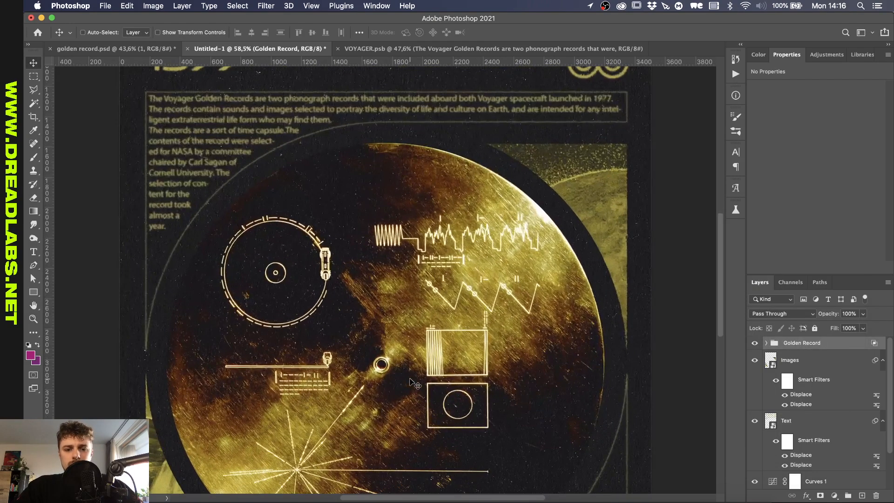
key(super+0)
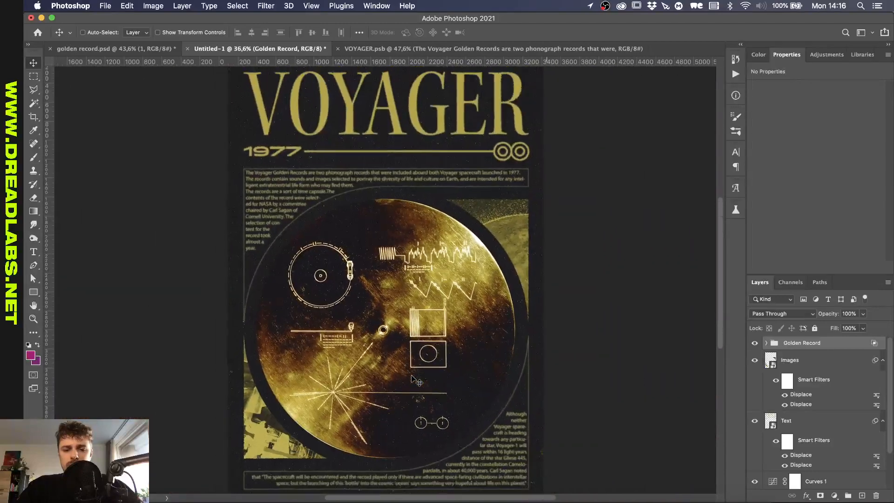
Step: Set the Golden Record group's blend mode to Lighten and check the poster's look
click(785, 315)
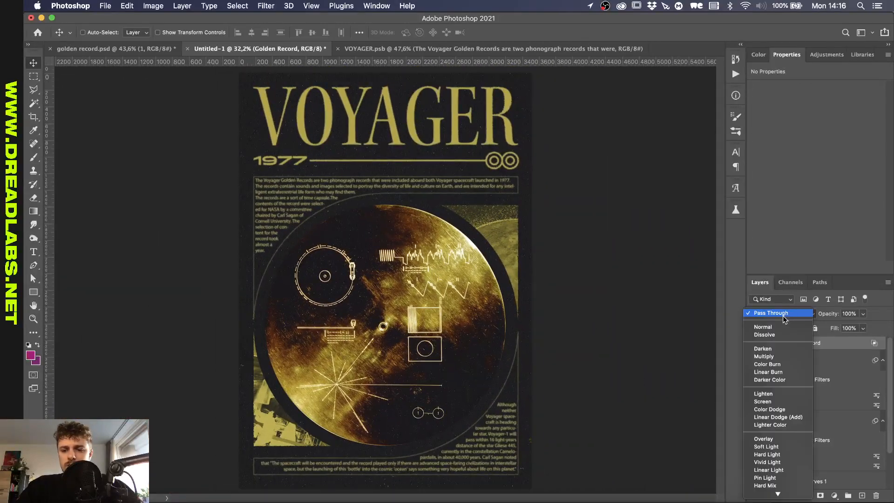
click(763, 396)
key(super+plus)
key(super+plus)
scroll(514, 362, down, 3)
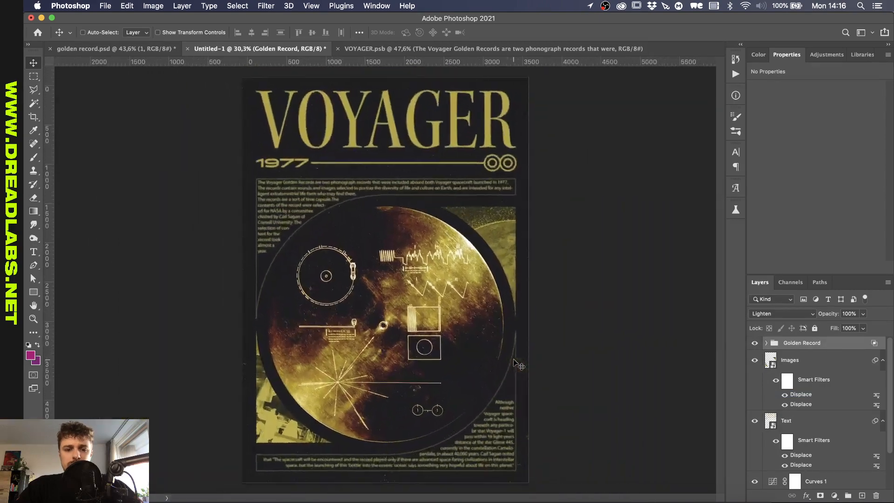
scroll(514, 363, up, 3)
scroll(514, 360, up, 1)
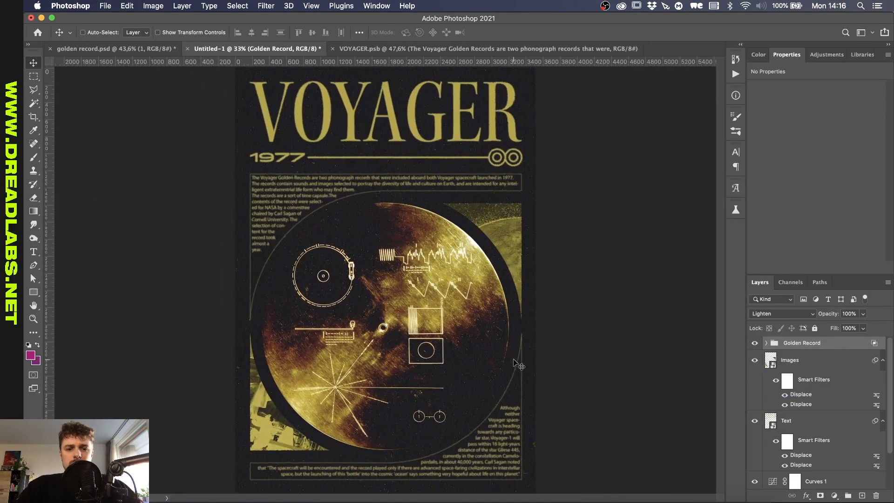
scroll(517, 364, up, 5)
scroll(517, 365, up, 4)
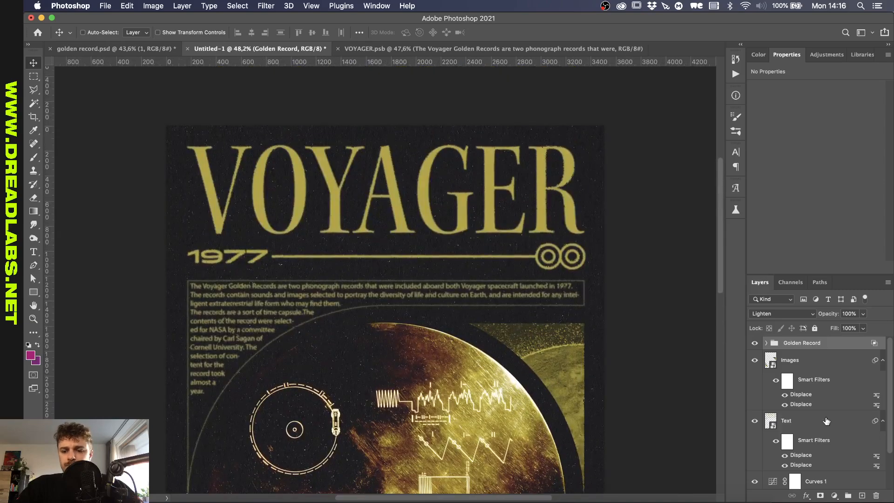
Step: Duplicate the Text smart object, naming the original "Text w/o Title" and the copy "Title"
click(824, 421)
key(ctrl+j)
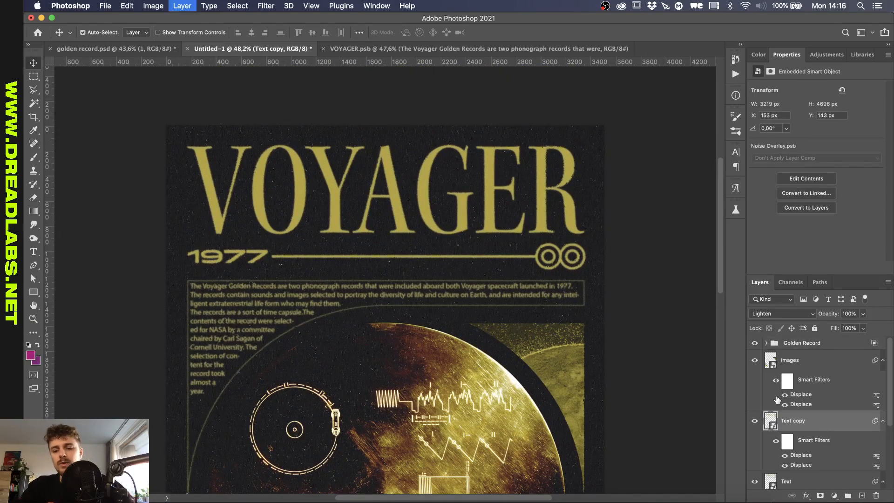
click(787, 438)
double_click(787, 438)
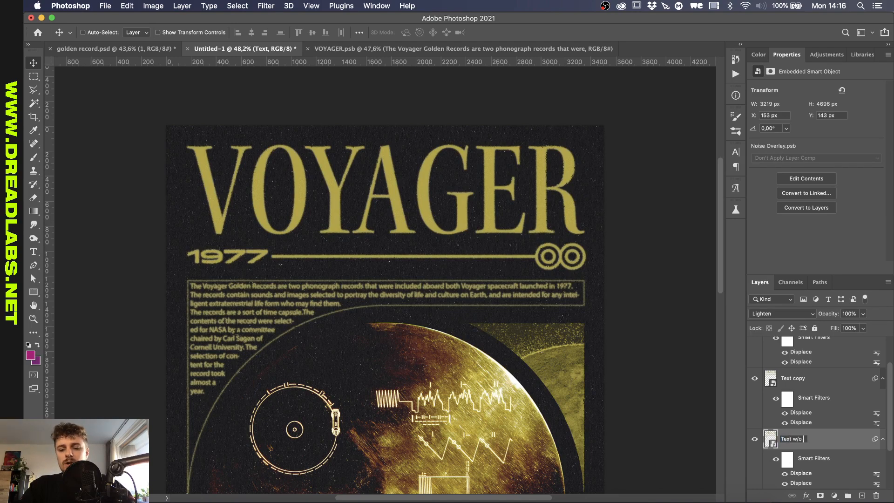
text(Text w/o Title)
key(Return)
double_click(793, 378)
text(Title)
key(Return)
Step: Mask the Title layer so only the VOYAGER heading and the 1977 line beneath it show
click(820, 495)
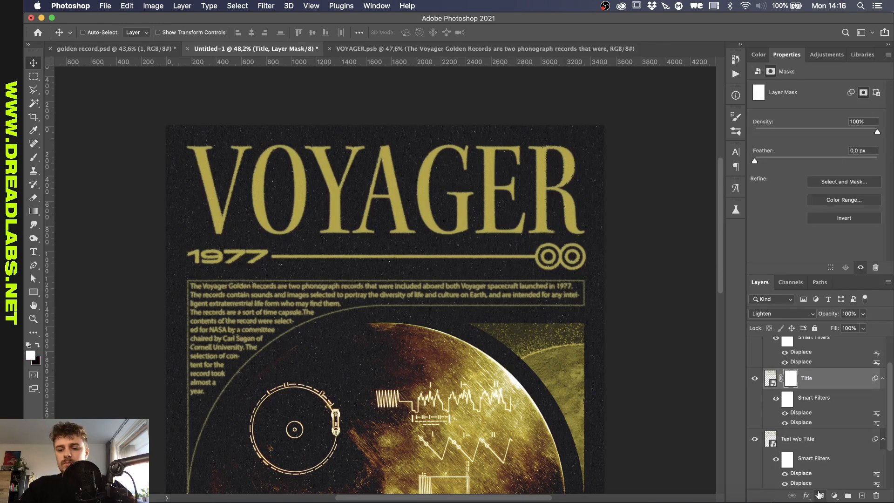
key(m)
drag(130, 95, 693, 275)
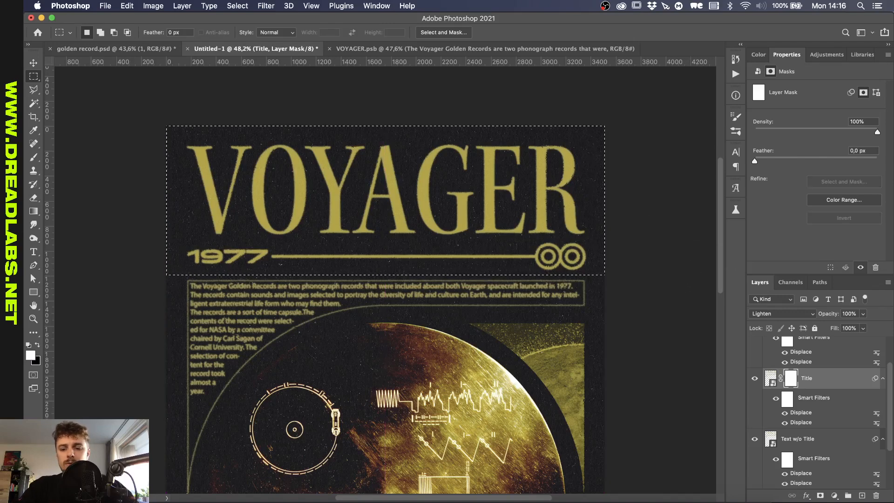
click(820, 495)
key(super+z)
right_click(794, 379)
click(773, 397)
click(820, 495)
Step: Copy the Title layer's mask to the Text w/o Title layer and invert it
drag(791, 380, 794, 438)
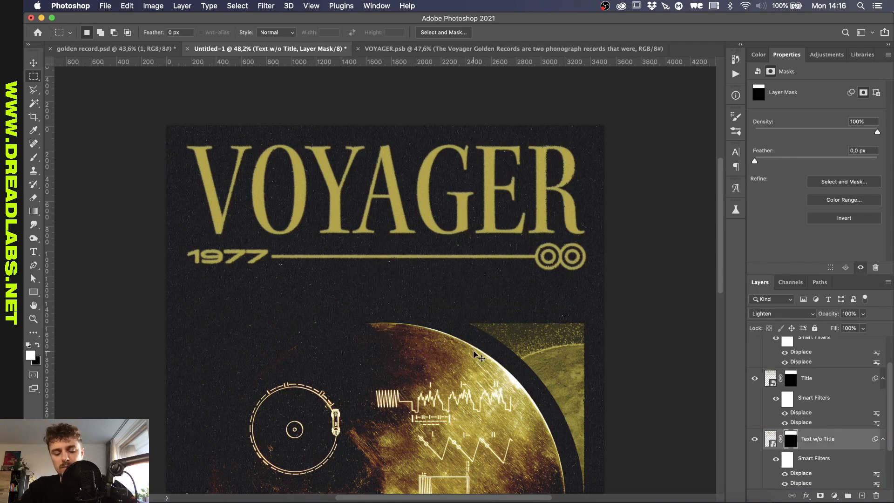
key(super+i)
key(super+minus)
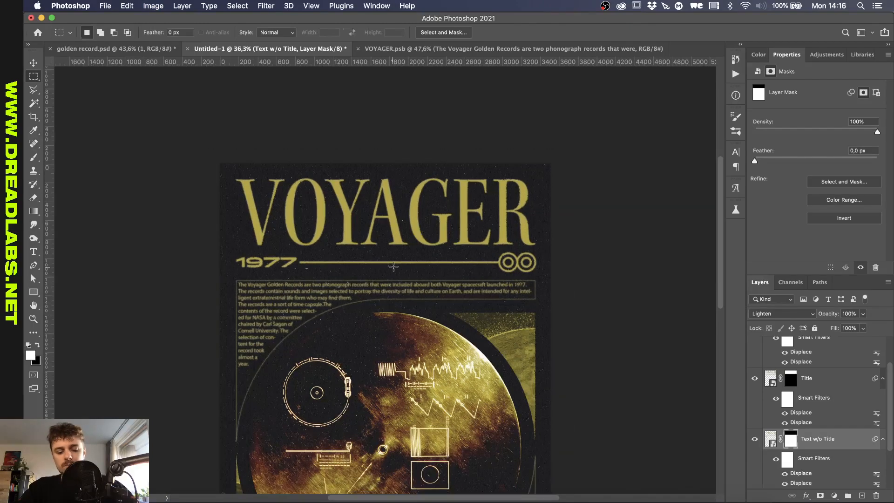
key(v)
drag(339, 395, 390, 395)
key(super+z)
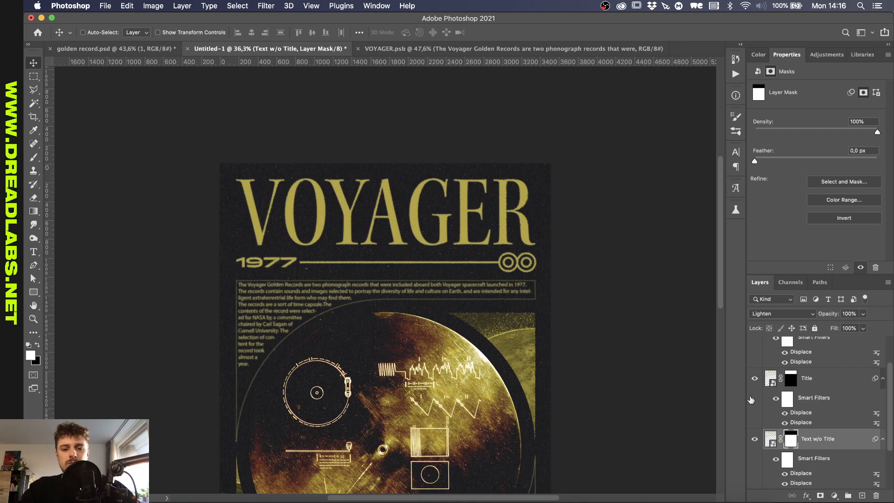
Step: Set the horizontal scale of a Displace filter on the Title layer to 20, using the map Photocopy 1.psd
click(813, 386)
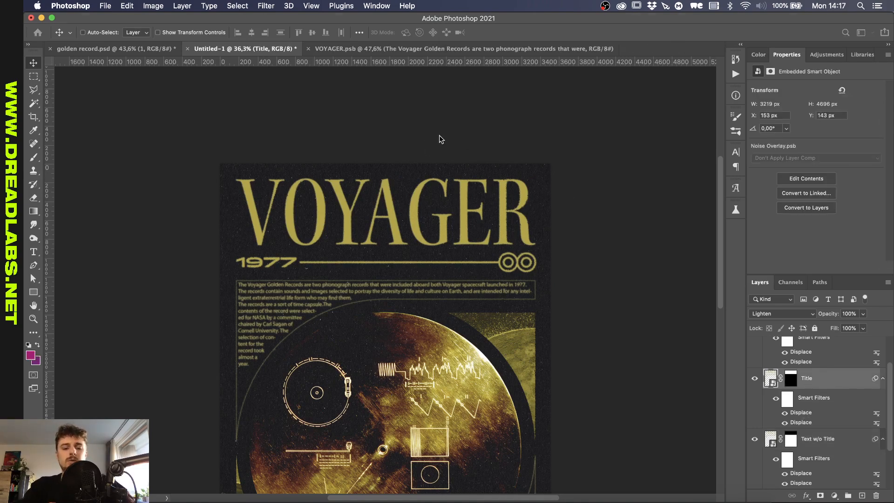
text(20)
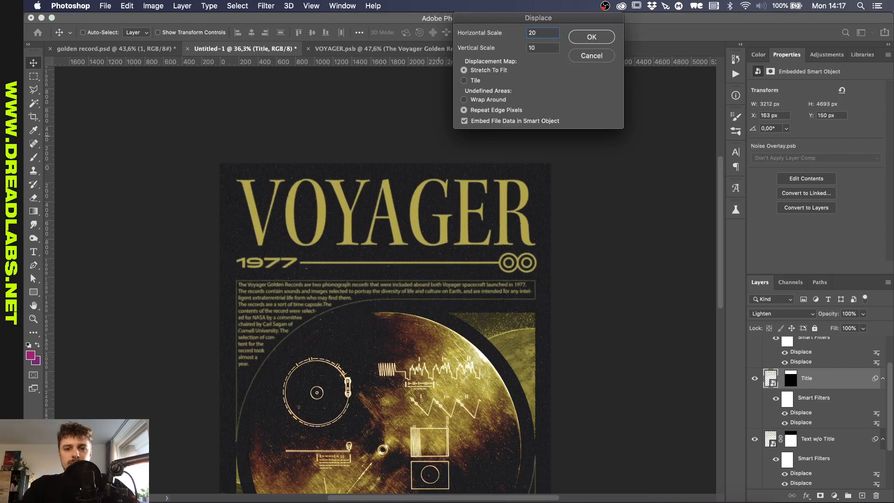
key(Return)
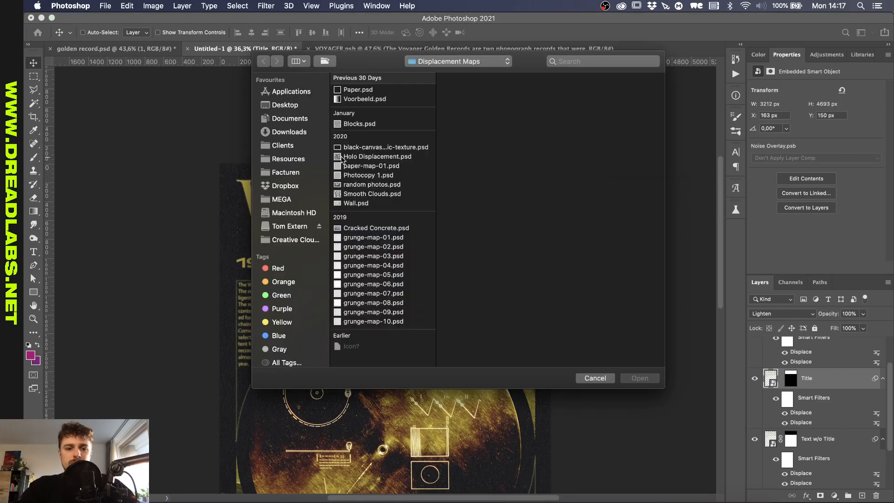
double_click(356, 175)
Step: Edit the Title layer's lower Displace filter and assign it the map grunge-map-10.psd
scroll(354, 176, up, 3)
double_click(803, 423)
key(Return)
double_click(364, 321)
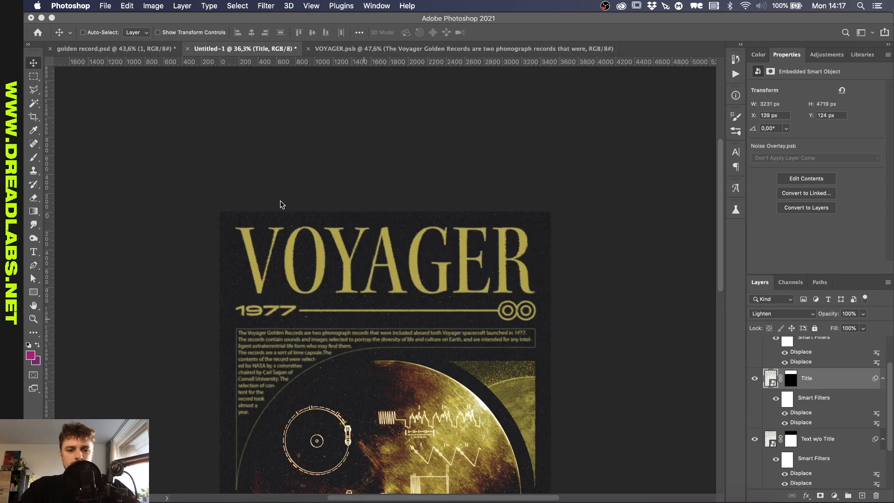
Step: Apply a third Displace filter to the Title layer with a displacement map
double_click(801, 413)
key(Return)
double_click(375, 242)
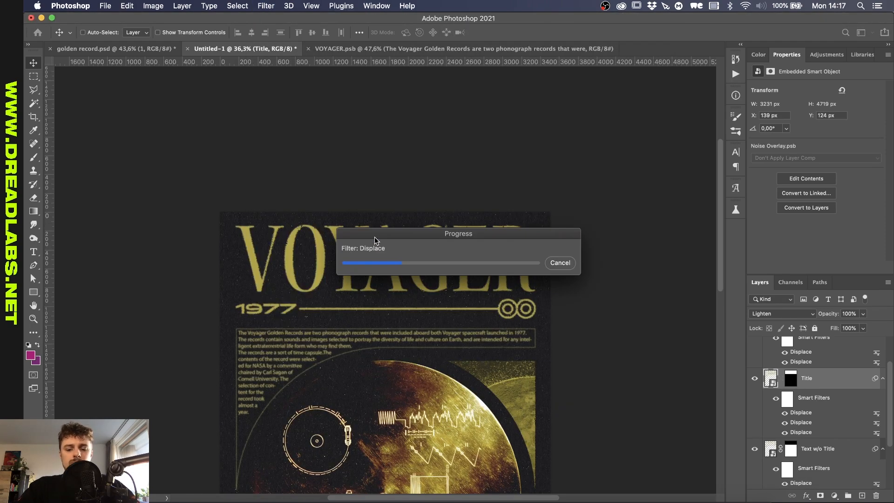
Step: Centre the Title layer horizontally on the whole canvas and clear the selection
key(super+0)
scroll(376, 242, up, 10)
scroll(375, 241, down, 2)
scroll(375, 242, up, 3)
key(super+a)
click(251, 32)
key(super+d)
scroll(394, 235, down, 4)
scroll(264, 191, up, 6)
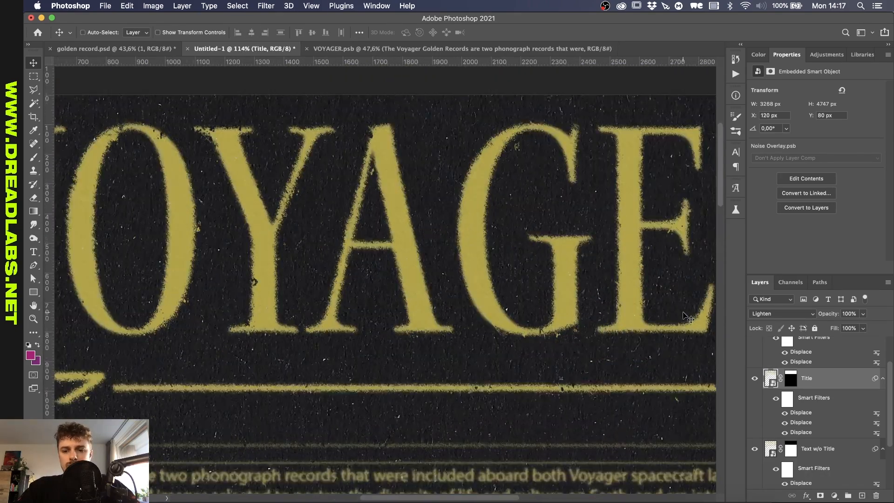
Step: Split the Title layer's Blend If black point for the underlying layer to 0 / 35
double_click(835, 379)
drag(591, 411, 609, 412)
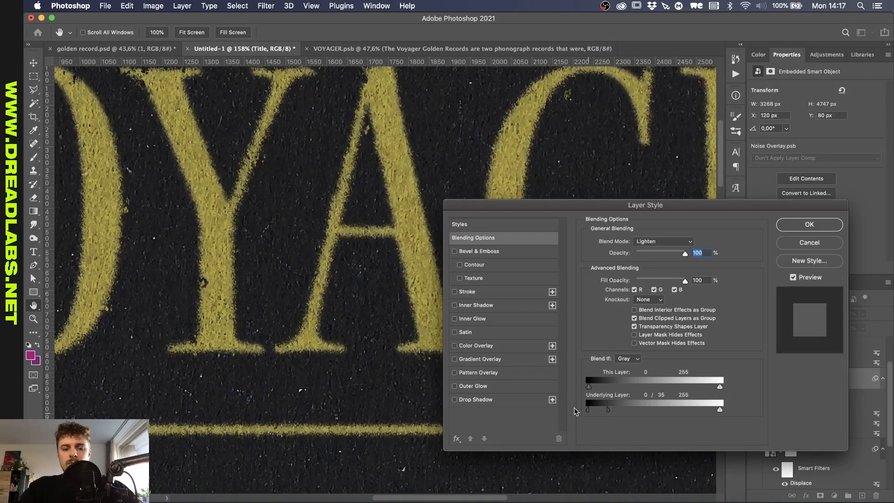
key(Return)
scroll(368, 282, down, 2)
scroll(373, 285, up, 1)
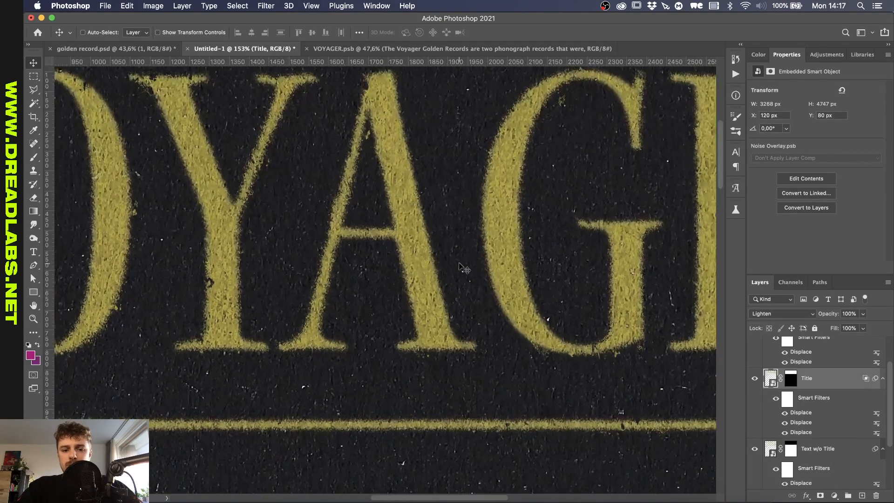
Step: Split the Text w/o Title layer's Blend If black point for the underlying layer to 0 / 31
scroll(418, 247, down, 3)
scroll(418, 246, down, 3)
scroll(418, 247, up, 2)
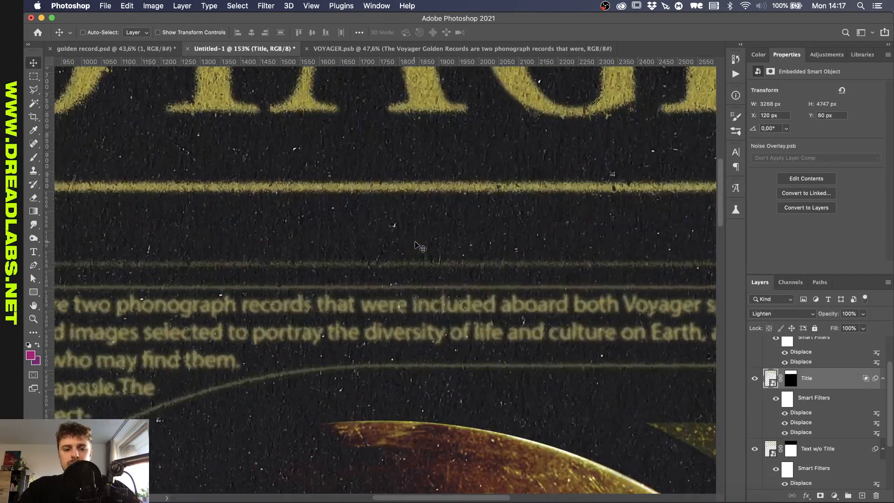
click(830, 458)
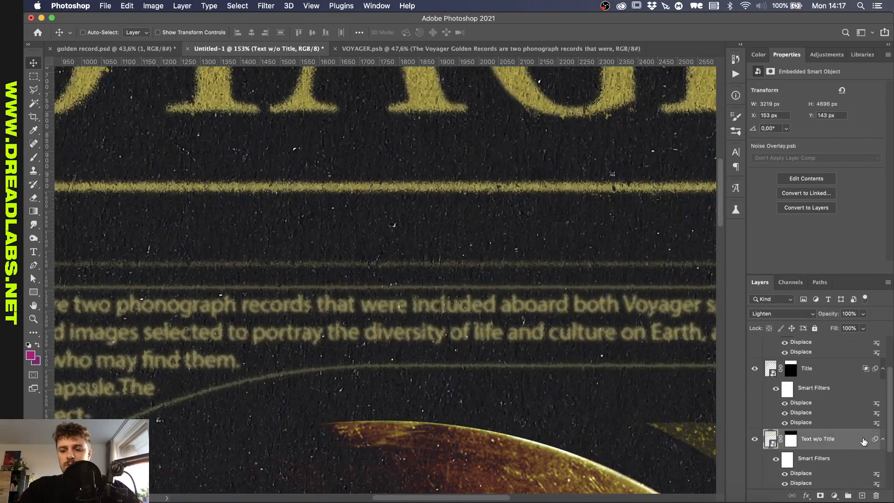
double_click(864, 441)
drag(589, 410, 606, 412)
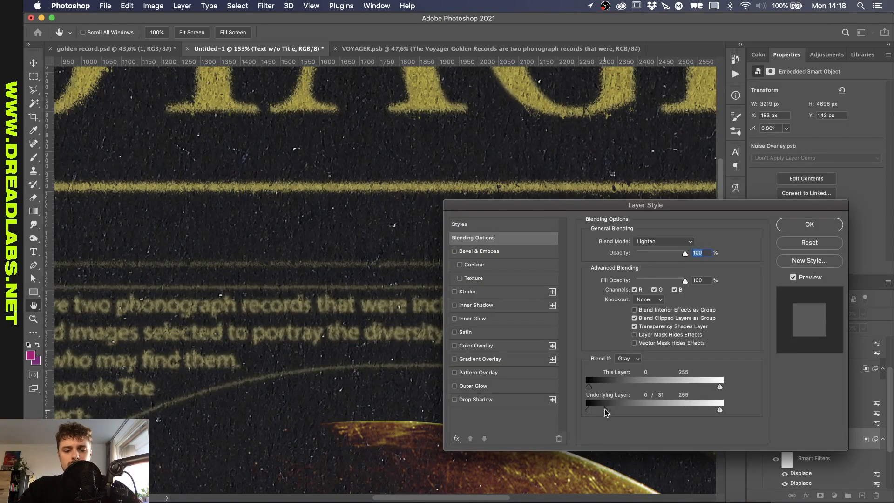
key(Return)
scroll(606, 413, down, 10)
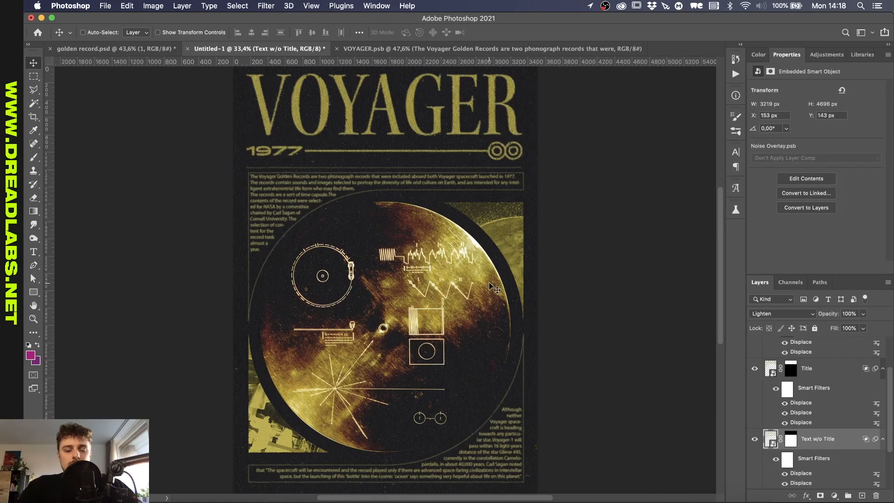